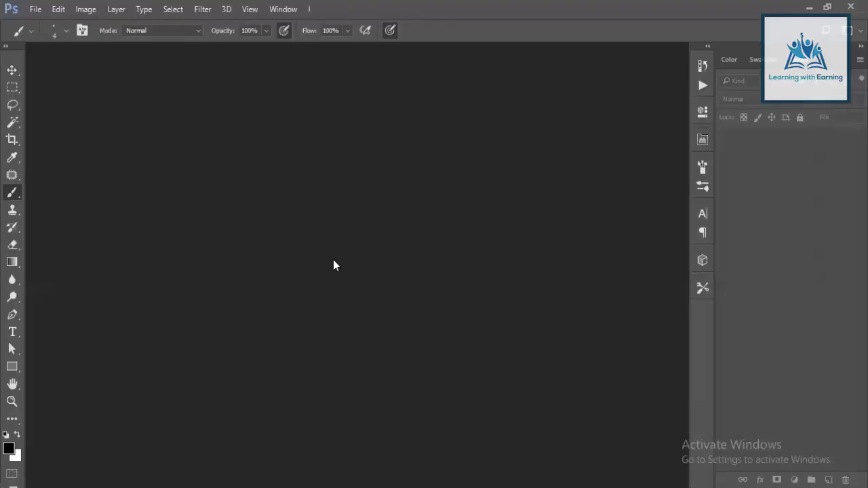
# Step: Open the elephant photo download.jpg from the Desktop folder
pyautogui.click(35, 9)
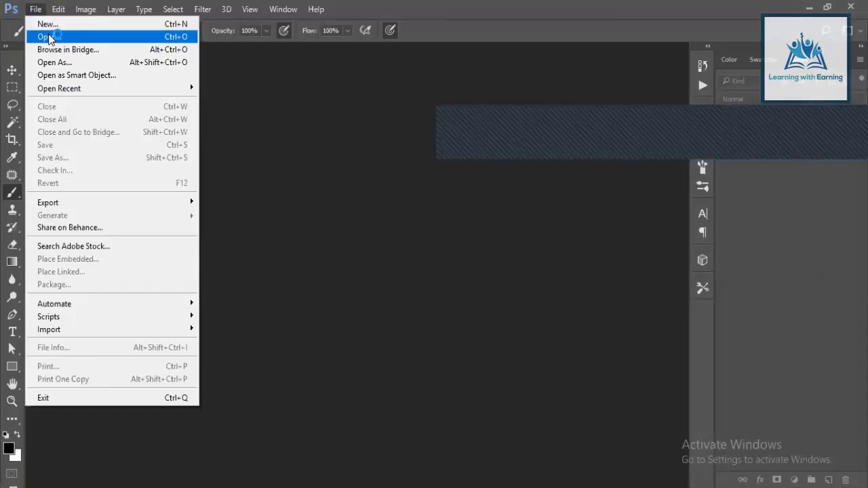
pyautogui.click(49, 38)
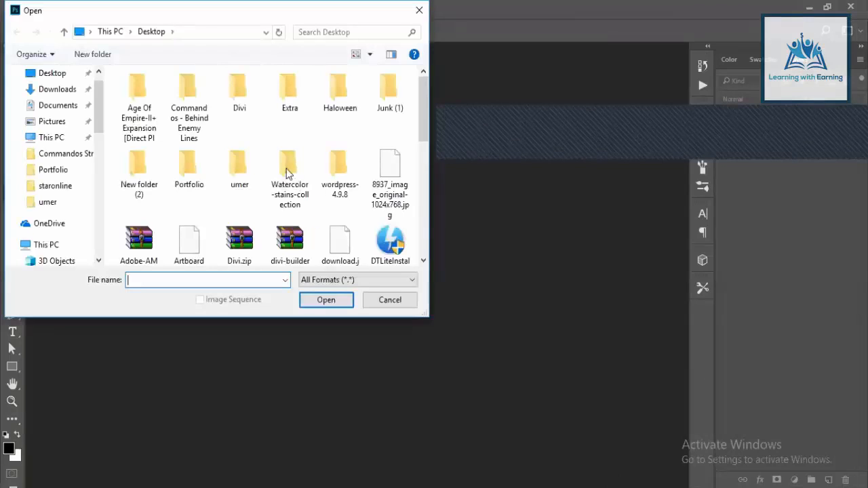
pyautogui.click(271, 173)
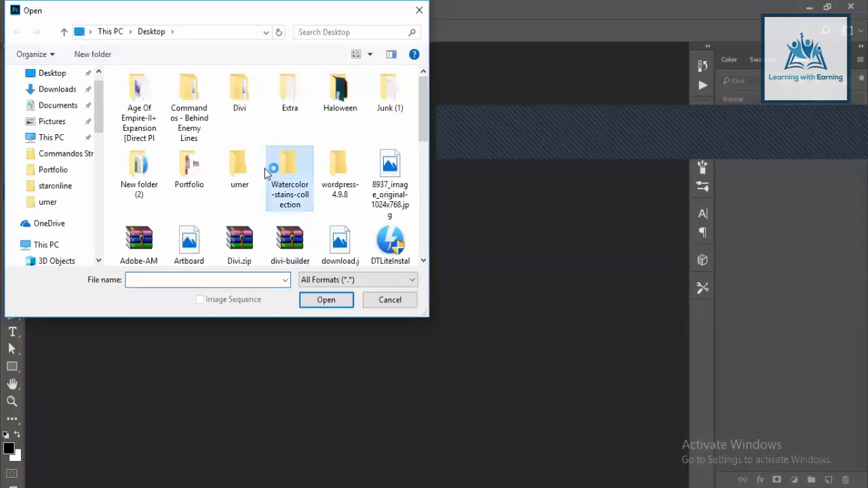
pyautogui.doubleClick(326, 236)
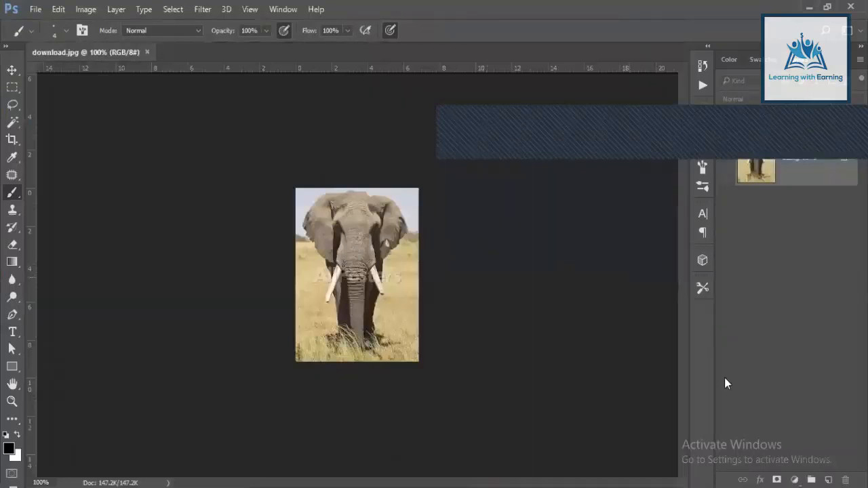
# Step: Add a new layer above the photo and brush a short black stroke along the top edge of the elephant's left-hand ear
pyautogui.click(828, 480)
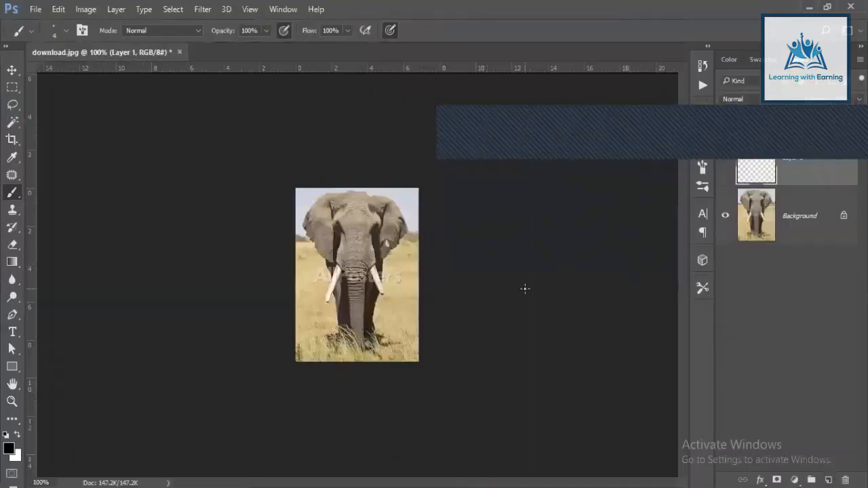
pyautogui.press('z')
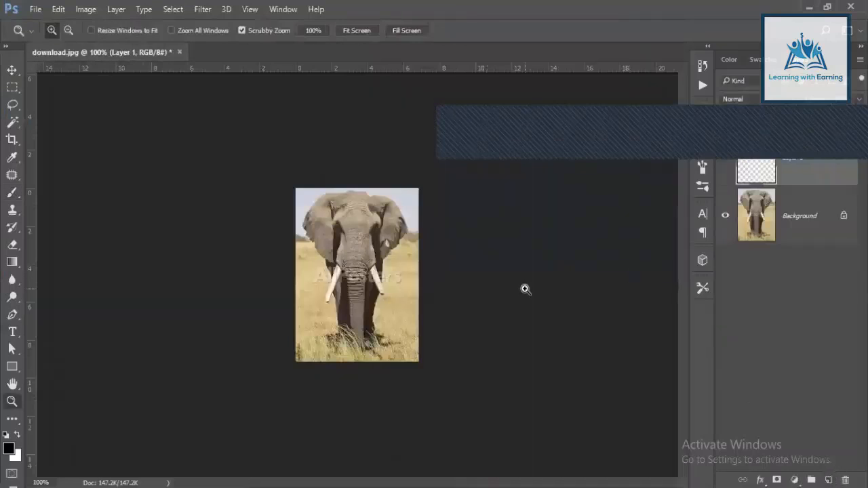
pyautogui.click(382, 255)
pyautogui.keyDown('alt'); pyautogui.click(382, 255); pyautogui.keyUp('alt')
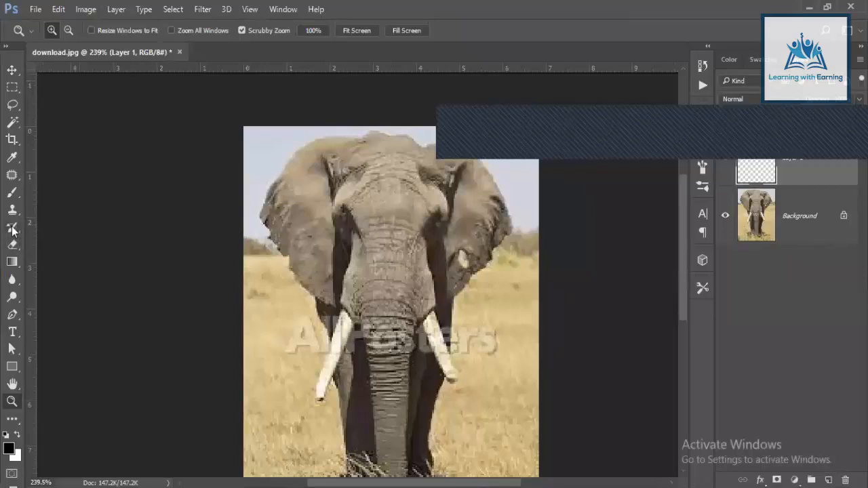
pyautogui.click(12, 244)
pyautogui.click(13, 191)
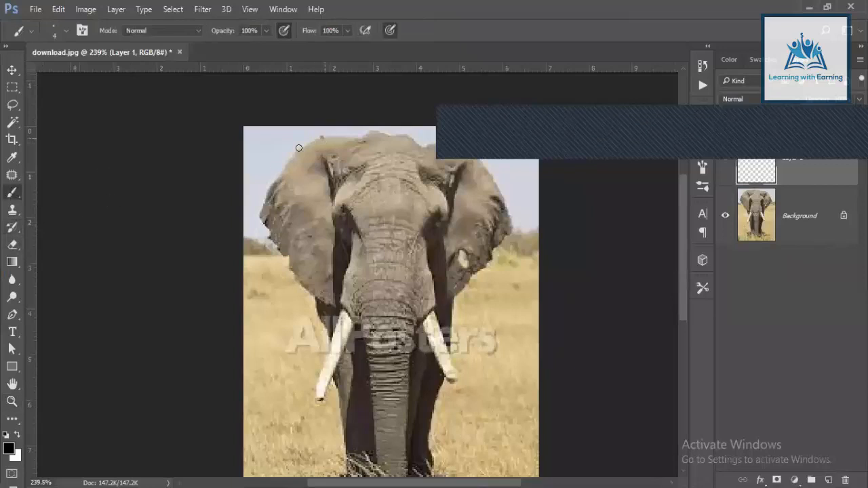
pyautogui.moveTo(318, 142); pyautogui.dragTo(300, 141)
# Step: Set the Eraser to Brush mode with a size of 10 px
pyautogui.press('e')
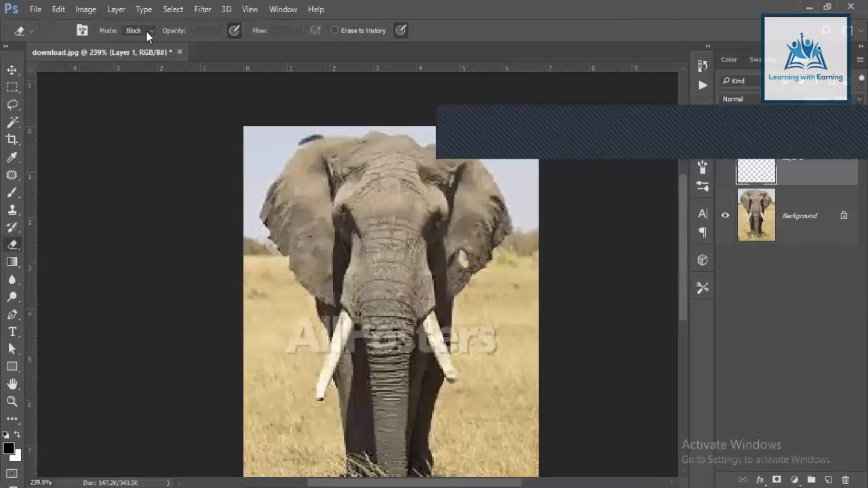
pyautogui.click(140, 29)
pyautogui.click(139, 40)
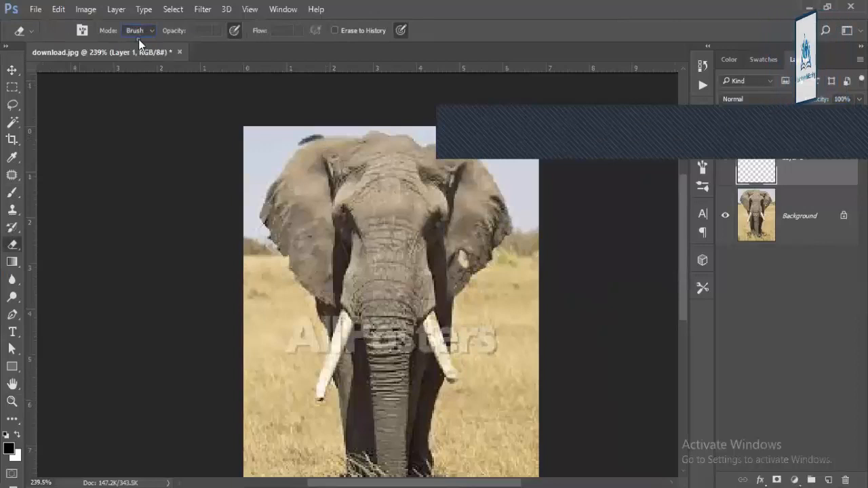
pyautogui.click(56, 30)
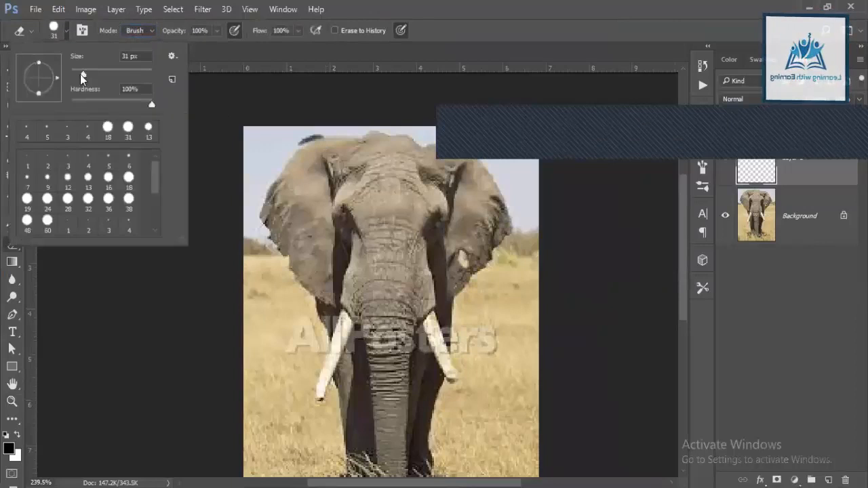
pyautogui.moveTo(80, 74); pyautogui.dragTo(76, 76)
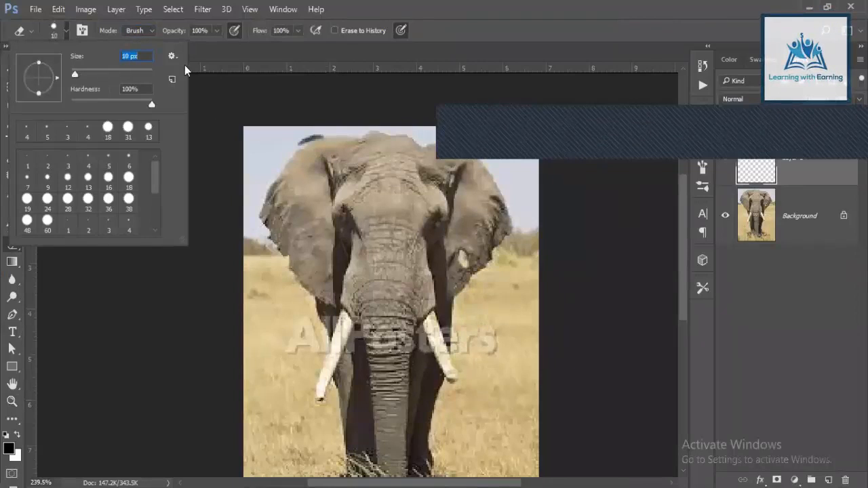
pyautogui.press('Return')
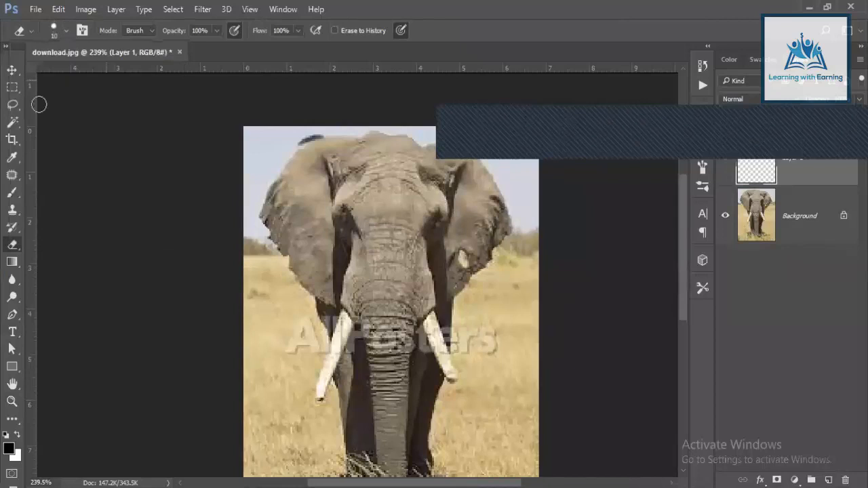
# Step: Trace the outlines of the elephant's left-hand ear, trunk, tusk and front leg in black with the Brush tool
pyautogui.click(12, 192)
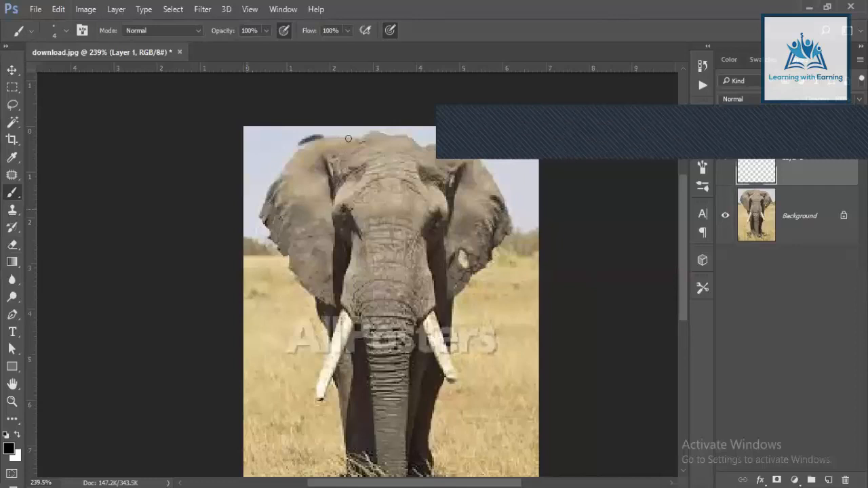
pyautogui.moveTo(322, 135)
pyautogui.mouseDown()
pyautogui.moveTo(299, 144)
pyautogui.moveTo(320, 135)
pyautogui.moveTo(278, 168)
pyautogui.moveTo(301, 147)
pyautogui.moveTo(259, 209)
pyautogui.moveTo(290, 160)
pyautogui.moveTo(259, 216)
pyautogui.mouseUp()
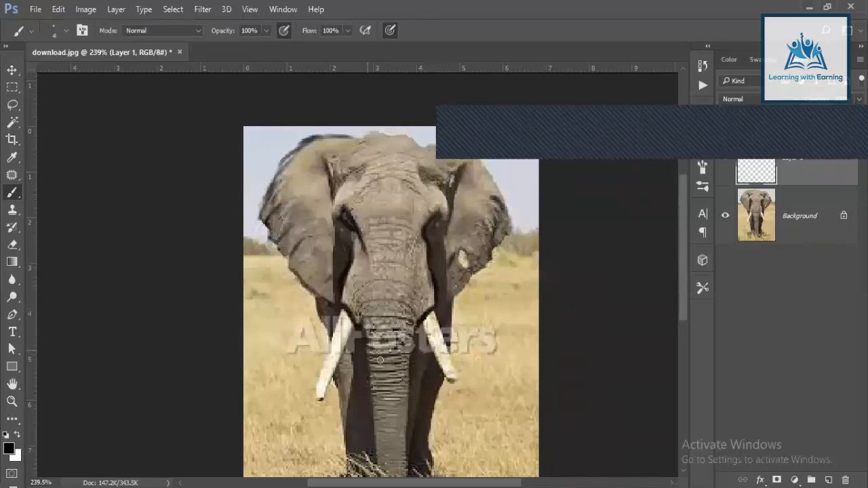
pyautogui.moveTo(681, 280); pyautogui.dragTo(678, 304)
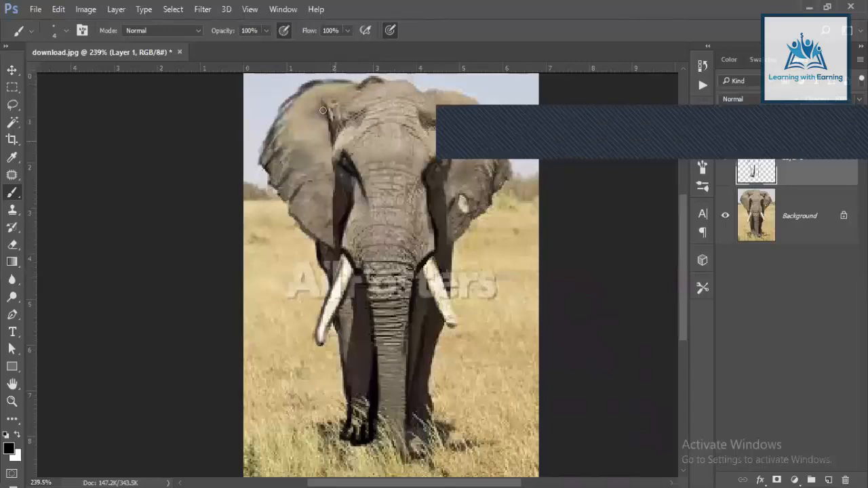
# Step: Paint the inner ear fold, the forehead and trunk wrinkles, and a vertical line down the middle of the forehead
pyautogui.moveTo(322, 108); pyautogui.dragTo(332, 139)
pyautogui.moveTo(366, 133); pyautogui.dragTo(395, 126)
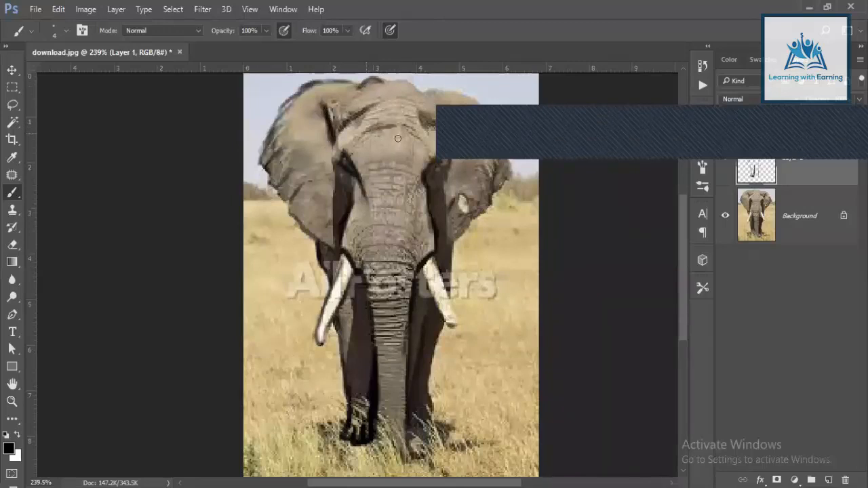
pyautogui.moveTo(374, 171)
pyautogui.mouseDown()
pyautogui.moveTo(405, 181)
pyautogui.moveTo(411, 170)
pyautogui.mouseUp()
pyautogui.moveTo(371, 263)
pyautogui.mouseDown()
pyautogui.moveTo(414, 258)
pyautogui.moveTo(362, 259)
pyautogui.moveTo(379, 250)
pyautogui.moveTo(355, 245)
pyautogui.moveTo(386, 225)
pyautogui.moveTo(418, 237)
pyautogui.moveTo(350, 243)
pyautogui.mouseUp()
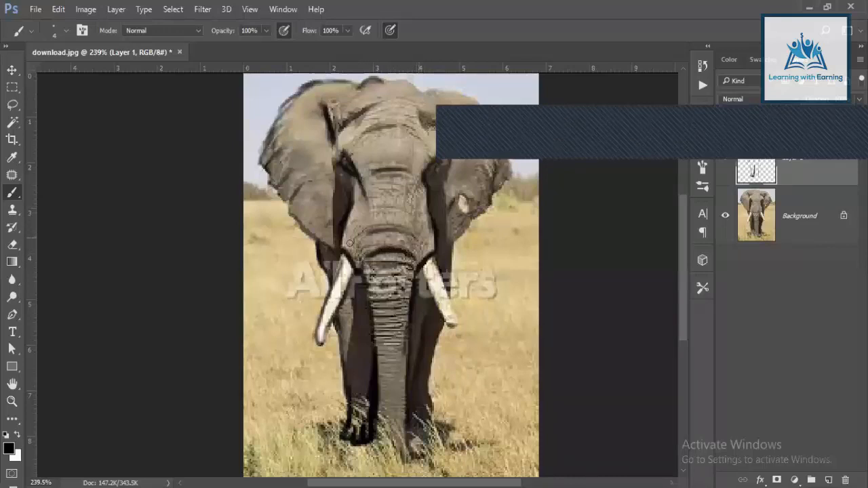
pyautogui.moveTo(372, 209)
pyautogui.mouseDown()
pyautogui.moveTo(414, 207)
pyautogui.moveTo(370, 209)
pyautogui.mouseUp()
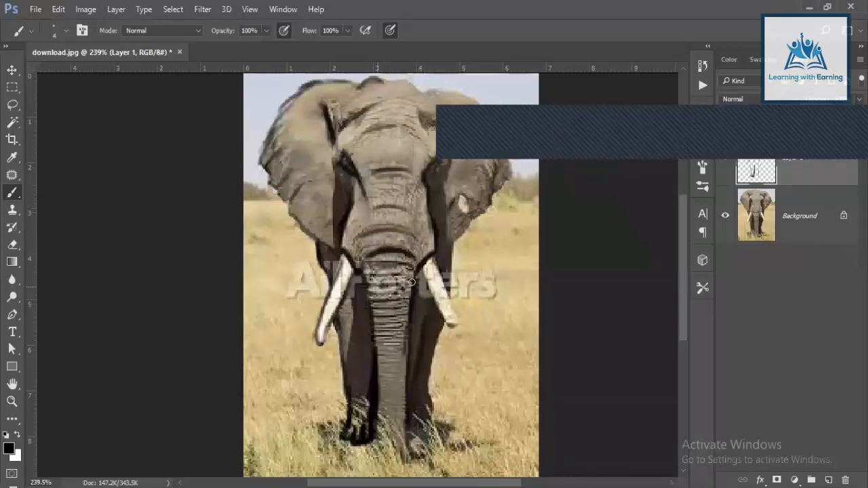
pyautogui.moveTo(406, 284)
pyautogui.mouseDown()
pyautogui.moveTo(392, 311)
pyautogui.moveTo(380, 310)
pyautogui.moveTo(403, 309)
pyautogui.moveTo(384, 319)
pyautogui.moveTo(408, 313)
pyautogui.moveTo(383, 327)
pyautogui.moveTo(385, 337)
pyautogui.moveTo(409, 330)
pyautogui.moveTo(382, 347)
pyautogui.moveTo(401, 361)
pyautogui.mouseUp()
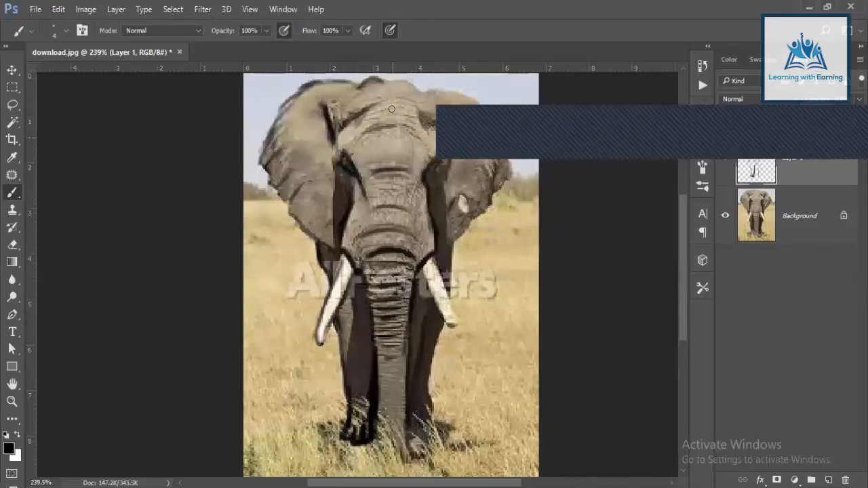
pyautogui.moveTo(388, 74); pyautogui.dragTo(389, 165)
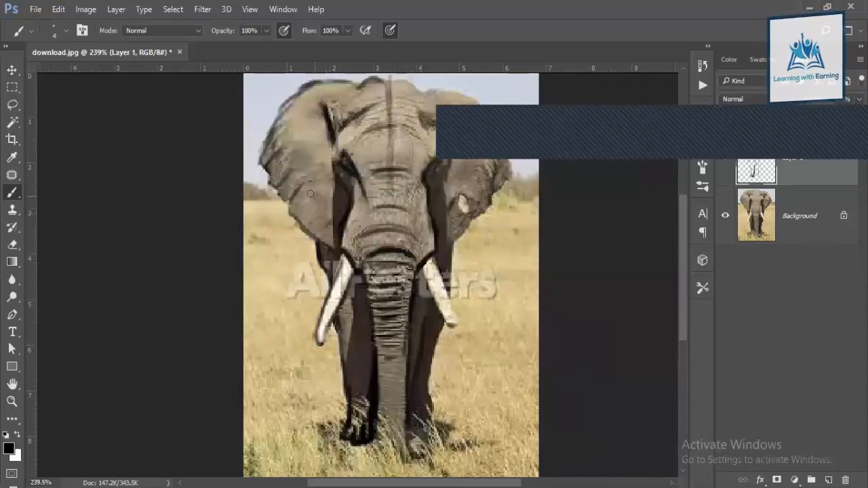
# Step: Hide the Background photo layer and add an empty layer directly beneath the sketch layer
pyautogui.click(725, 217)
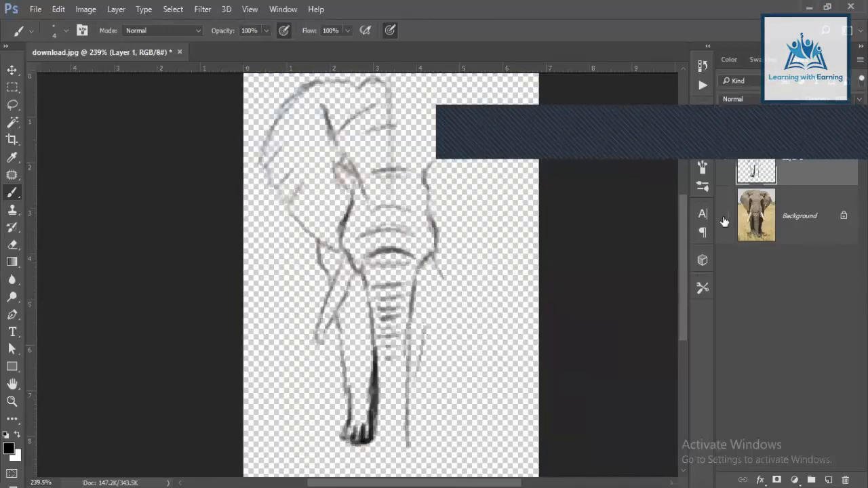
pyautogui.click(724, 217)
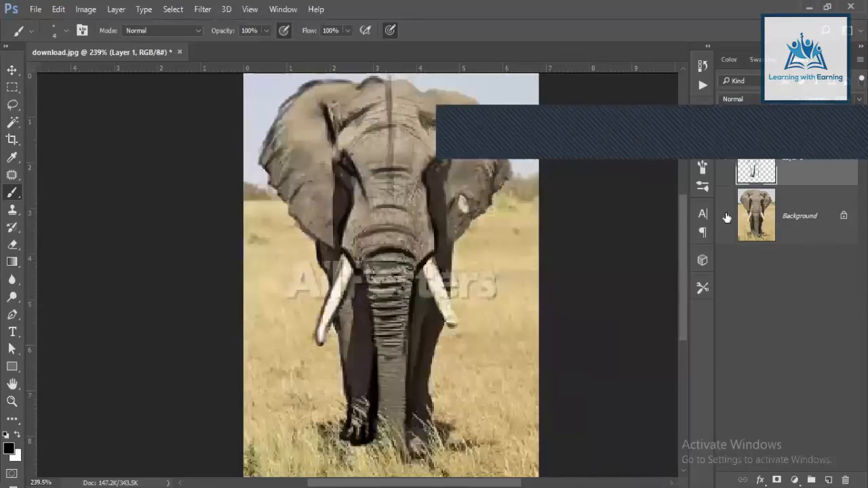
pyautogui.click(725, 217)
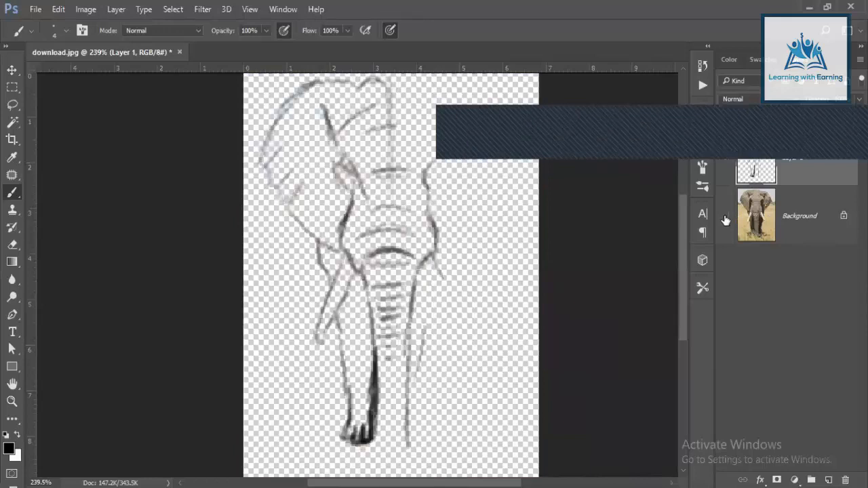
pyautogui.click(828, 480)
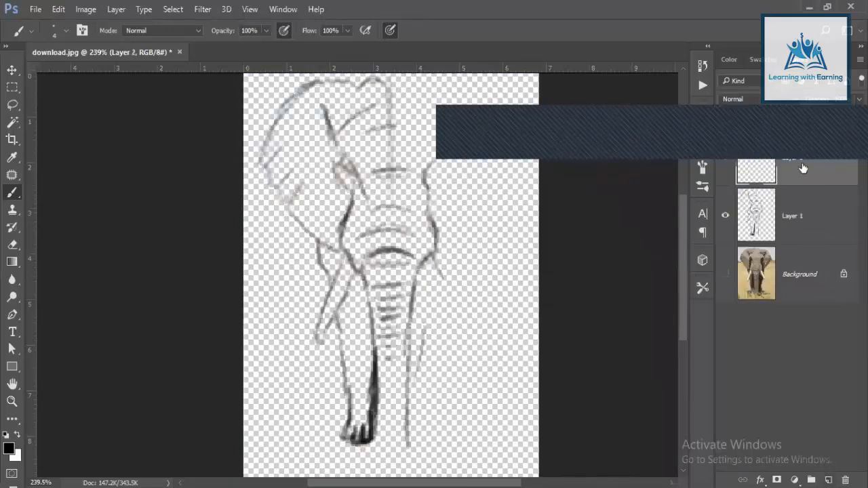
pyautogui.moveTo(802, 168); pyautogui.dragTo(776, 247)
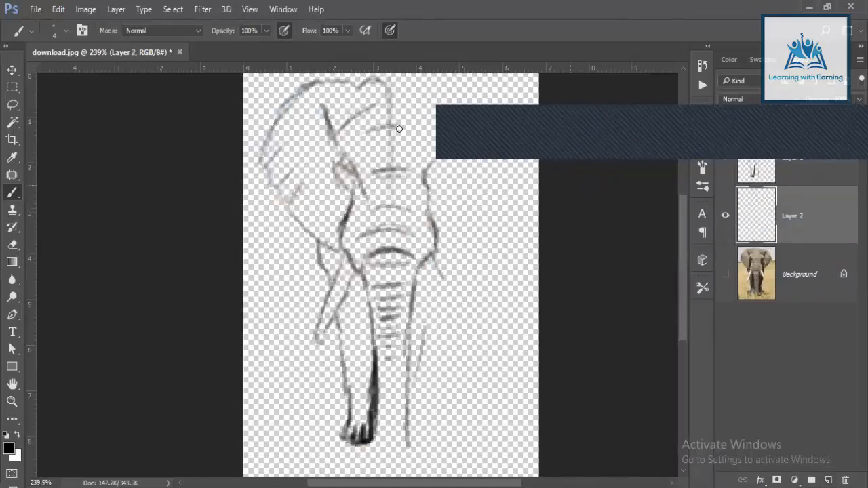
# Step: Create a solid color fill layer in white (ffffff) beneath the sketch
pyautogui.click(116, 9)
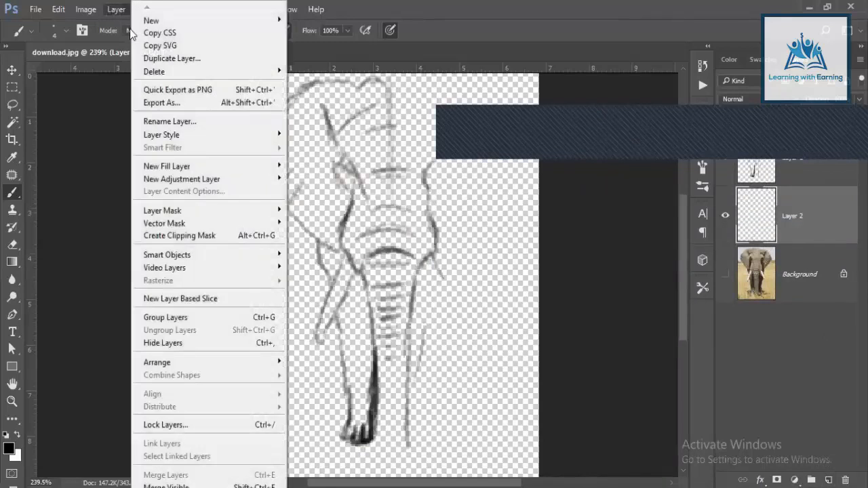
pyautogui.moveTo(265, 173)
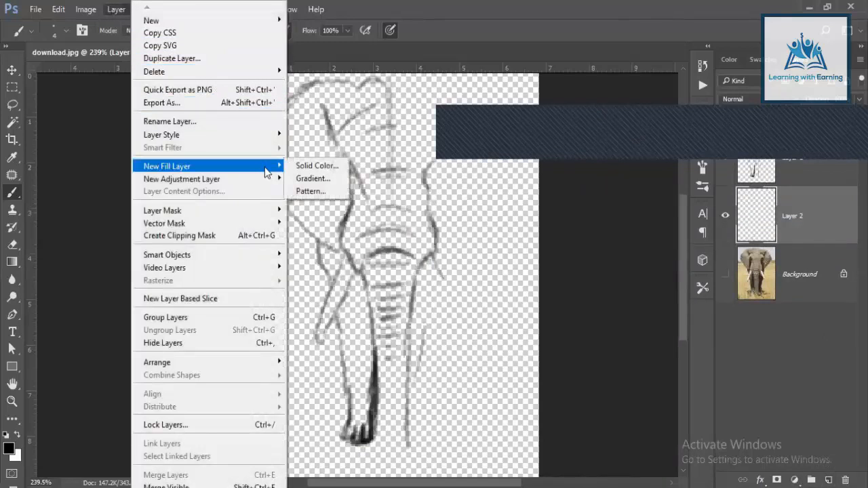
pyautogui.click(319, 166)
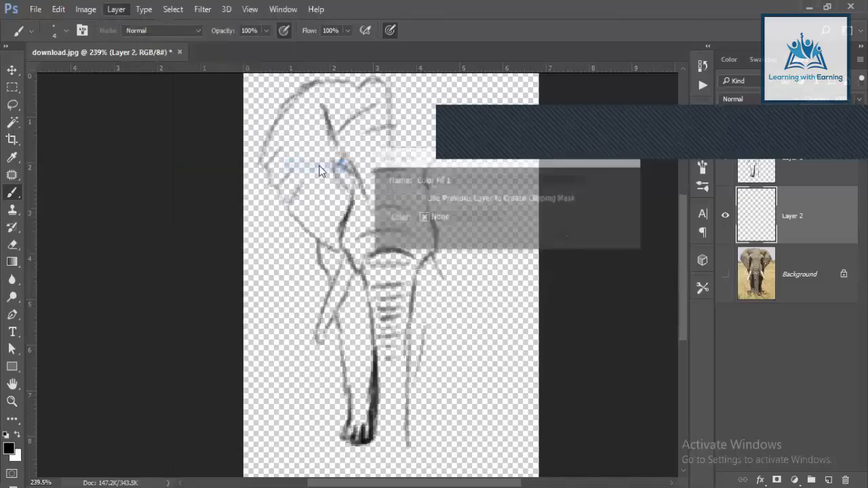
pyautogui.click(616, 183)
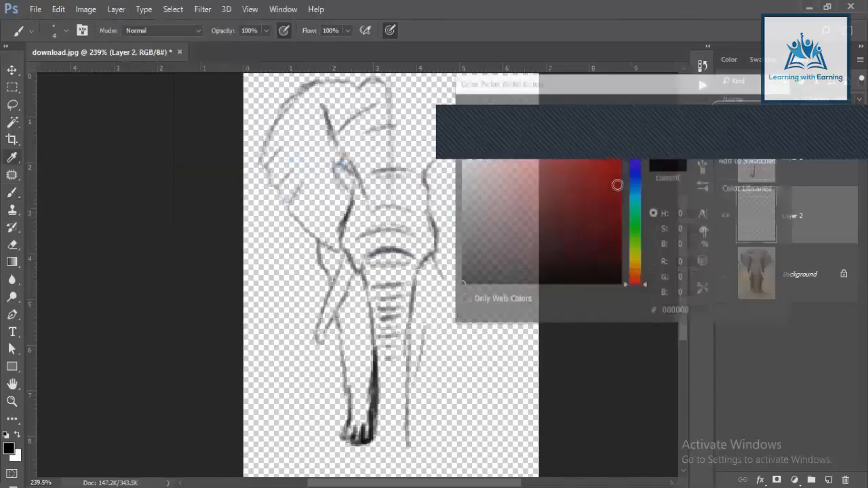
pyautogui.write('eeeeee')
pyautogui.write('ffffff')
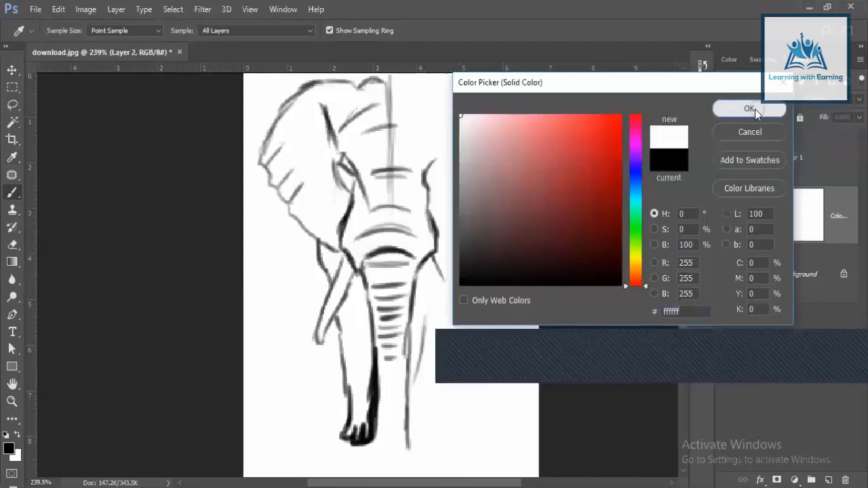
pyautogui.click(749, 108)
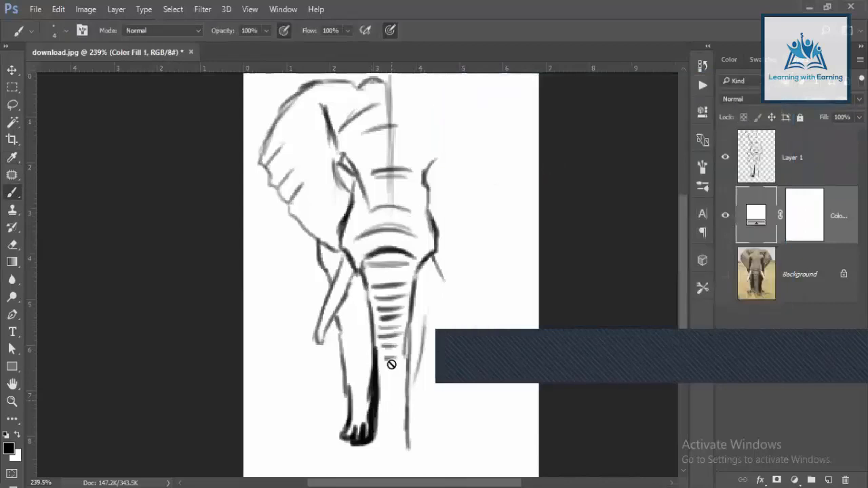
# Step: Rasterize the white color fill layer
pyautogui.click(372, 383)
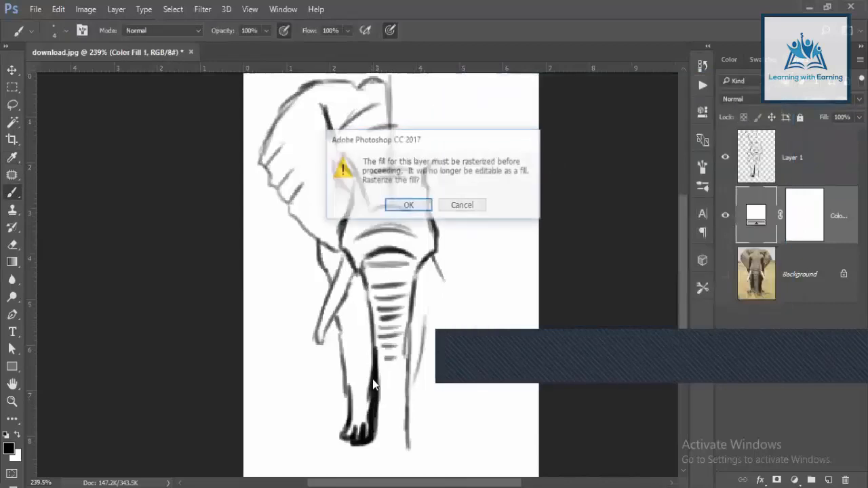
pyautogui.click(400, 205)
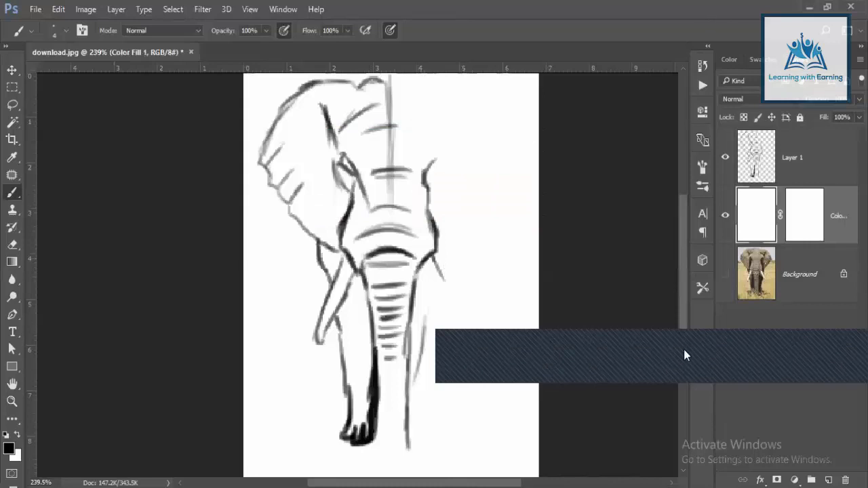
pyautogui.scroll(1, 371, 276)
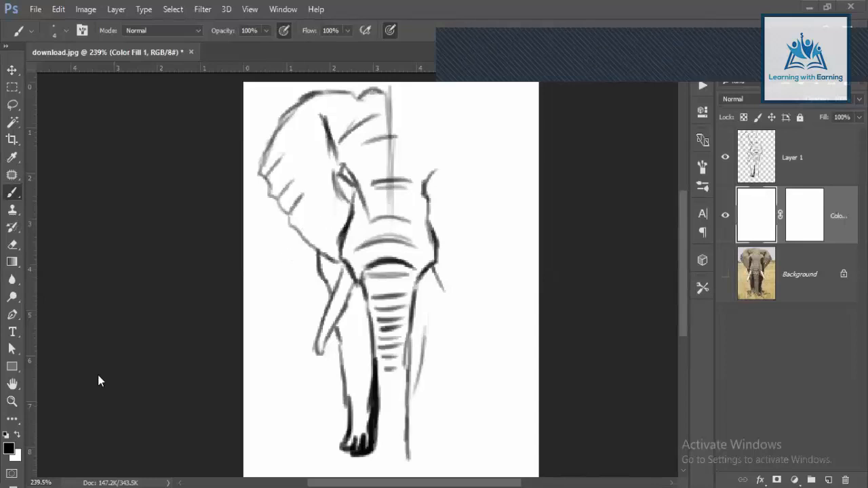
# Step: Open Snipping Tool and capture the left half of the elephant sketch, from the ear to the middle of the trunk
pyautogui.press('super')
pyautogui.write('sn')
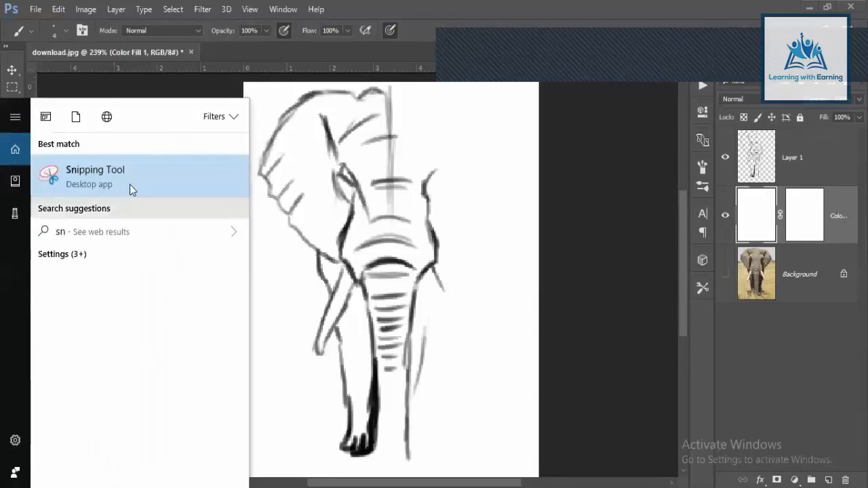
pyautogui.click(147, 170)
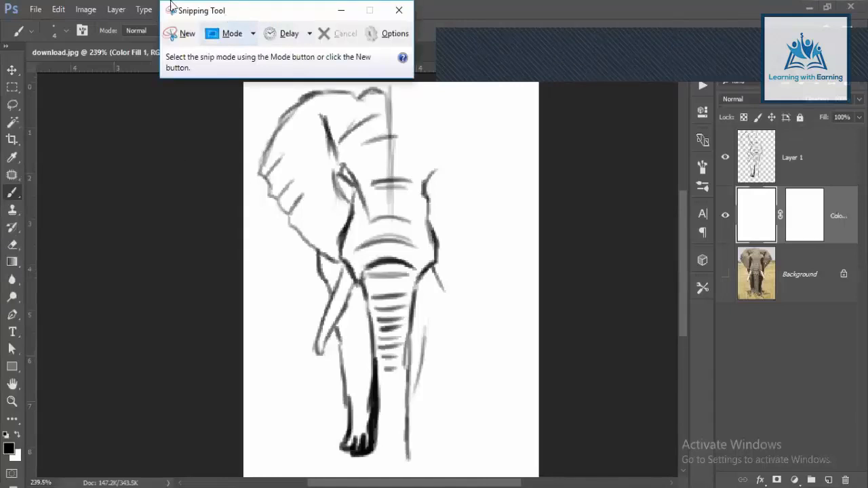
pyautogui.click(177, 33)
pyautogui.moveTo(245, 82); pyautogui.dragTo(395, 475)
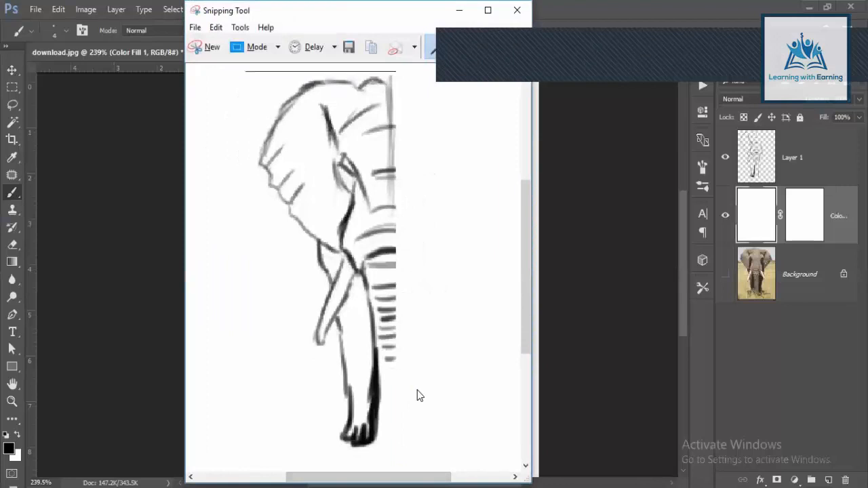
# Step: Save the captured snip to the Desktop as a PNG named sketch 1
pyautogui.hotkey('ctrl', 's')
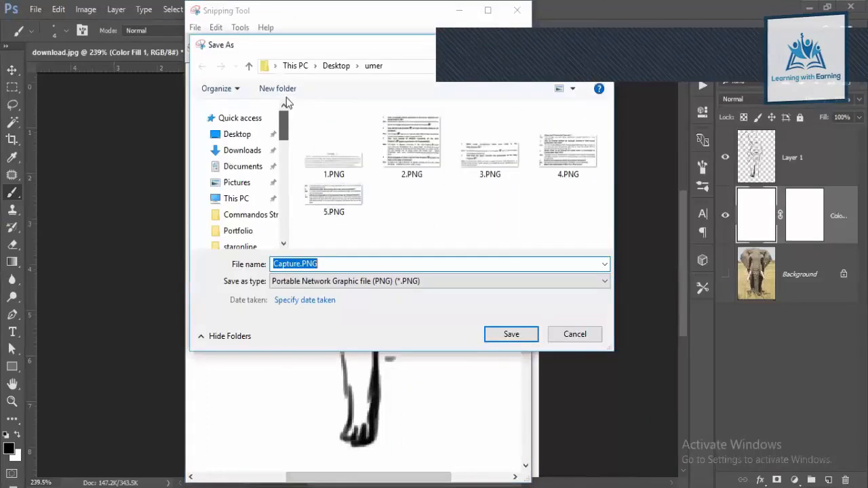
pyautogui.click(247, 138)
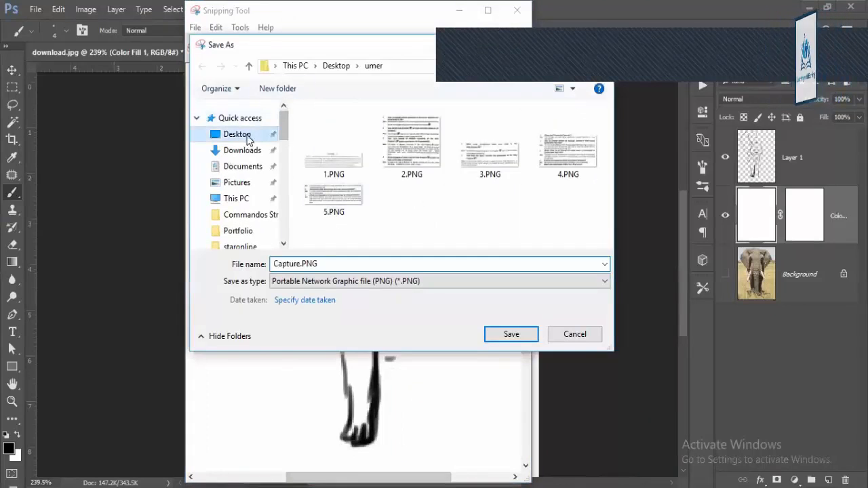
pyautogui.write('nn')
pyautogui.doubleClick(353, 268)
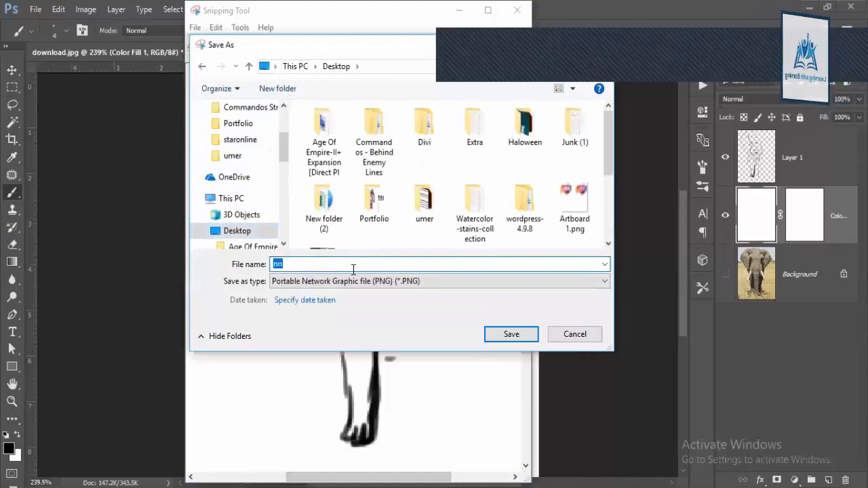
pyautogui.write('sketch')
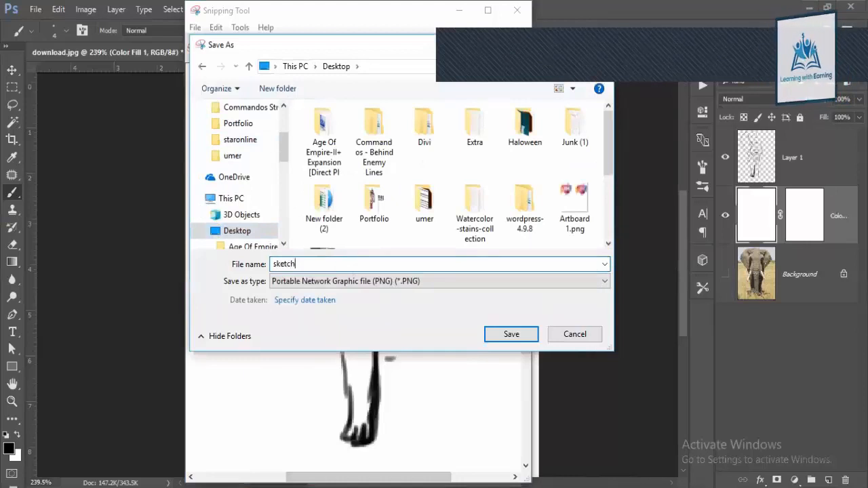
pyautogui.press('Return')
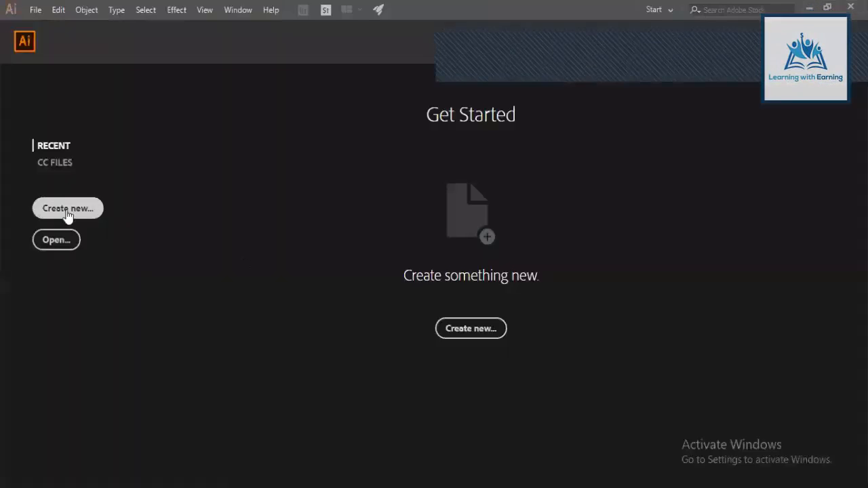
# Step: Switch to Illustrator and create a new portrait document from a preset
pyautogui.click(67, 211)
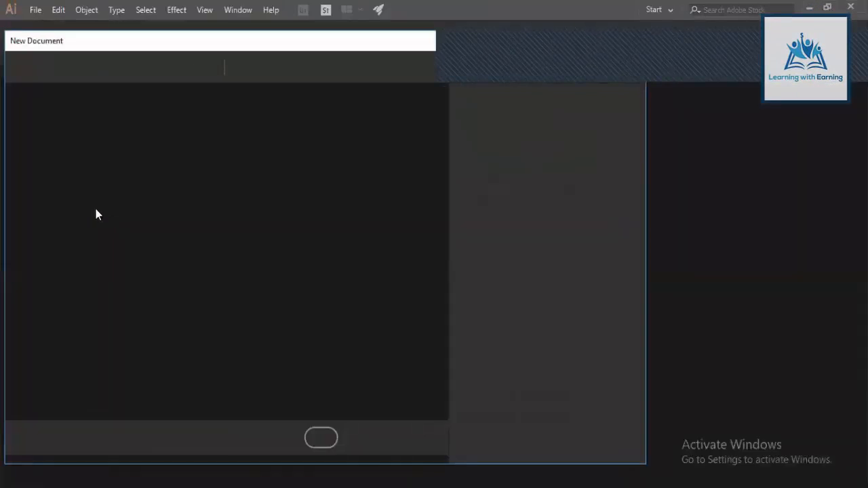
pyautogui.doubleClick(80, 280)
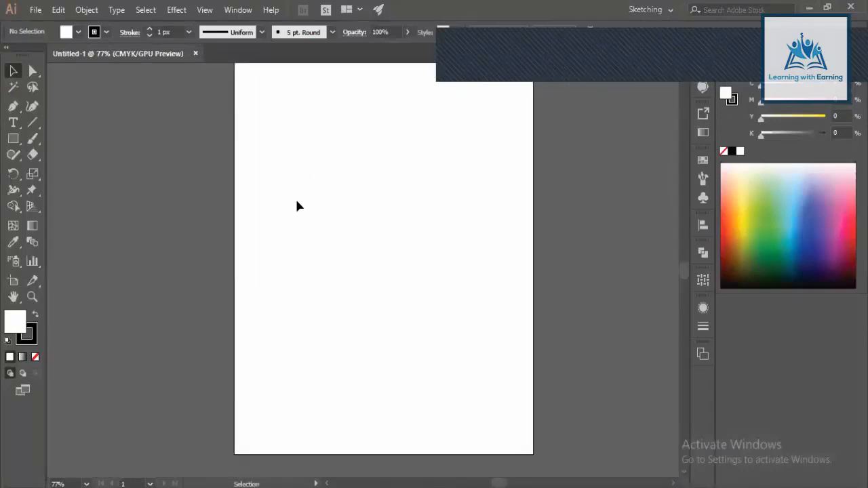
# Step: Place the Desktop image sketch 1.PNG as a linked file in the upper middle of the artboard
pyautogui.press('shift')
pyautogui.hotkey('ctrl', 'shift', 'p')
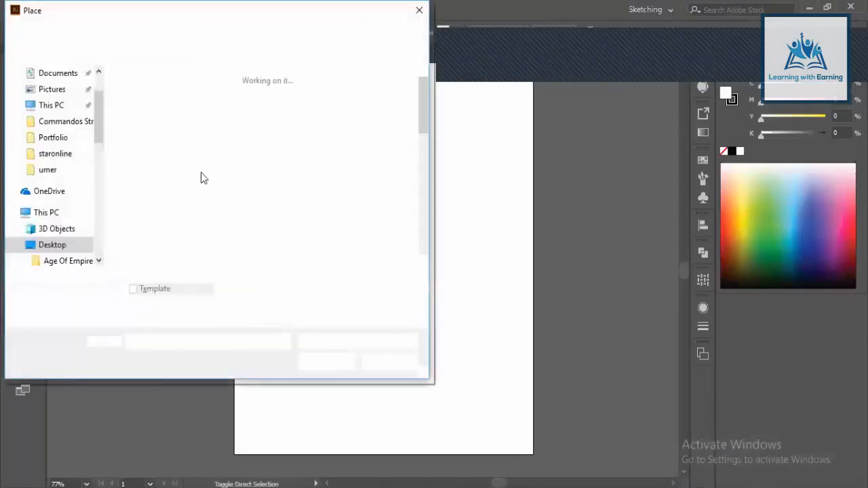
pyautogui.scroll(-3, 224, 197)
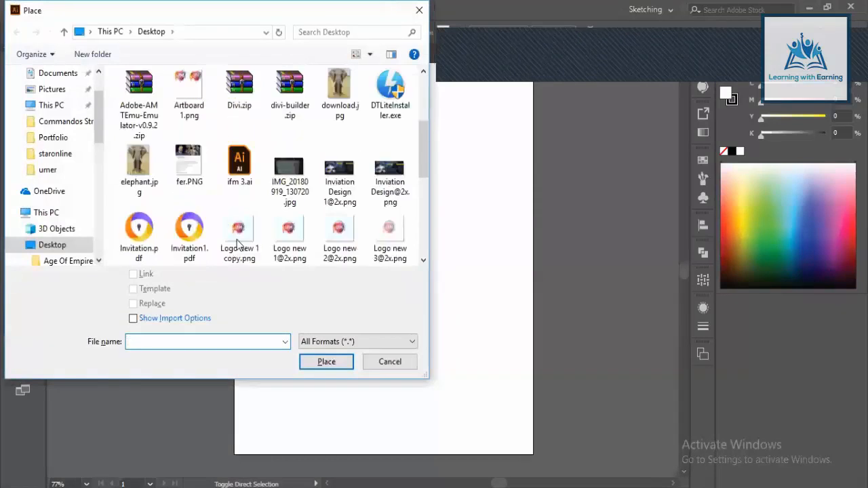
pyautogui.scroll(-3, 260, 225)
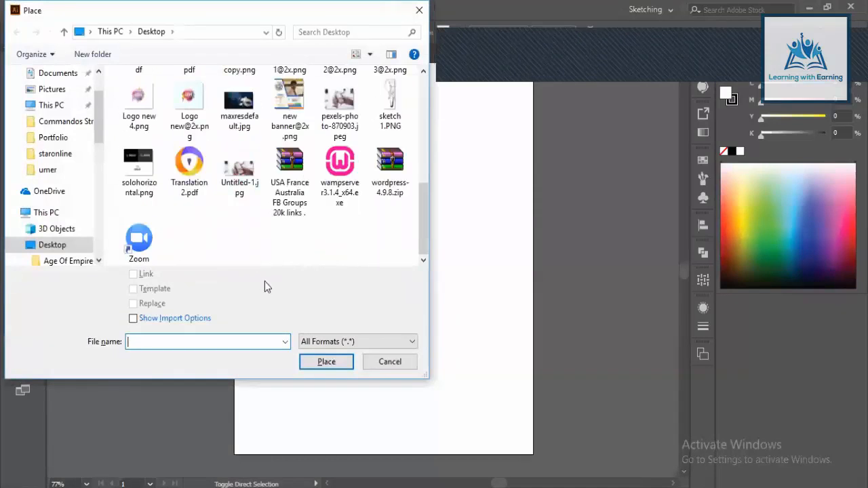
pyautogui.doubleClick(393, 110)
pyautogui.click(295, 142)
pyautogui.moveTo(361, 242)
pyautogui.mouseDown()
pyautogui.moveTo(379, 214)
pyautogui.moveTo(368, 179)
pyautogui.mouseUp()
pyautogui.scroll(1, 371, 184)
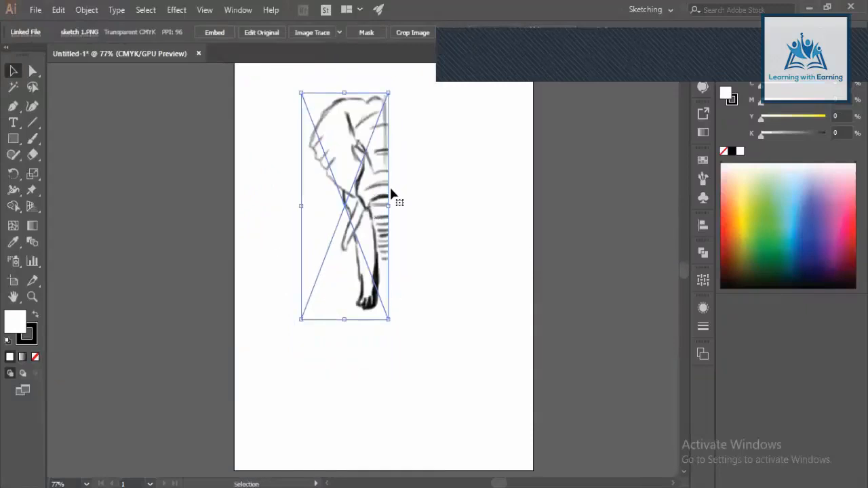
pyautogui.scroll(2, 360, 416)
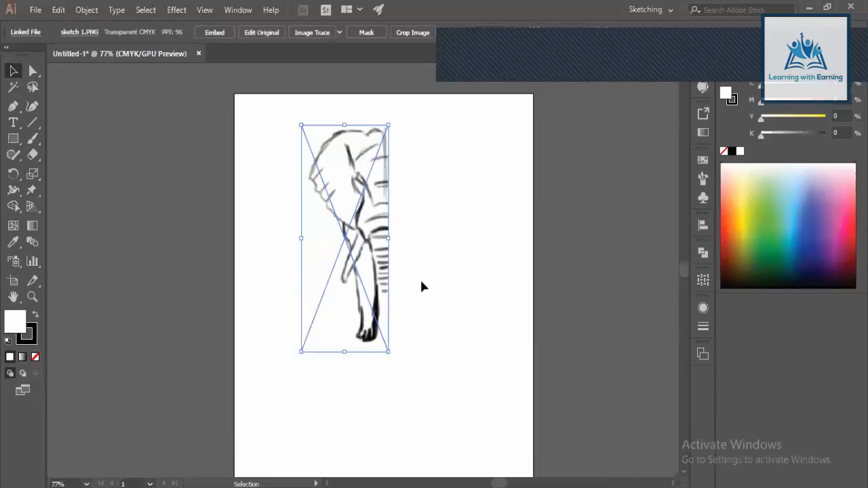
# Step: Switch to Chrome, search Google Images for "danger" and look through the warning sign results
pyautogui.moveTo(293, 487)
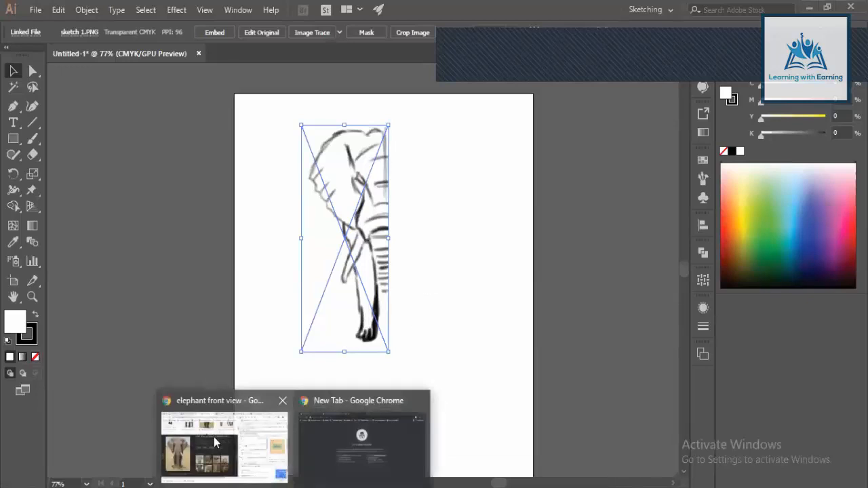
pyautogui.click(224, 444)
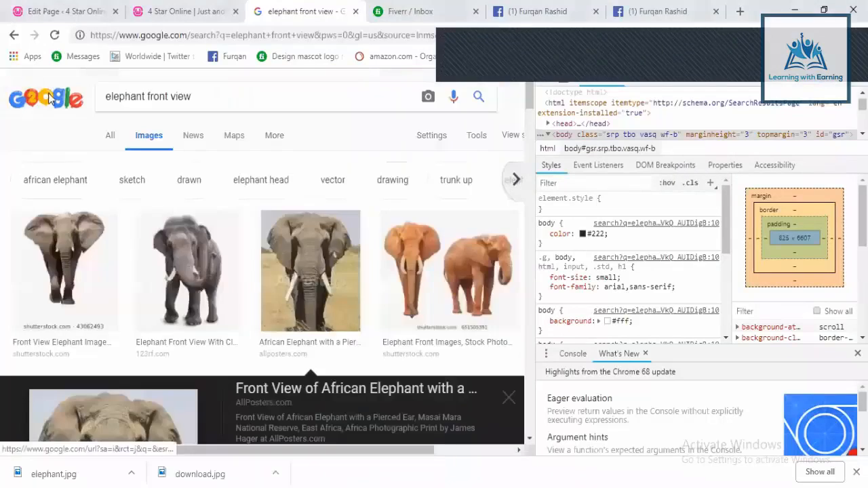
pyautogui.hotkey('ctrl', 'a')
pyautogui.write('danger')
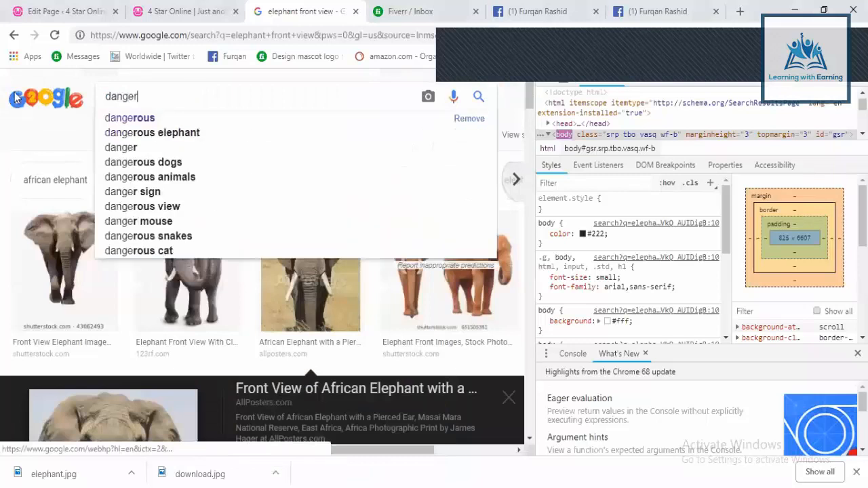
pyautogui.press('Return')
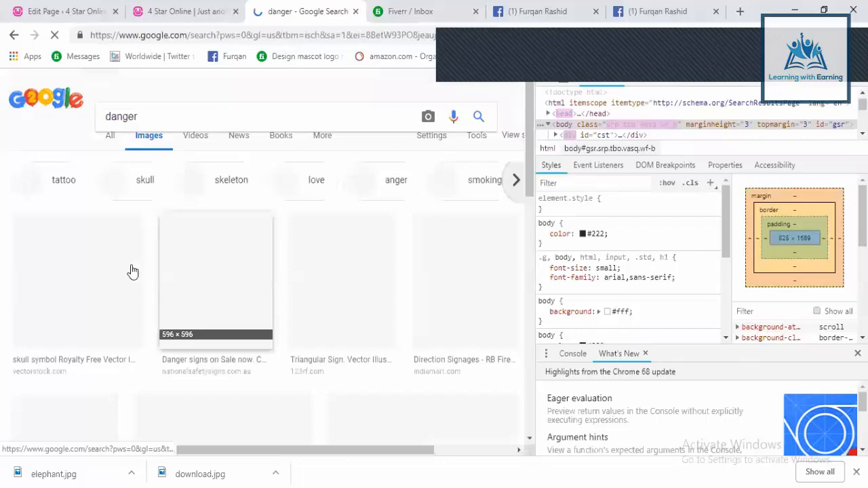
pyautogui.scroll(-1, 180, 255)
pyautogui.scroll(-3, 179, 254)
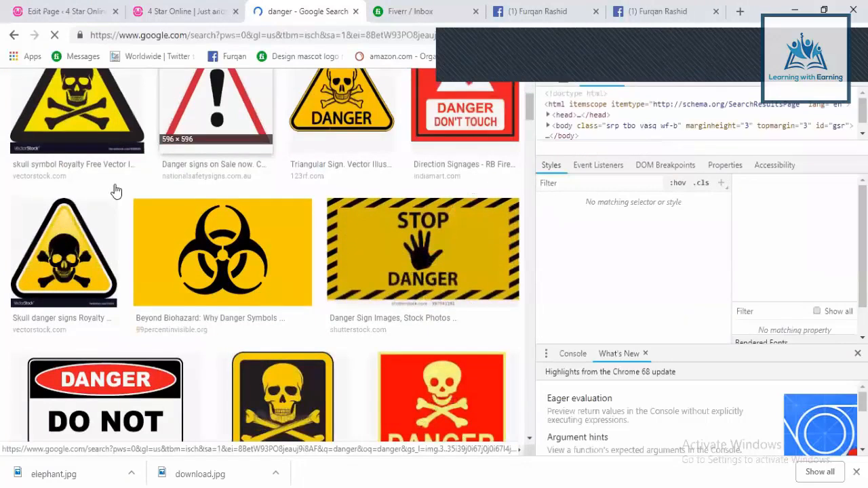
pyautogui.scroll(-6, 116, 189)
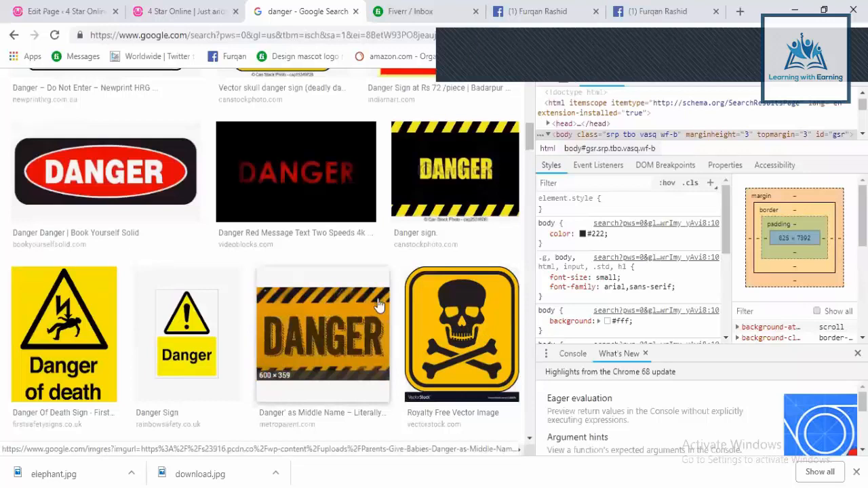
pyautogui.scroll(1, 372, 317)
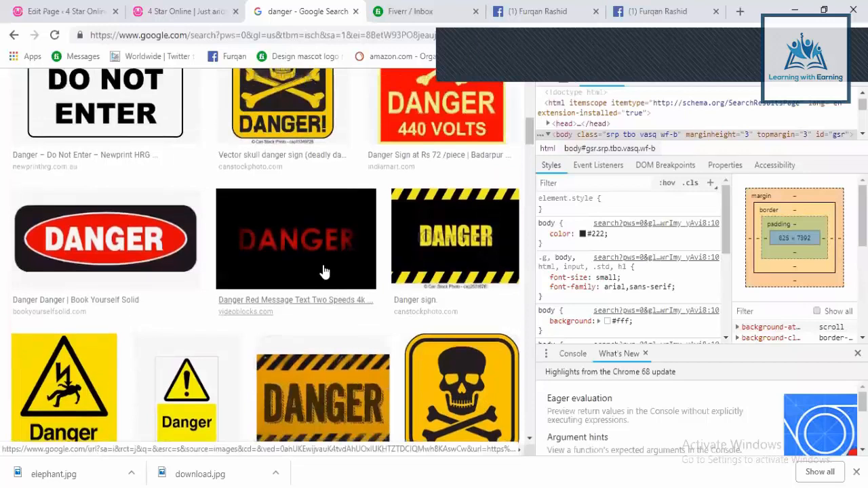
pyautogui.scroll(2, 324, 271)
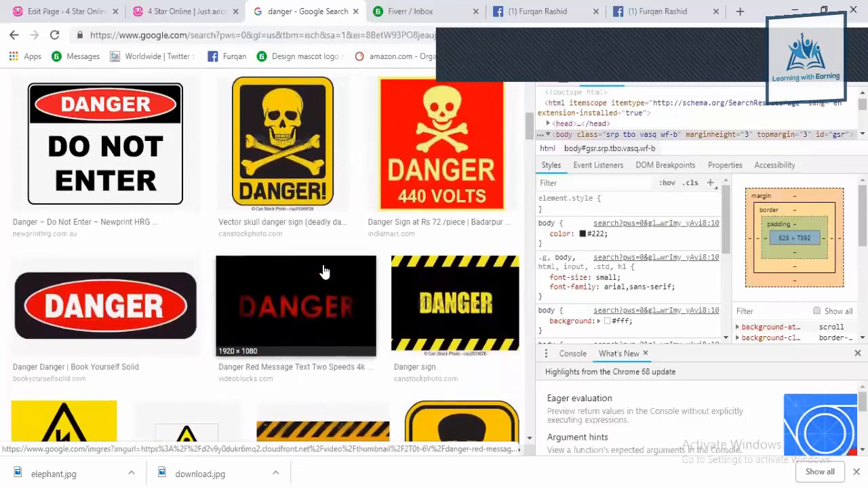
pyautogui.scroll(2, 324, 271)
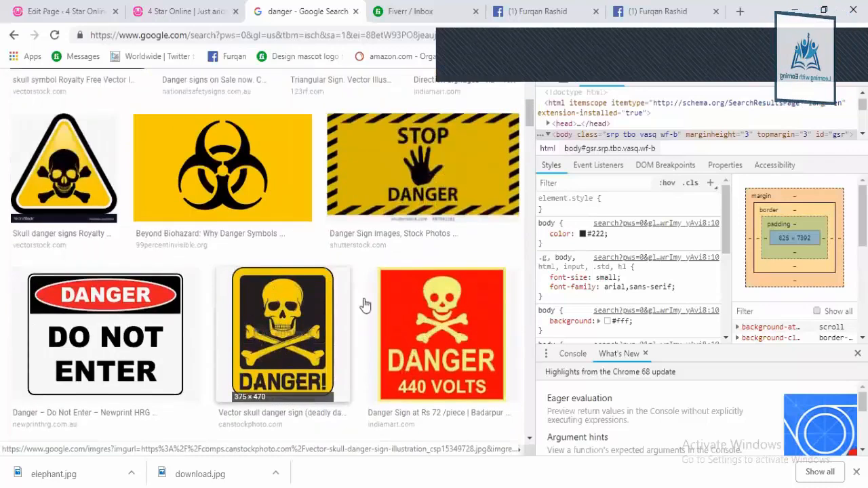
pyautogui.scroll(1, 362, 304)
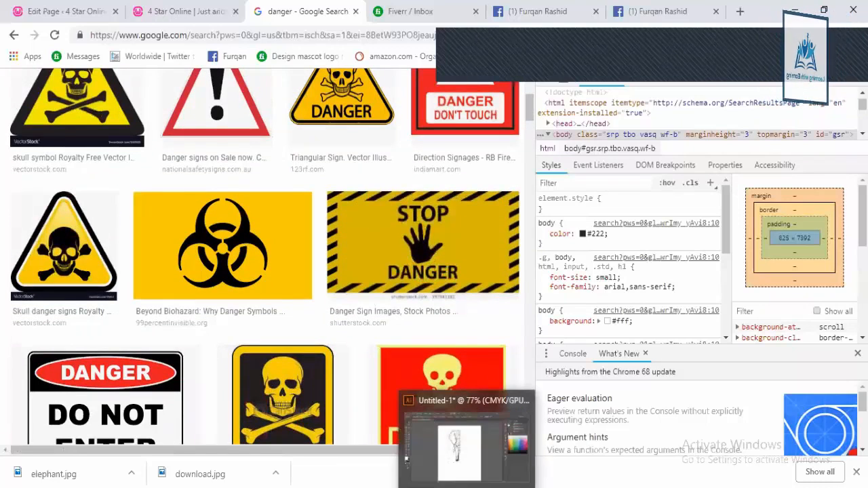
# Step: Switch back to Illustrator and add the text "CNTRL 2" to the right of the elephant sketch
pyautogui.click(466, 487)
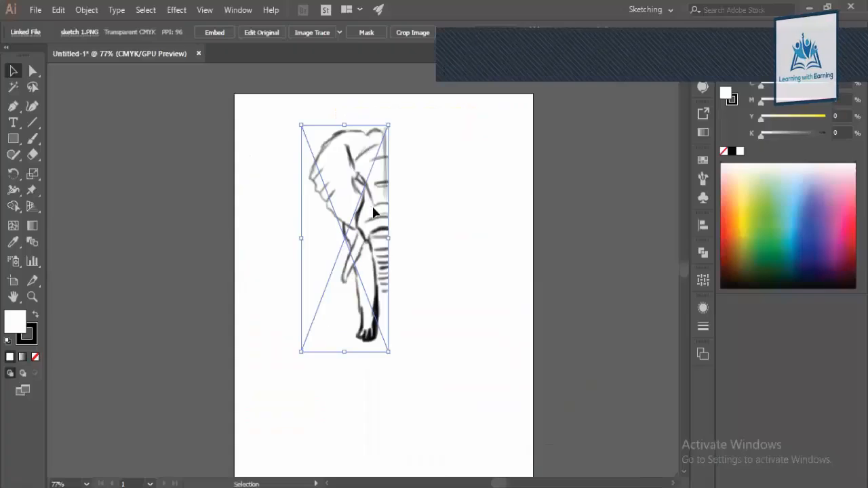
pyautogui.moveTo(349, 151); pyautogui.dragTo(393, 170)
pyautogui.press('v')
pyautogui.press('a')
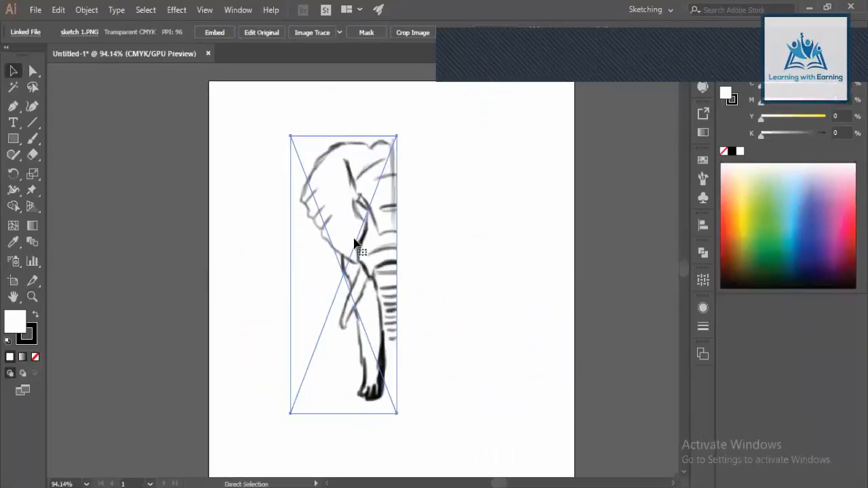
pyautogui.press('t')
pyautogui.click(449, 305)
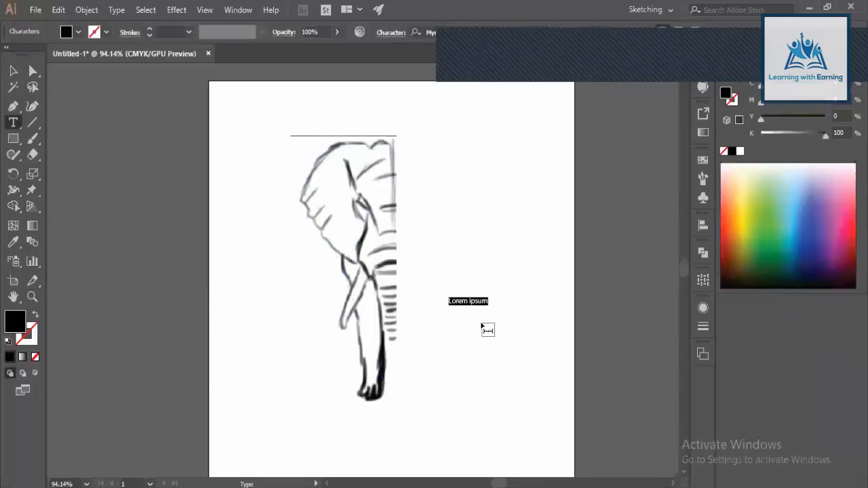
pyautogui.write('CNTRL 2')
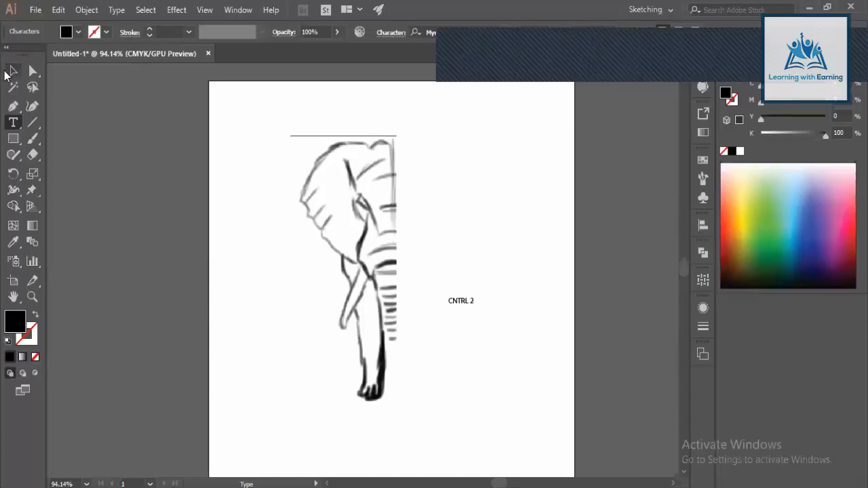
# Step: Enlarge the "CNTRL 2" text beside the elephant and lock the placed sketch image
pyautogui.click(13, 71)
pyautogui.moveTo(516, 339); pyautogui.dragTo(519, 336)
pyautogui.moveTo(485, 313); pyautogui.dragTo(522, 277)
pyautogui.click(397, 227)
pyautogui.click(401, 229)
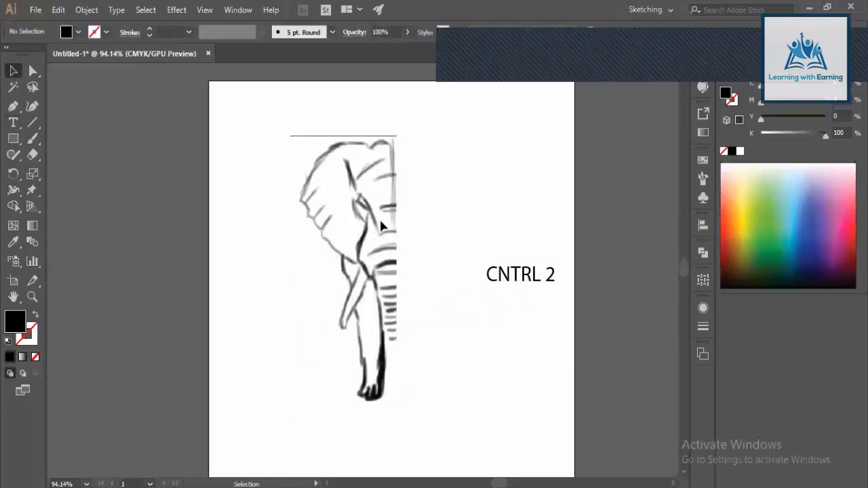
# Step: Duplicate the "CNTRL 2" text directly below the original and change the copy to "ALT CNTRL 2"
pyautogui.moveTo(517, 285); pyautogui.dragTo(518, 334)
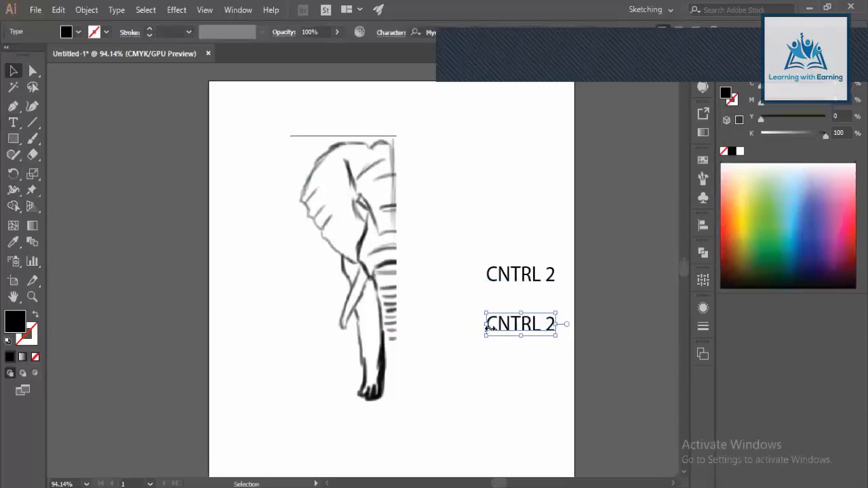
pyautogui.press('t')
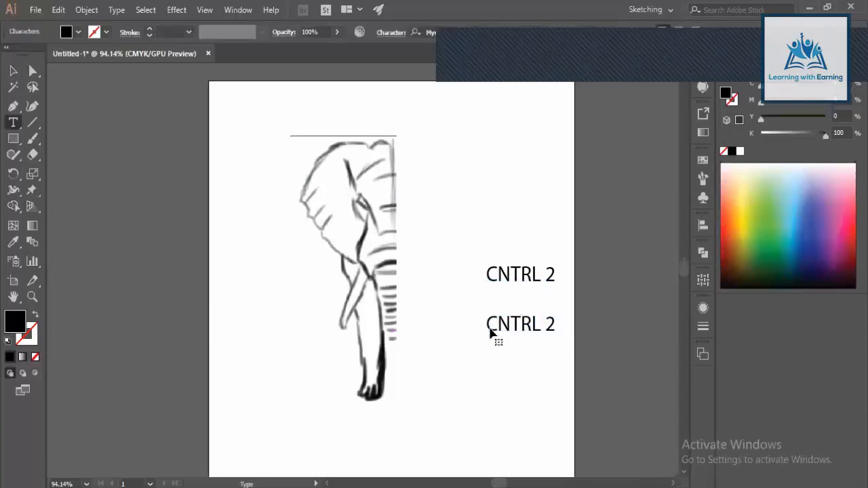
pyautogui.click(487, 324)
pyautogui.write('ALT')
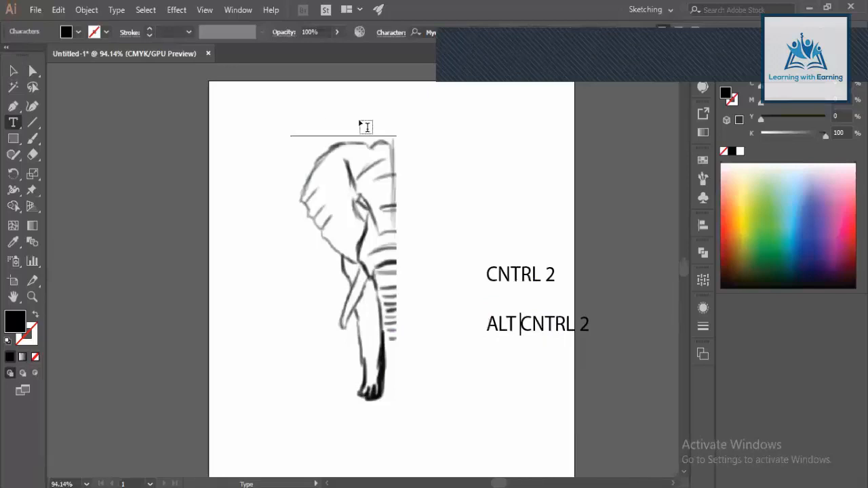
# Step: Unlock all locked objects and select the elephant sketch image
pyautogui.click(13, 71)
pyautogui.hotkey('ctrl', '2')
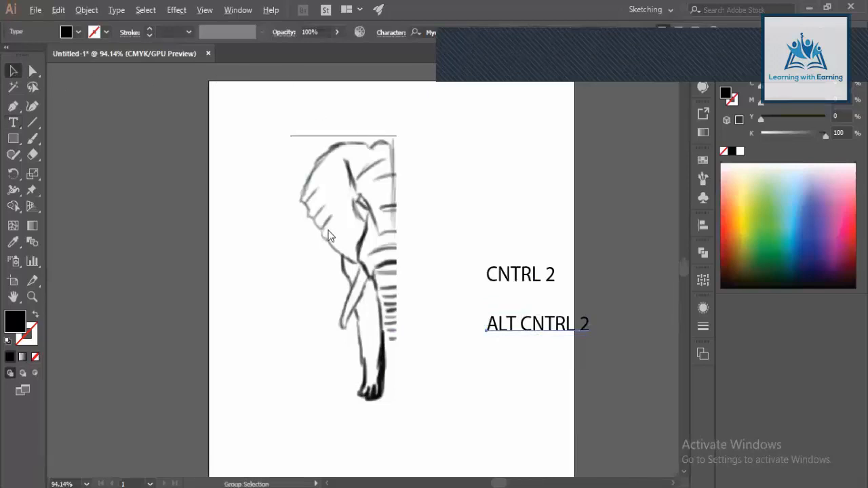
pyautogui.hotkey('ctrl', 'alt', 'e')
pyautogui.click(627, 423)
pyautogui.click(369, 223)
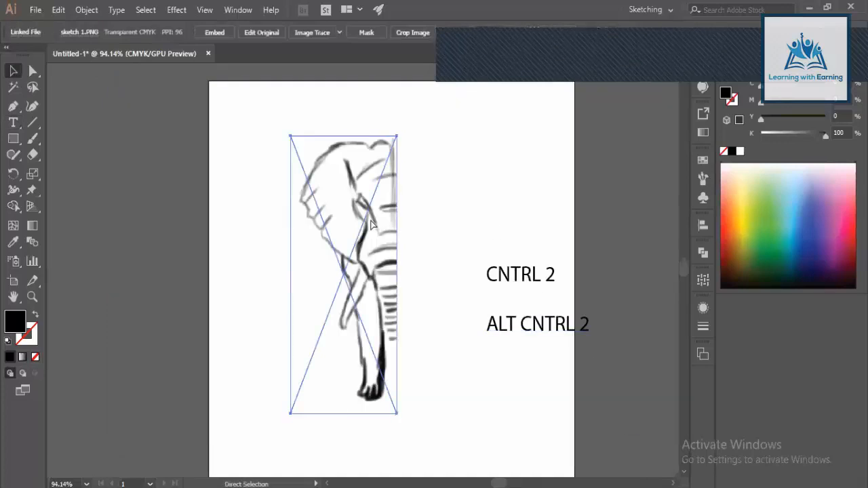
# Step: Lock the elephant sketch image and delete both shortcut text notes beside it
pyautogui.hotkey('ctrl', '2')
pyautogui.click(524, 322)
pyautogui.press('Delete')
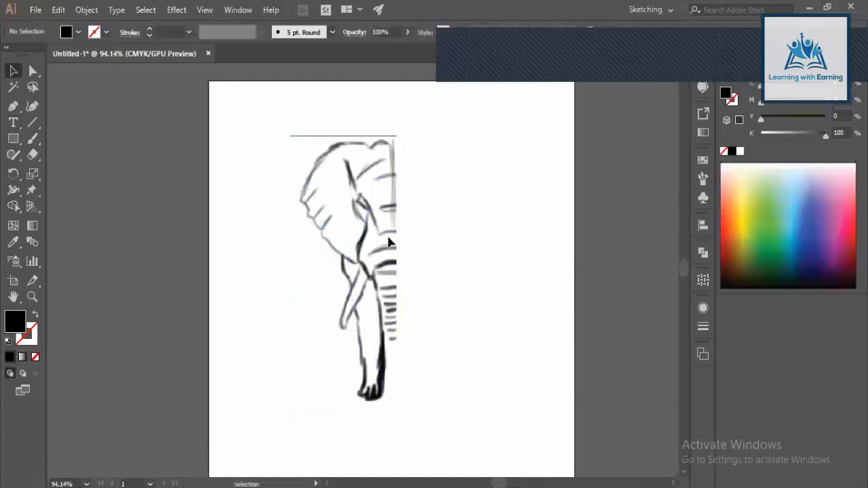
# Step: Lower the opacity of the elephant sketch image to make it a faint tracing guide, and deselect it
pyautogui.press('z')
pyautogui.moveTo(357, 205); pyautogui.dragTo(430, 248)
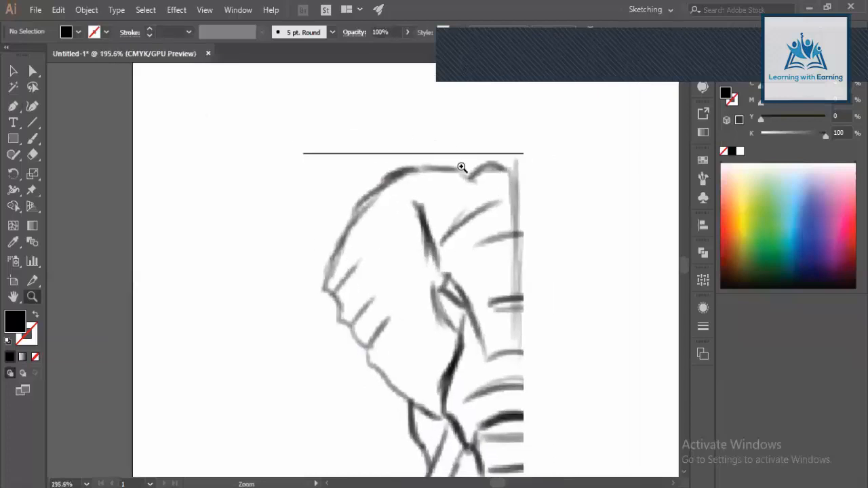
pyautogui.moveTo(429, 163); pyautogui.dragTo(316, 202)
pyautogui.press('v')
pyautogui.click(427, 242)
pyautogui.press('c')
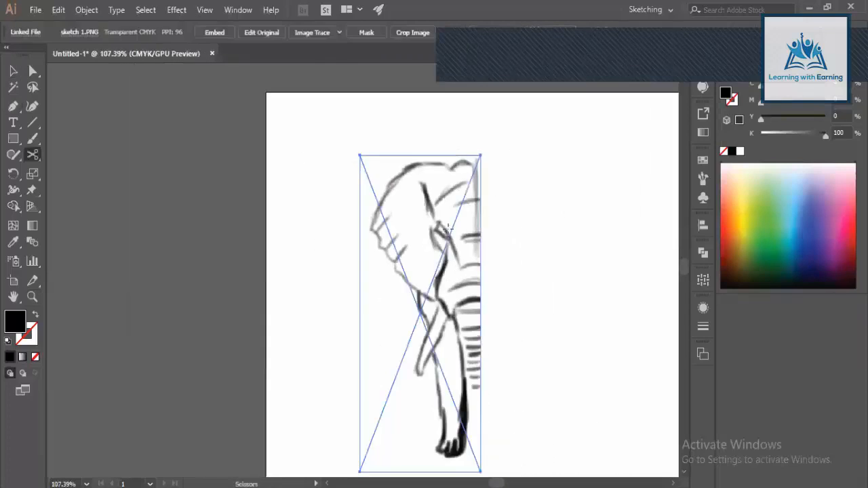
pyautogui.click(449, 228)
pyautogui.click(553, 273)
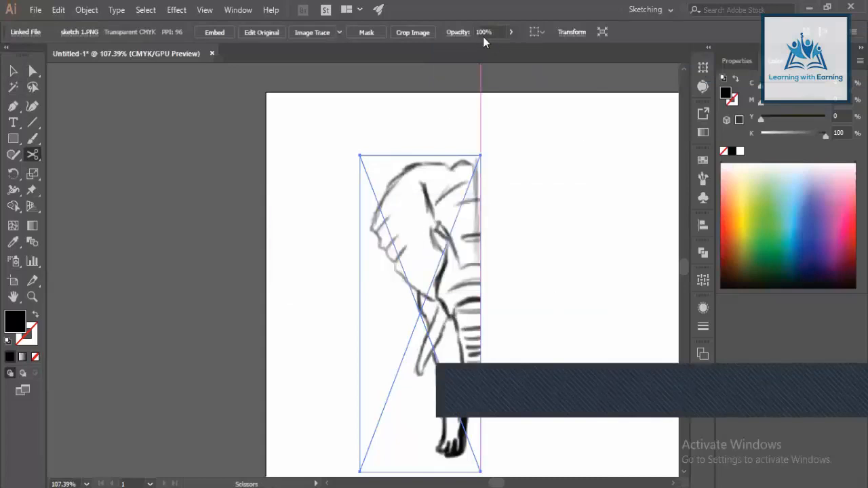
pyautogui.moveTo(483, 32); pyautogui.dragTo(467, 35)
pyautogui.press('Return')
pyautogui.keyDown('ctrl'); pyautogui.click(492, 209); pyautogui.keyUp('ctrl')
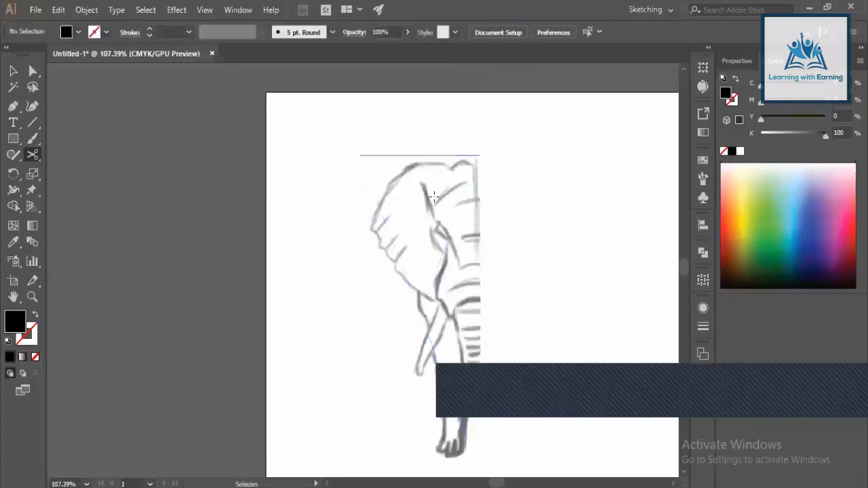
# Step: Trace the bump at the top of the elephant's head with the Pen tool and swap its fill and stroke colours
pyautogui.press('z')
pyautogui.moveTo(447, 93); pyautogui.dragTo(545, 196)
pyautogui.press('p')
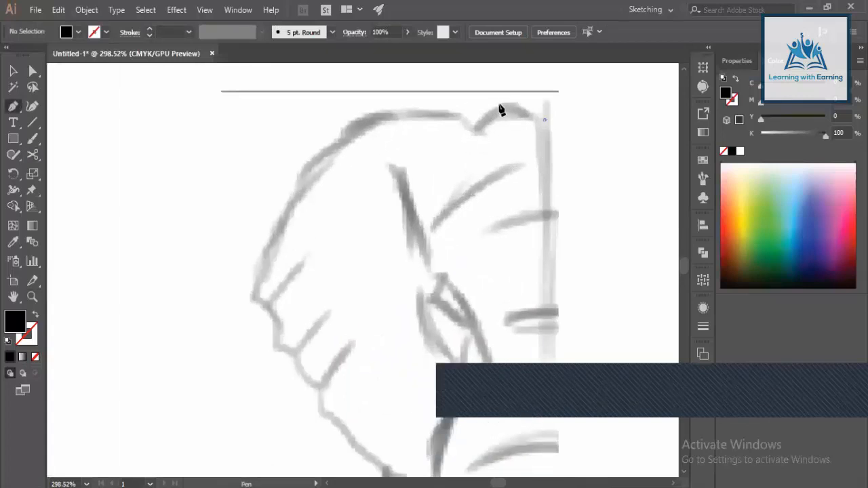
pyautogui.moveTo(478, 127); pyautogui.dragTo(445, 173)
pyautogui.click(477, 129)
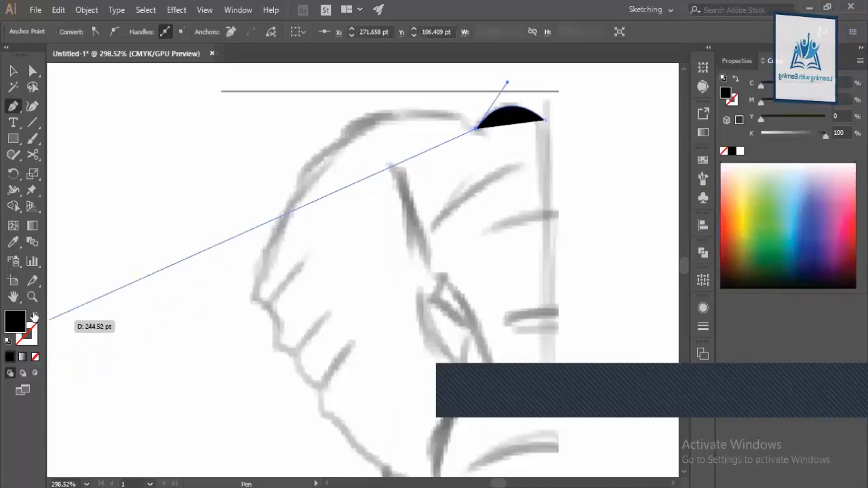
pyautogui.hotkey('shift', 'x')
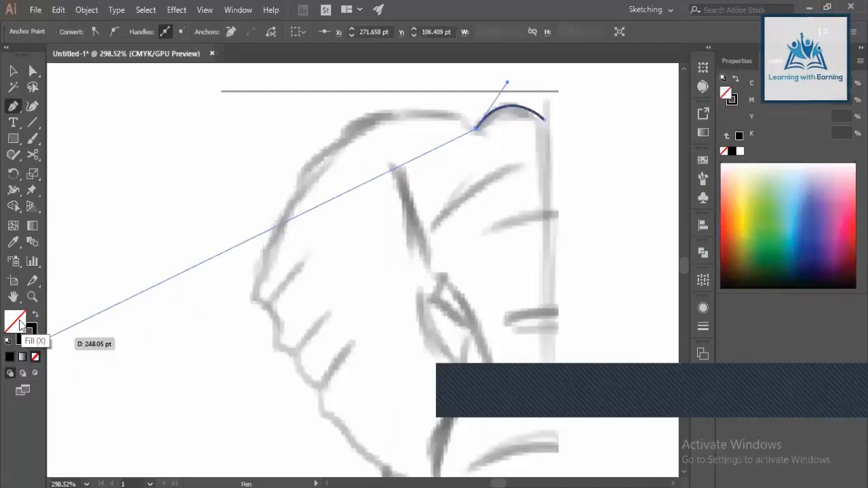
# Step: Continue the path from the head notch along the ear's upper curve down to its outermost point
pyautogui.click(457, 118)
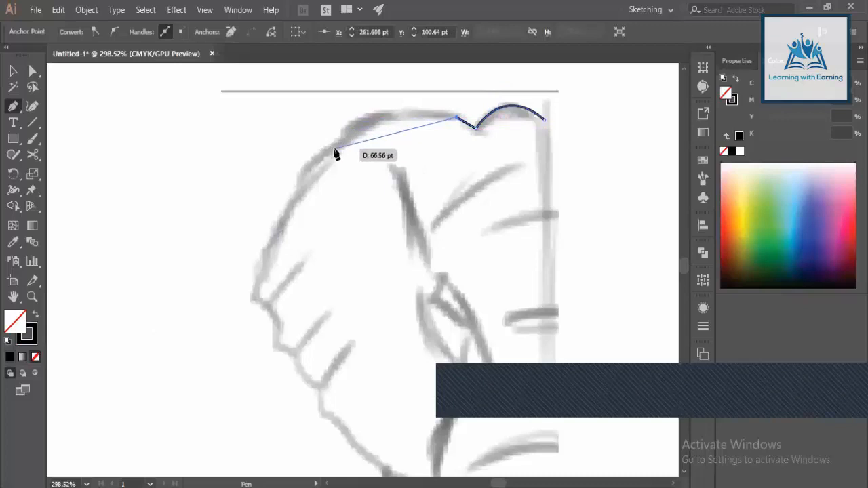
pyautogui.moveTo(335, 148); pyautogui.dragTo(287, 203)
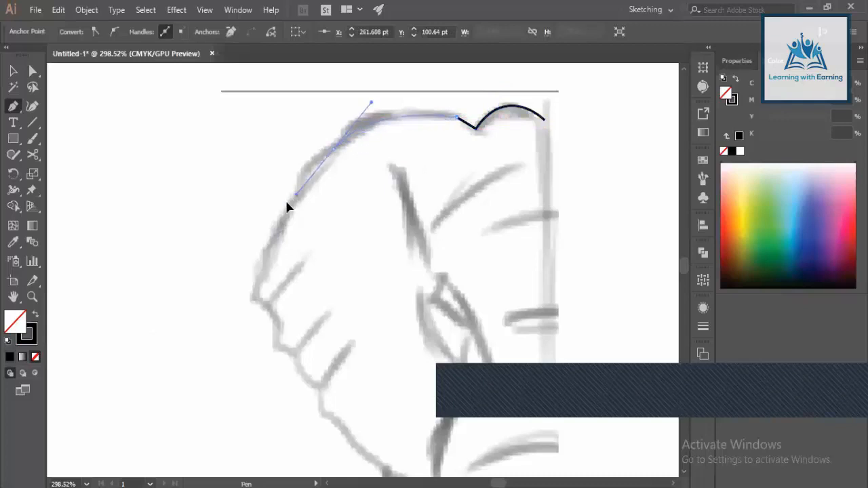
pyautogui.click(252, 298)
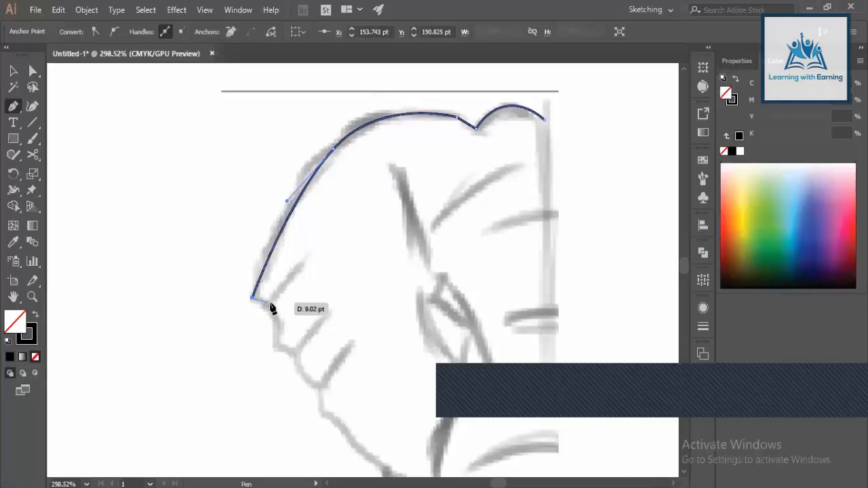
# Step: Trace the jagged outer edge of the ear with short straight segments below its outermost point
pyautogui.click(269, 306)
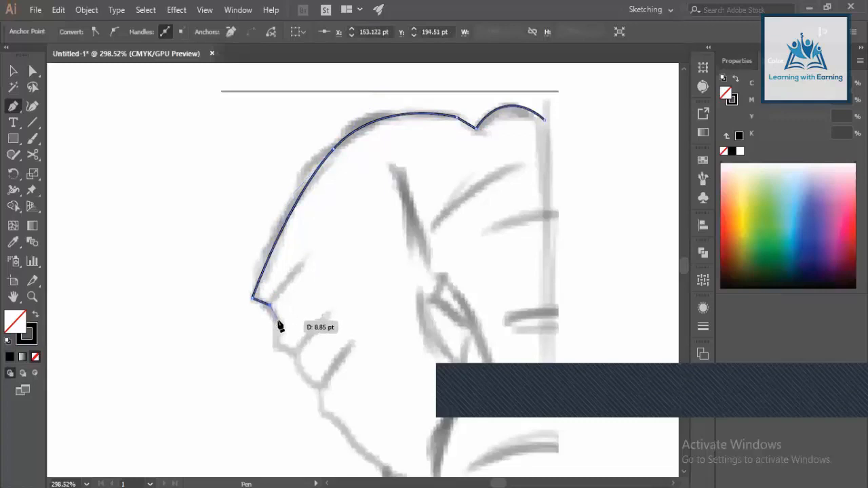
pyautogui.click(277, 320)
pyautogui.click(275, 345)
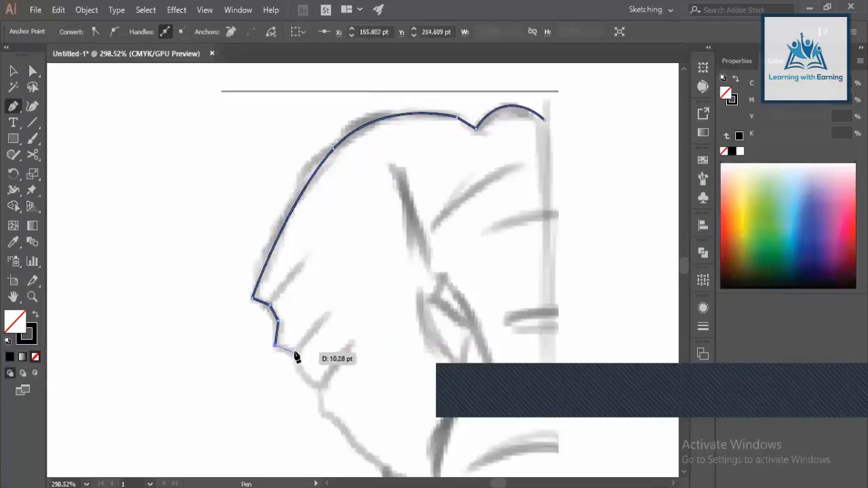
pyautogui.click(294, 351)
pyautogui.scroll(-3, 305, 341)
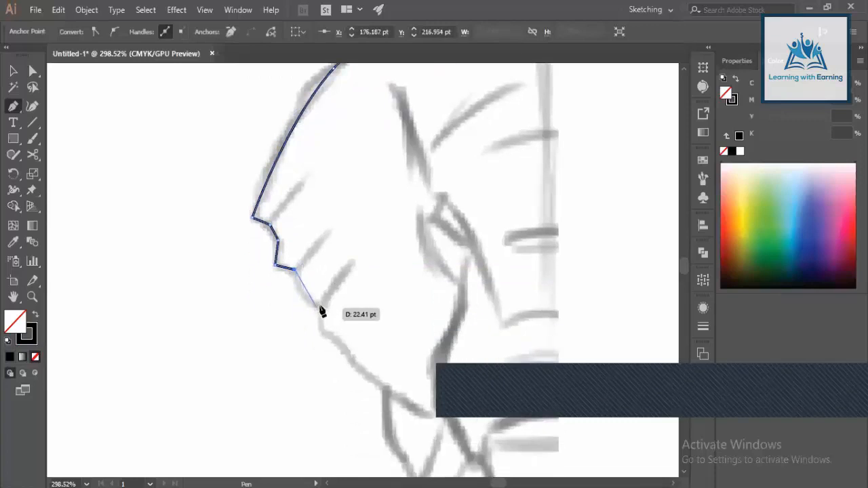
pyautogui.click(302, 295)
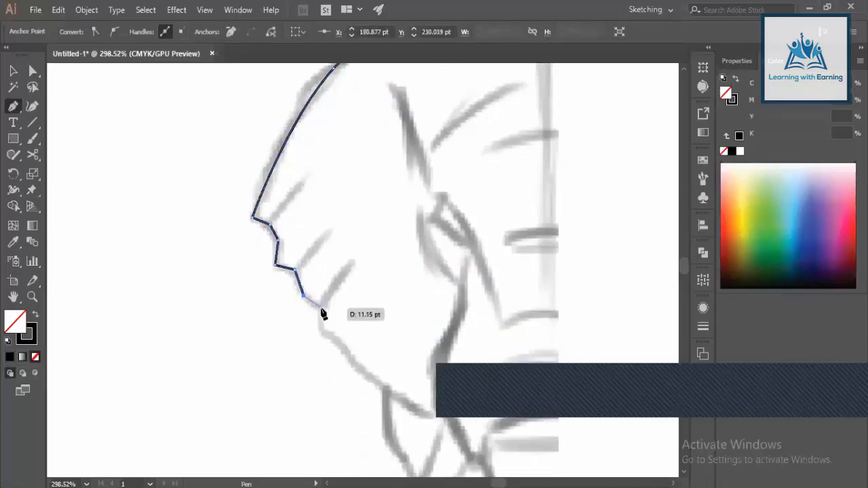
pyautogui.click(320, 305)
pyautogui.click(320, 334)
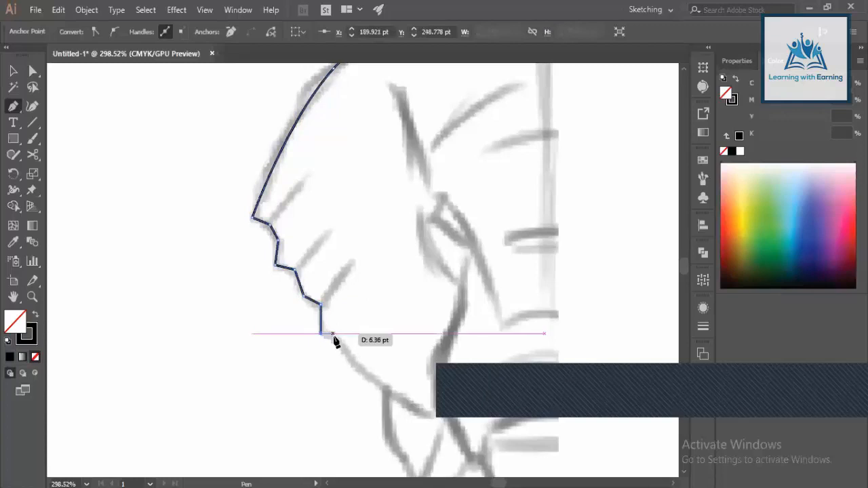
# Step: Trace the smooth lower edge of the ear with curved segments to its lowest tip
pyautogui.moveTo(356, 365); pyautogui.dragTo(364, 386)
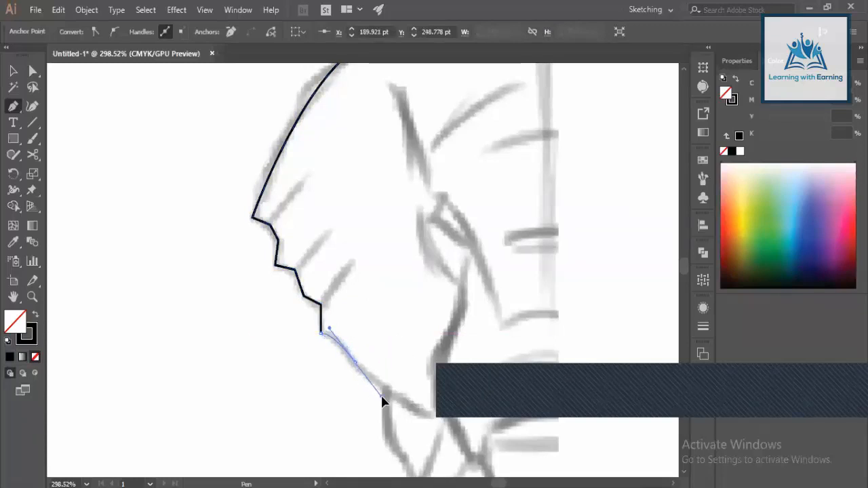
pyautogui.click(379, 393)
pyautogui.click(432, 413)
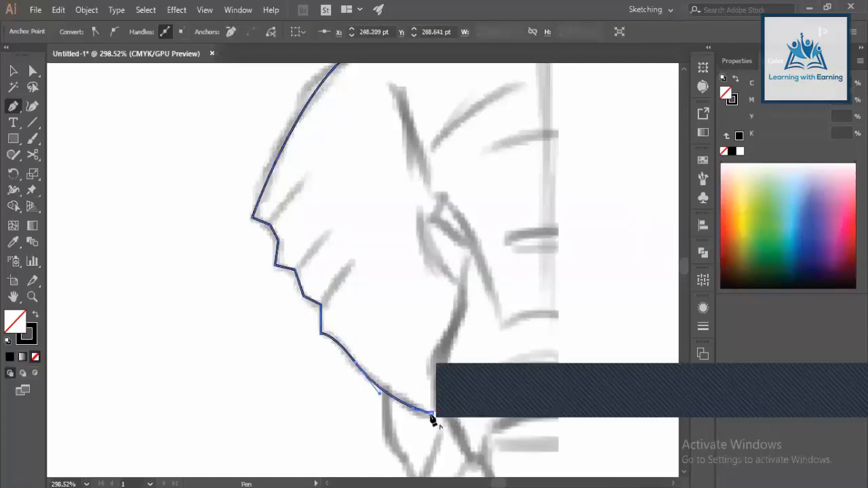
# Step: Trace the inner edge of the ear with curves from its lowest tip up to beside the eye
pyautogui.hscroll(3, 262, 386)
pyautogui.hscroll(2, 262, 387)
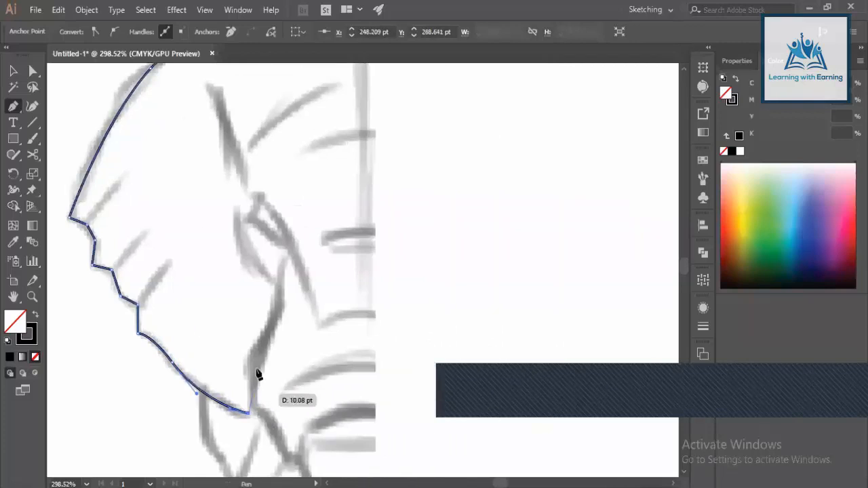
pyautogui.moveTo(264, 337); pyautogui.dragTo(292, 303)
pyautogui.click(264, 337)
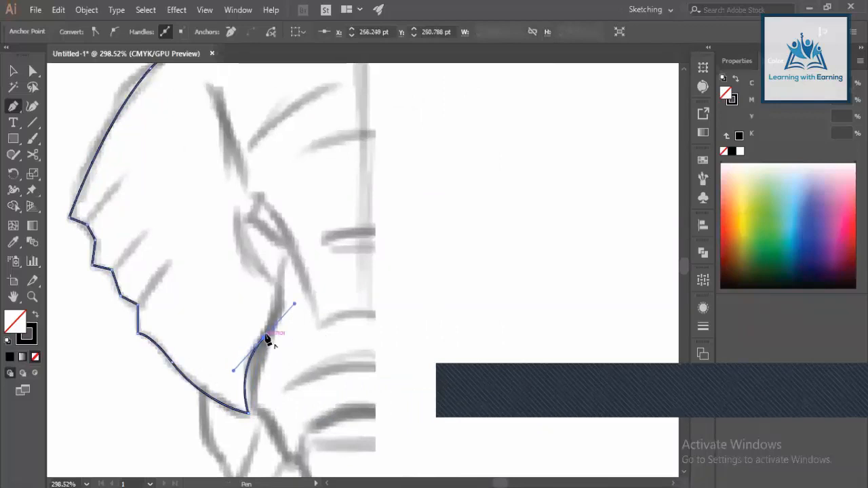
pyautogui.click(280, 267)
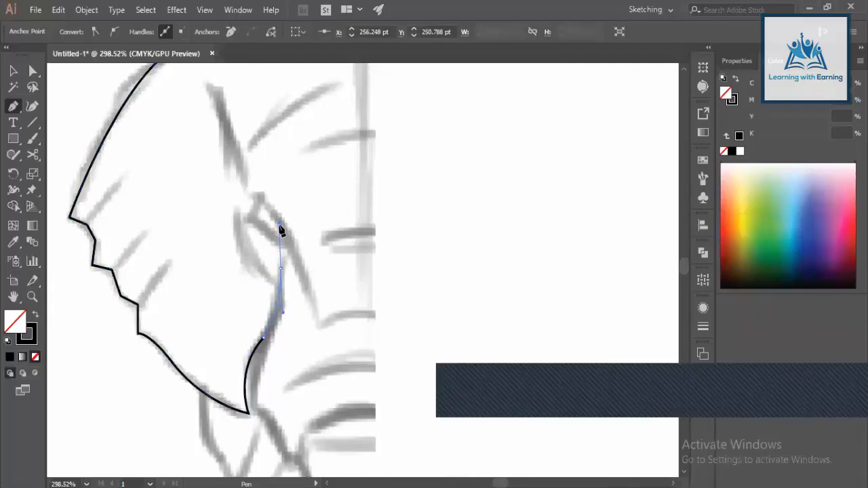
pyautogui.click(279, 224)
# Step: Draw a separate curved path from the ear's lower edge down to the outer side of the tusk
pyautogui.press('z')
pyautogui.moveTo(311, 299); pyautogui.dragTo(216, 311)
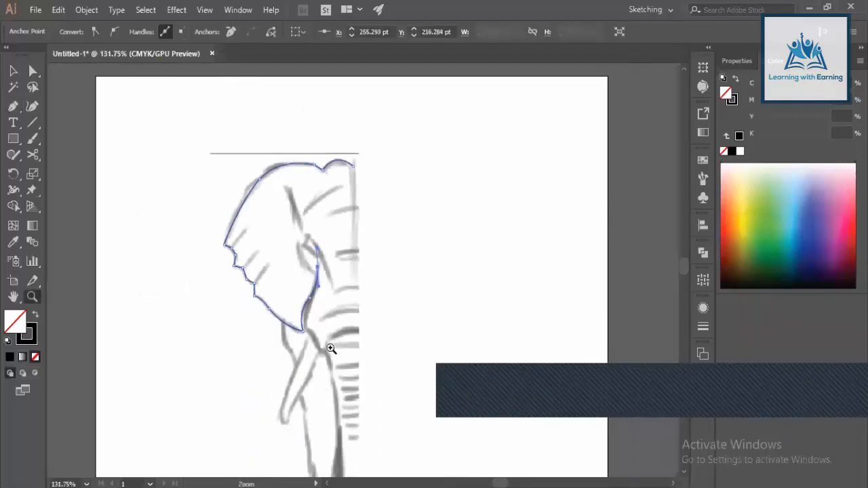
pyautogui.moveTo(270, 339); pyautogui.dragTo(388, 453)
pyautogui.scroll(-2, 314, 235)
pyautogui.moveTo(200, 190); pyautogui.dragTo(302, 226)
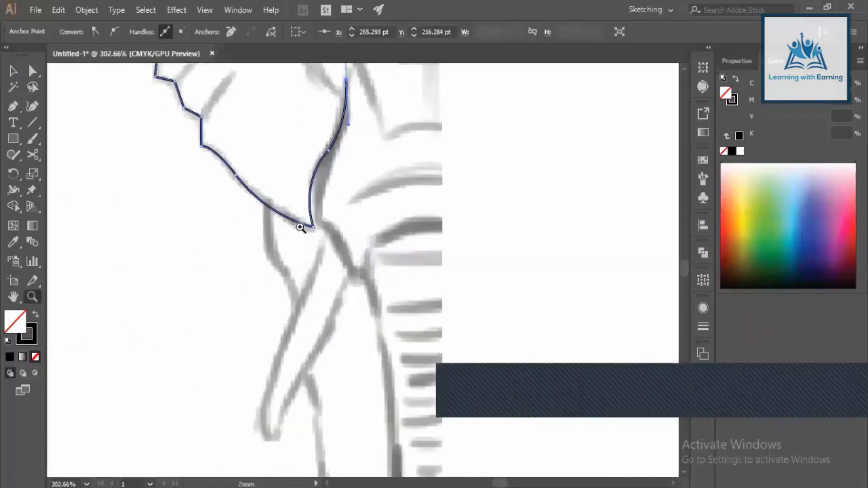
pyautogui.scroll(-2, 303, 225)
pyautogui.press('p')
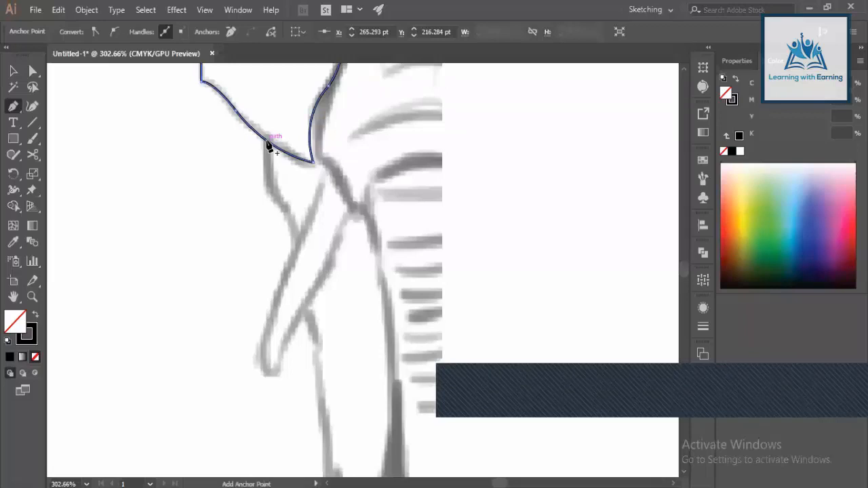
pyautogui.click(268, 145)
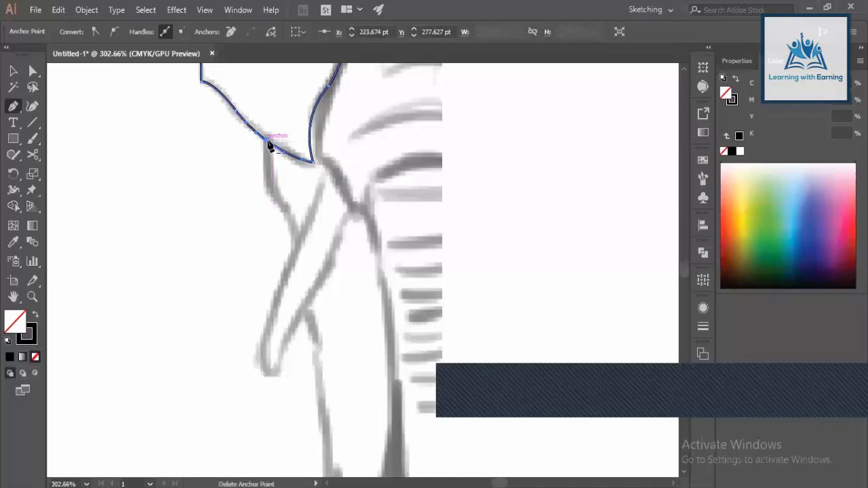
pyautogui.hotkey('ctrl', 'z')
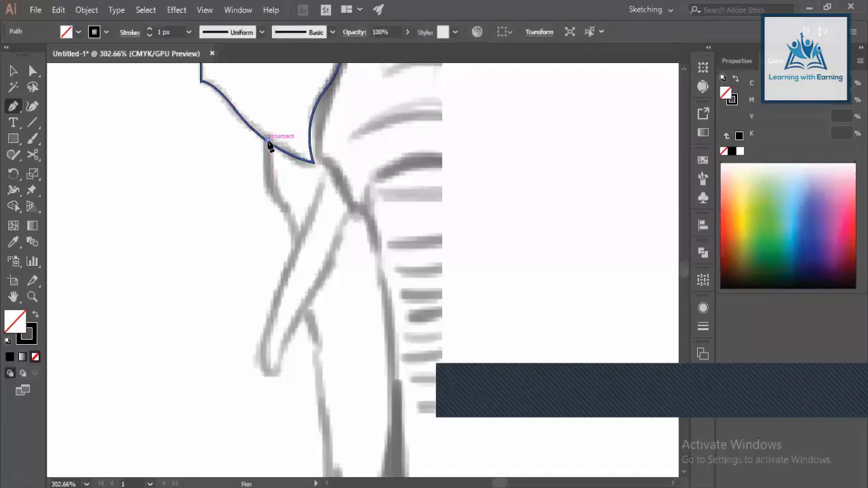
pyautogui.click(268, 142)
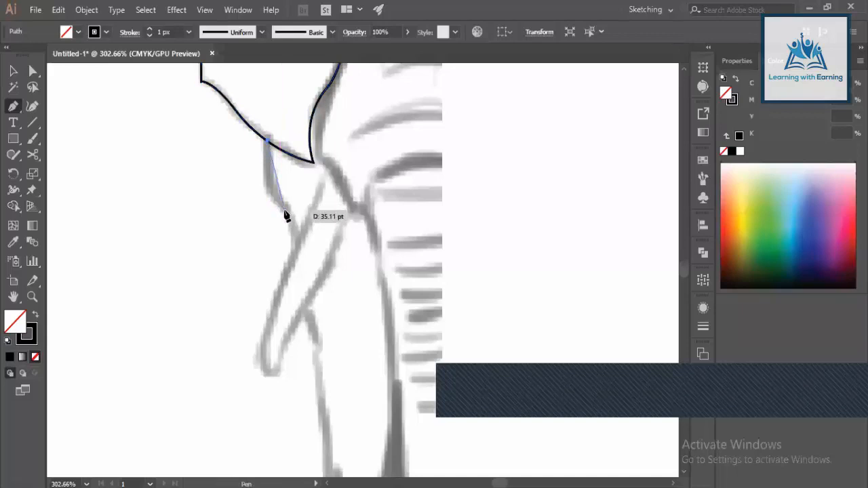
pyautogui.moveTo(285, 209); pyautogui.dragTo(299, 224)
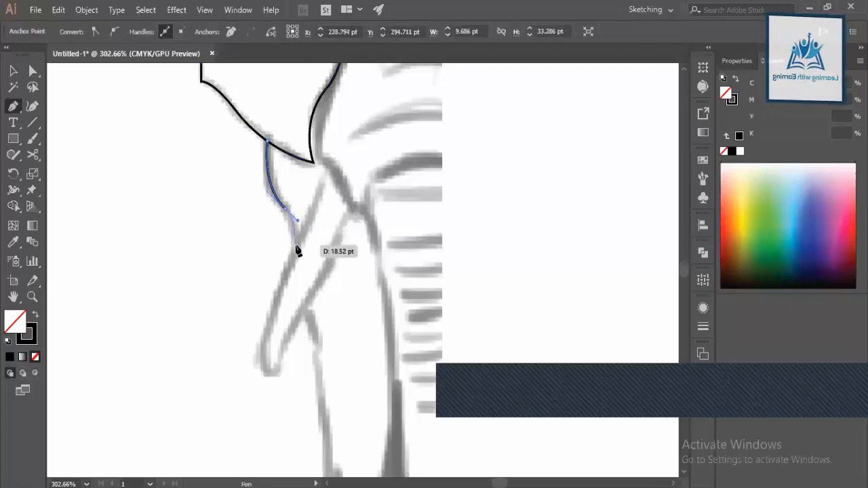
pyautogui.click(296, 246)
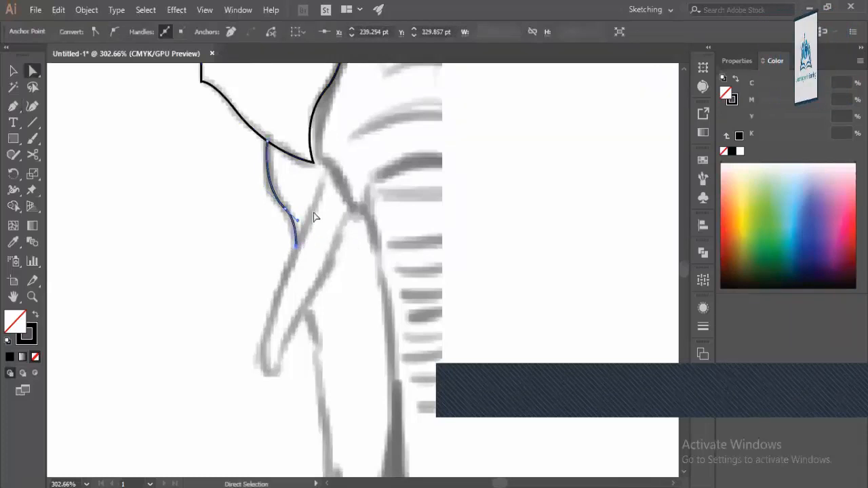
# Step: Trace the outer edge of the tusk from its base near the ear down to a curved tip
pyautogui.click(326, 175)
pyautogui.scroll(-3, 327, 180)
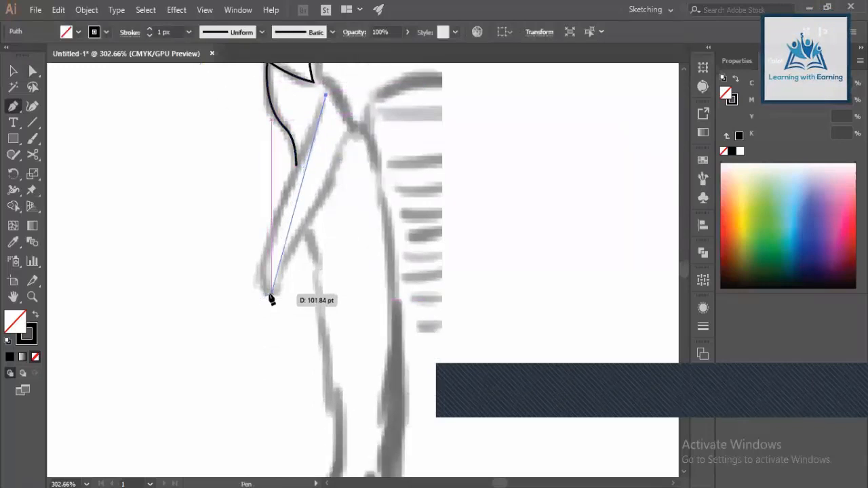
pyautogui.moveTo(270, 292)
pyautogui.mouseDown()
pyautogui.moveTo(300, 310)
pyautogui.moveTo(278, 293)
pyautogui.moveTo(291, 253)
pyautogui.moveTo(300, 312)
pyautogui.moveTo(284, 296)
pyautogui.mouseUp()
pyautogui.moveTo(295, 238); pyautogui.dragTo(307, 229)
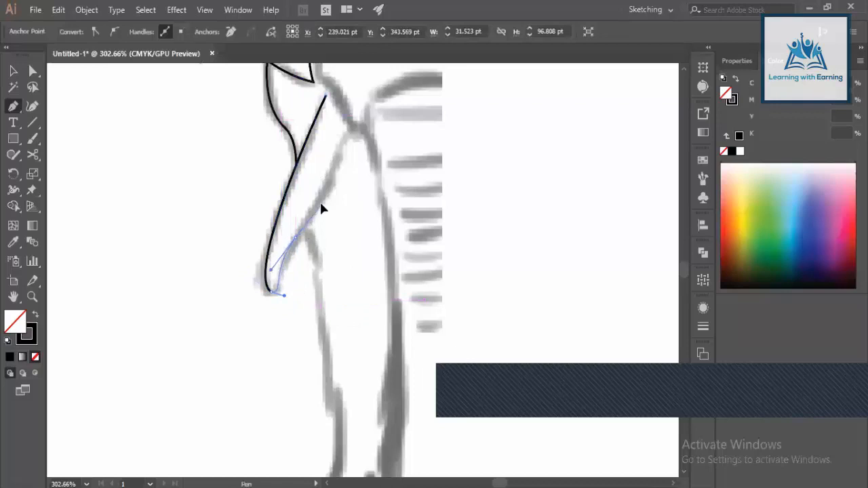
pyautogui.moveTo(327, 196); pyautogui.dragTo(386, 102)
pyautogui.hotkey('ctrl', 'z')
pyautogui.hotkey('ctrl', 'z')
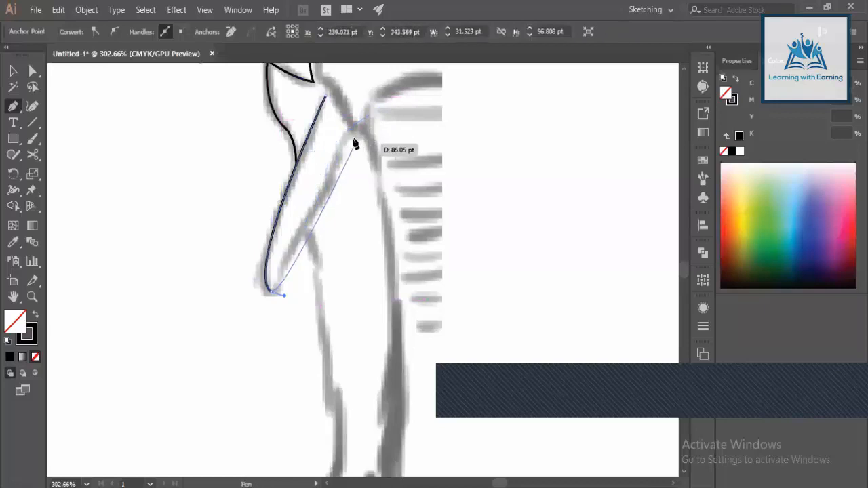
# Step: Trace the tusk's inner edge from the tip up to its base and round off the pointed tip
pyautogui.moveTo(352, 128); pyautogui.dragTo(375, 110)
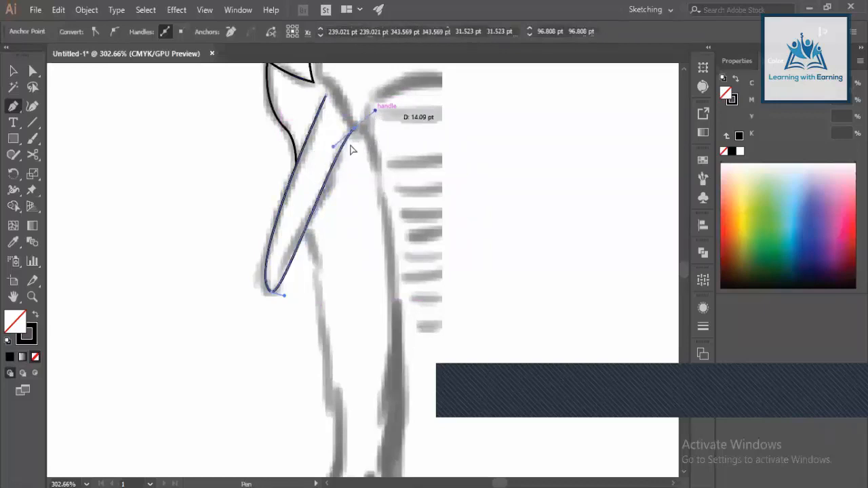
pyautogui.press('a')
pyautogui.moveTo(280, 284); pyautogui.dragTo(394, 354)
pyautogui.click(272, 291)
pyautogui.hotkey('ctrl', 'z')
pyautogui.press('z')
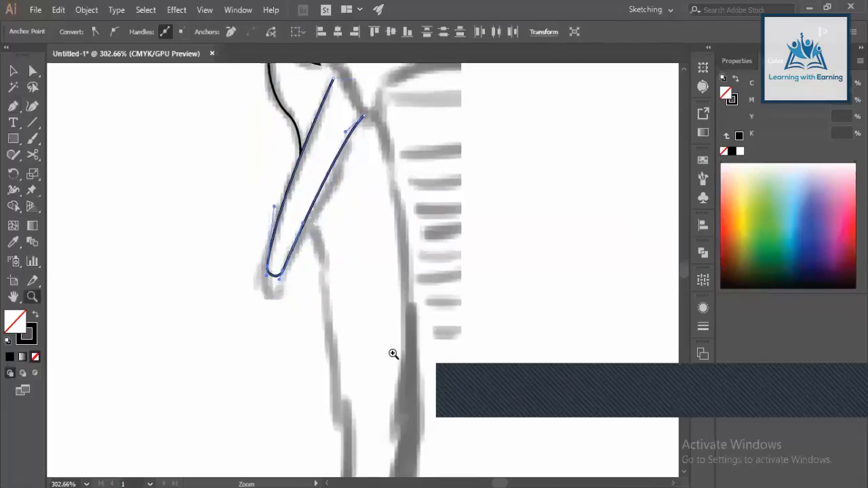
# Step: Pull the tusk's rounded tip down so it follows the end of the sketched tusk
pyautogui.moveTo(252, 263); pyautogui.dragTo(330, 327)
pyautogui.press('a')
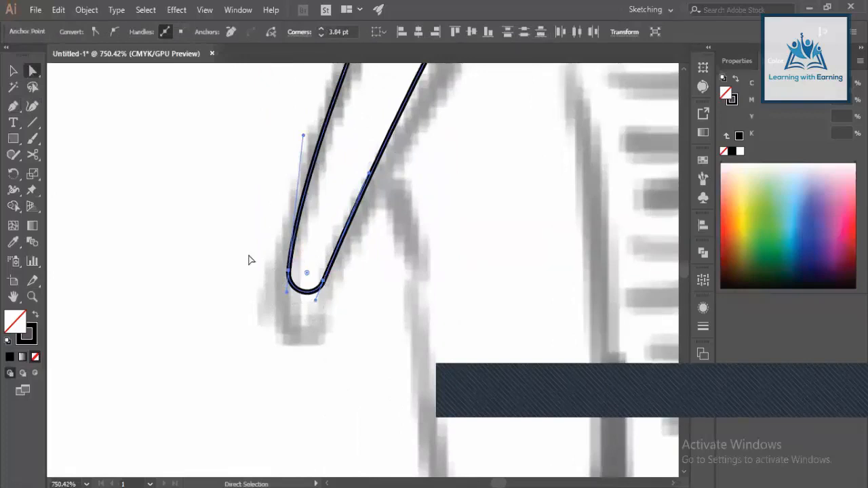
pyautogui.moveTo(323, 280); pyautogui.dragTo(315, 320)
pyautogui.press('z')
pyautogui.moveTo(280, 255)
pyautogui.mouseDown()
pyautogui.moveTo(207, 301)
pyautogui.moveTo(212, 340)
pyautogui.moveTo(198, 344)
pyautogui.mouseUp()
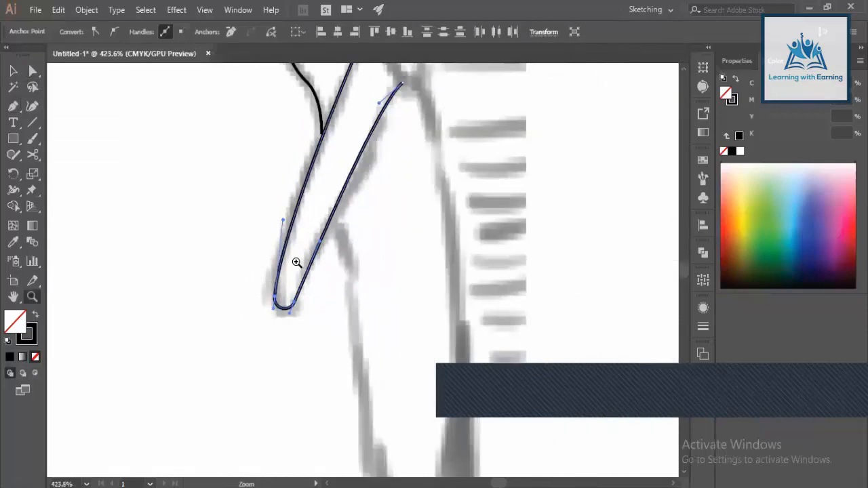
pyautogui.press('v')
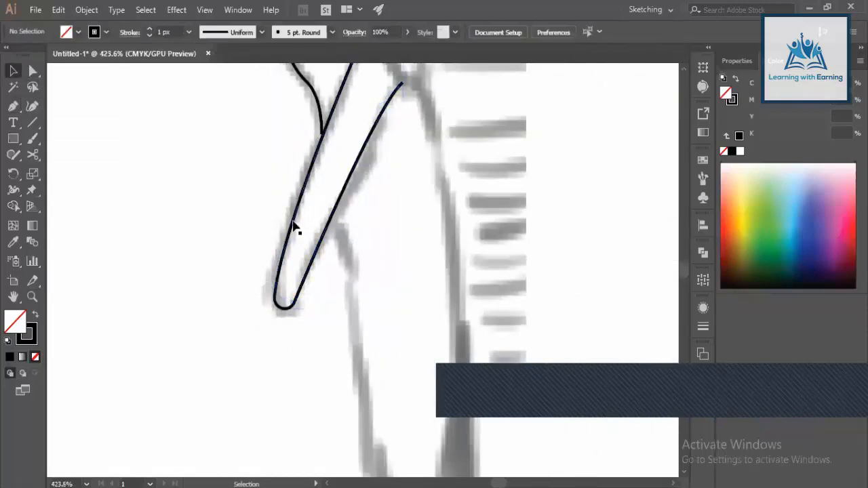
pyautogui.moveTo(295, 229); pyautogui.dragTo(288, 273)
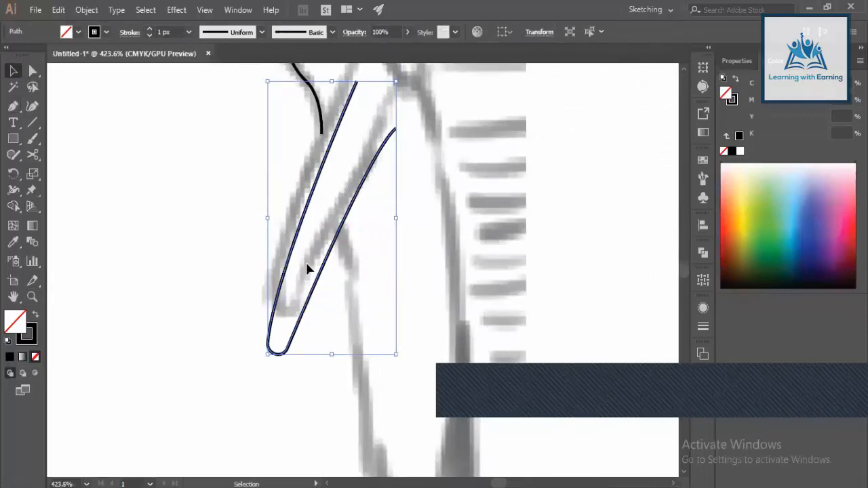
pyautogui.hotkey('ctrl', 'z')
# Step: Move the lower endpoint of the curved path below the ear onto the tusk's outer edge and clear the selection
pyautogui.press('z')
pyautogui.moveTo(322, 121); pyautogui.dragTo(507, 289)
pyautogui.press('a')
pyautogui.moveTo(264, 147); pyautogui.dragTo(269, 163)
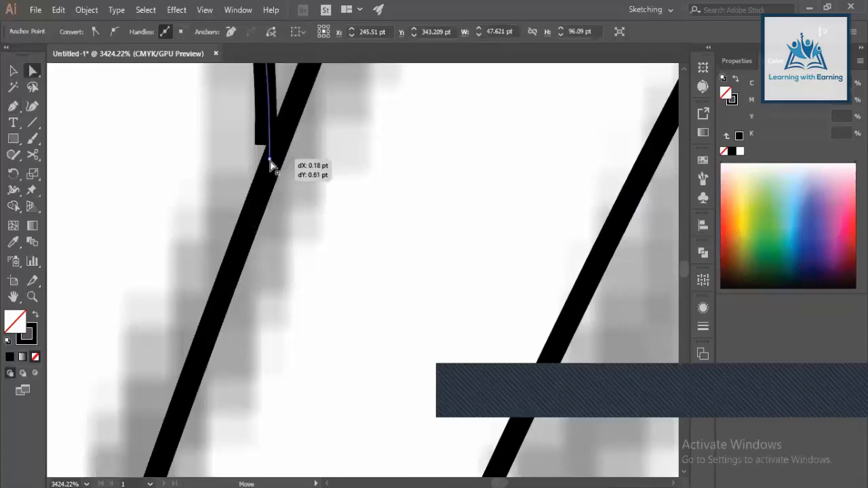
pyautogui.press('z')
pyautogui.moveTo(329, 180); pyautogui.dragTo(170, 289)
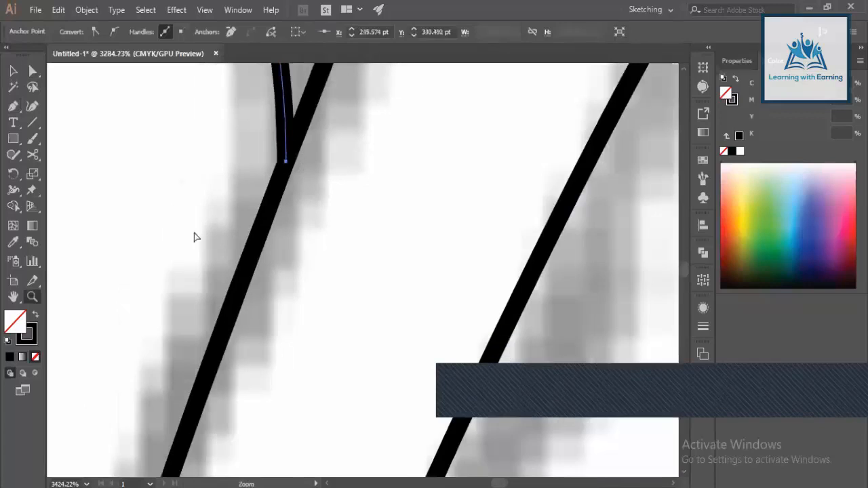
pyautogui.moveTo(282, 211); pyautogui.dragTo(189, 215)
pyautogui.keyDown('ctrl'); pyautogui.click(331, 309); pyautogui.keyUp('ctrl')
# Step: Continue the head outline with a curve from the ear's lowest tip to the inner end of the tusk's base
pyautogui.moveTo(313, 294); pyautogui.dragTo(277, 306)
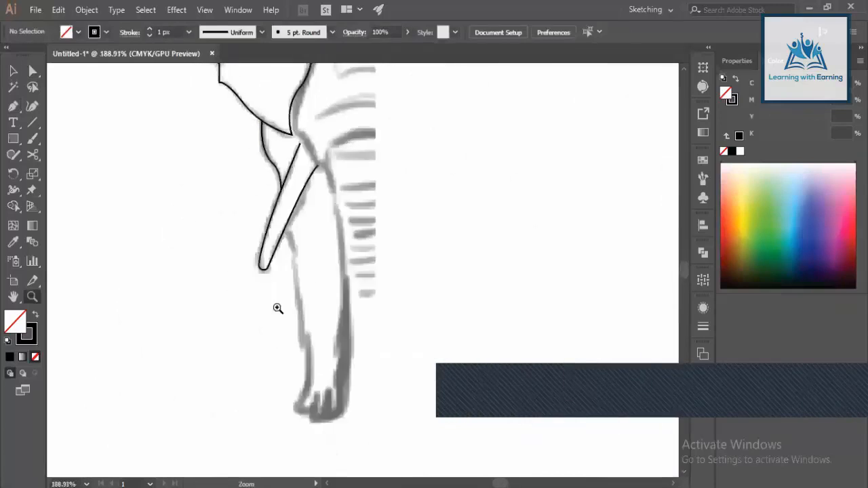
pyautogui.moveTo(297, 351); pyautogui.dragTo(287, 314)
pyautogui.press('p')
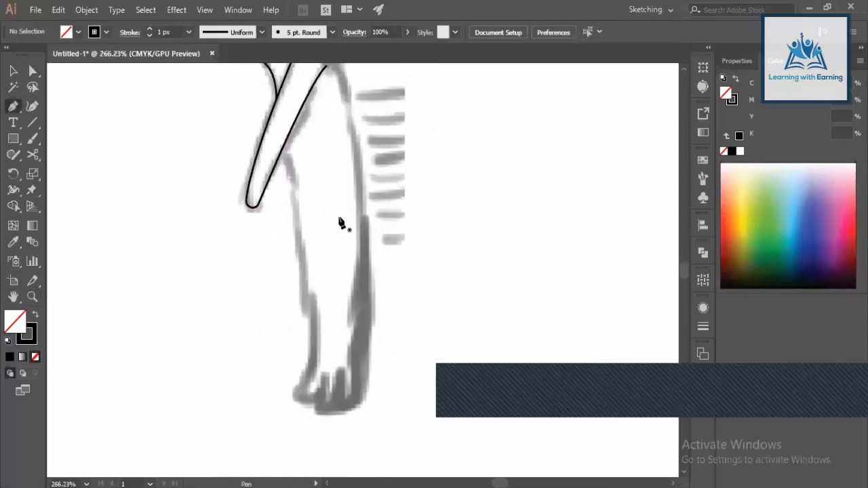
pyautogui.scroll(1, 342, 227)
pyautogui.scroll(2, 314, 105)
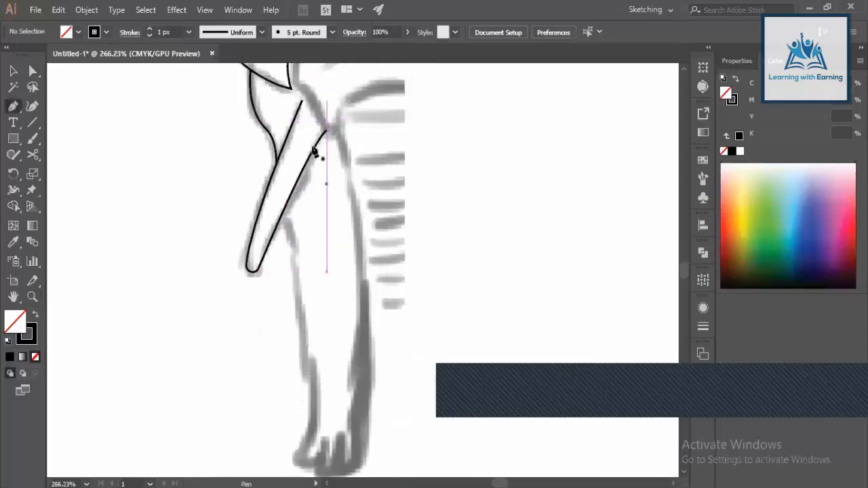
pyautogui.click(291, 122)
pyautogui.moveTo(327, 162)
pyautogui.mouseDown()
pyautogui.moveTo(326, 181)
pyautogui.moveTo(342, 202)
pyautogui.moveTo(329, 171)
pyautogui.moveTo(334, 212)
pyautogui.mouseUp()
pyautogui.hotkey('ctrl', 'z')
pyautogui.click(327, 168)
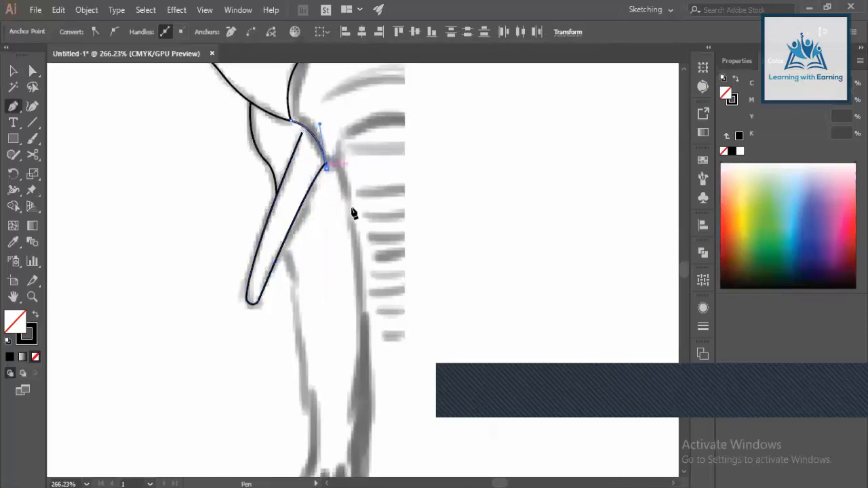
# Step: Trace the outer edge of the trunk with long curves from the tusk's base down to foot level
pyautogui.scroll(-1, 353, 215)
pyautogui.moveTo(353, 215); pyautogui.dragTo(357, 280)
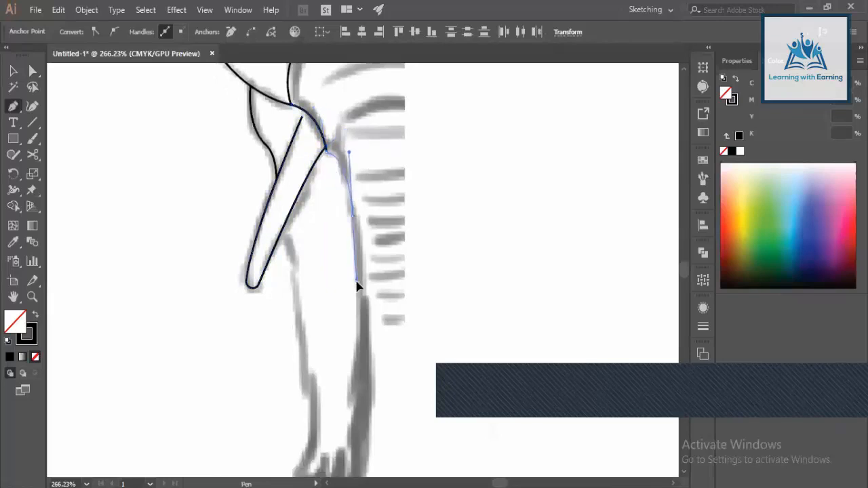
pyautogui.scroll(-6, 356, 302)
pyautogui.moveTo(357, 336); pyautogui.dragTo(316, 446)
pyautogui.scroll(-2, 352, 347)
pyautogui.hotkey('ctrl', 'z')
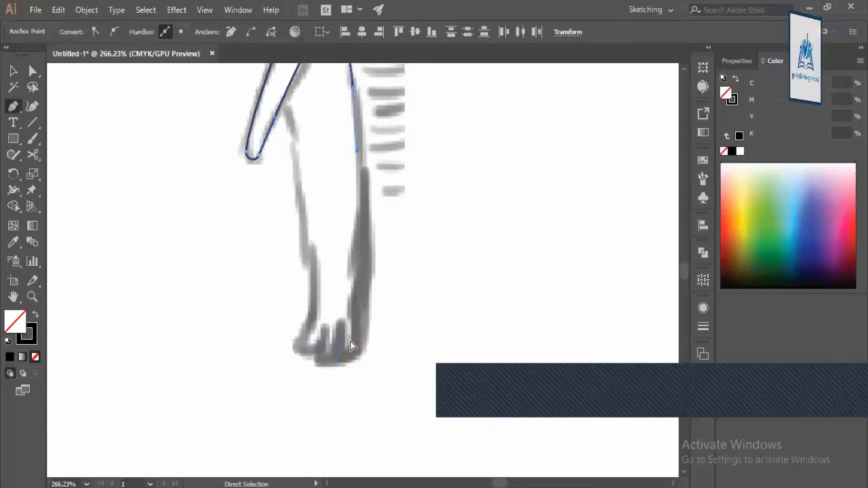
pyautogui.moveTo(360, 339); pyautogui.dragTo(348, 404)
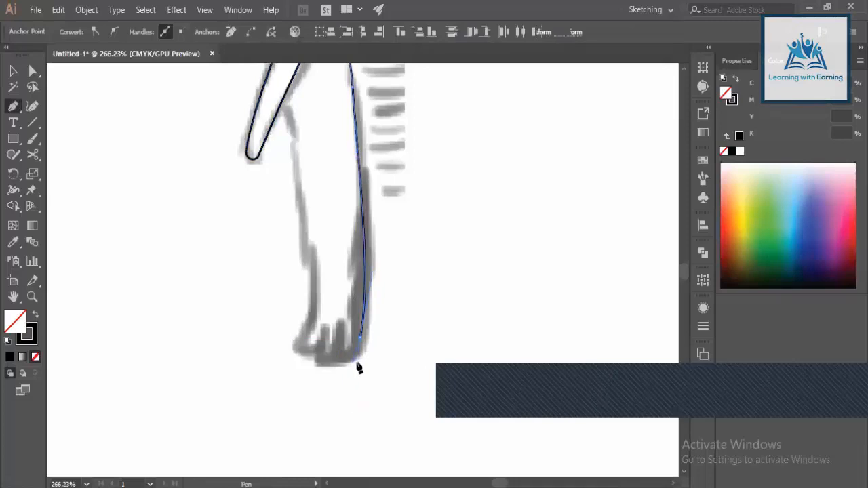
# Step: Curve the trunk's lower end to the centre line and join it to the top of the head with a straight segment
pyautogui.moveTo(359, 358); pyautogui.dragTo(405, 360)
pyautogui.press('z')
pyautogui.moveTo(305, 362); pyautogui.dragTo(380, 296)
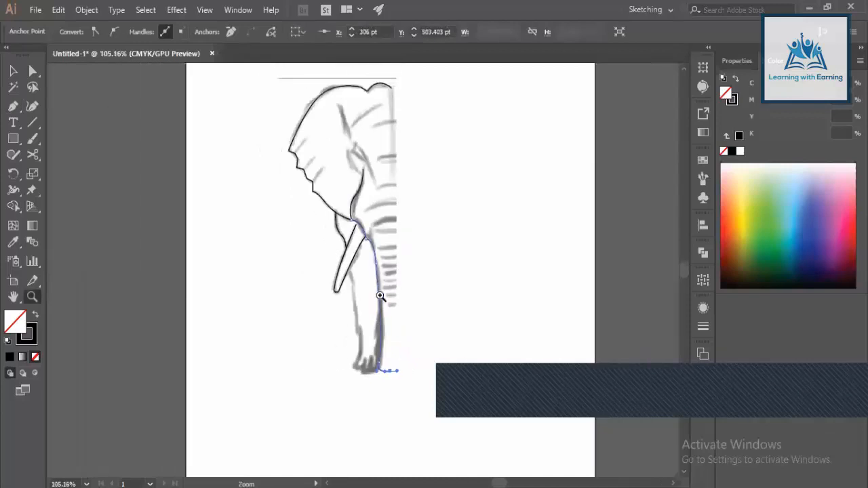
pyautogui.press('p')
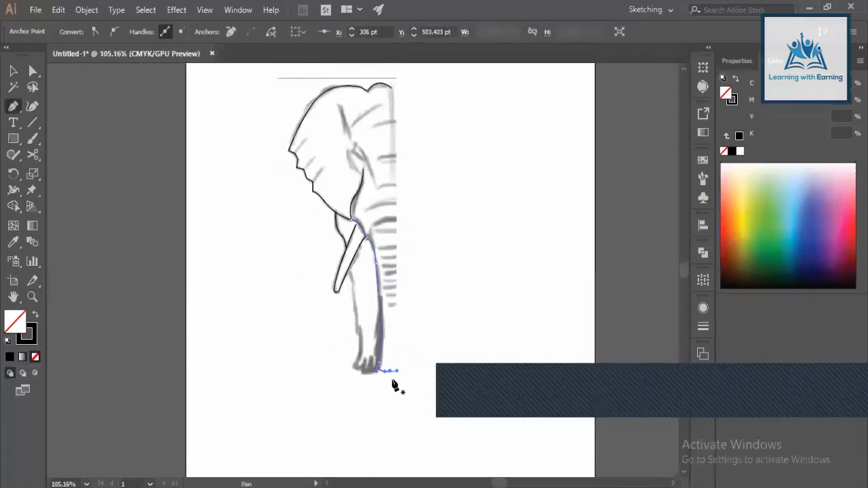
pyautogui.click(391, 371)
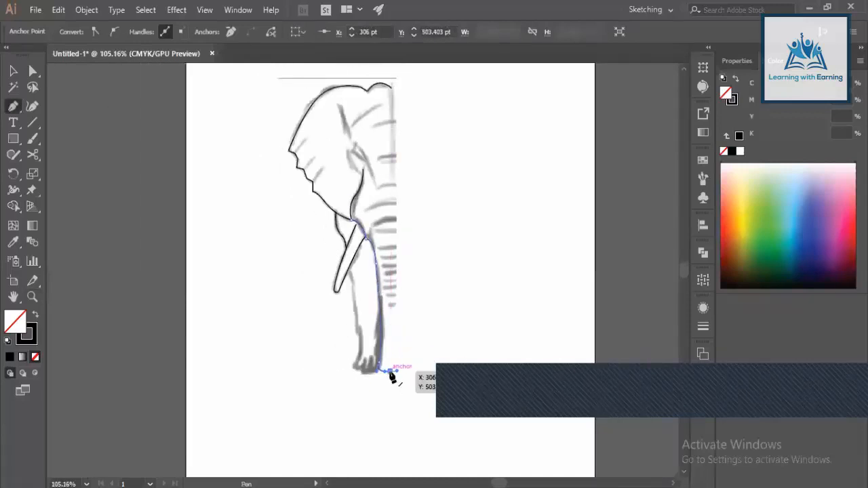
pyautogui.click(392, 90)
pyautogui.press('a')
# Step: Trace the outer edge of the leg with one curve from the tusk's inner edge down to the foot
pyautogui.scroll(4, 403, 144)
pyautogui.press('z')
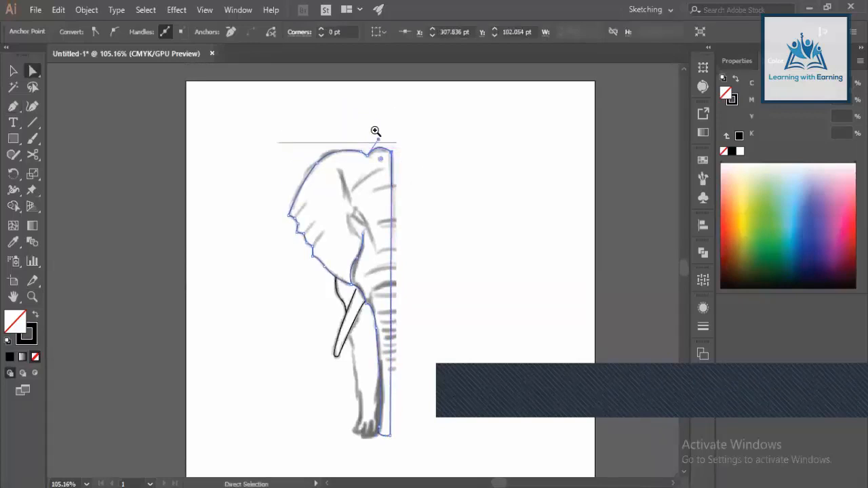
pyautogui.moveTo(377, 132); pyautogui.dragTo(440, 331)
pyautogui.moveTo(371, 288); pyautogui.dragTo(389, 234)
pyautogui.press('p')
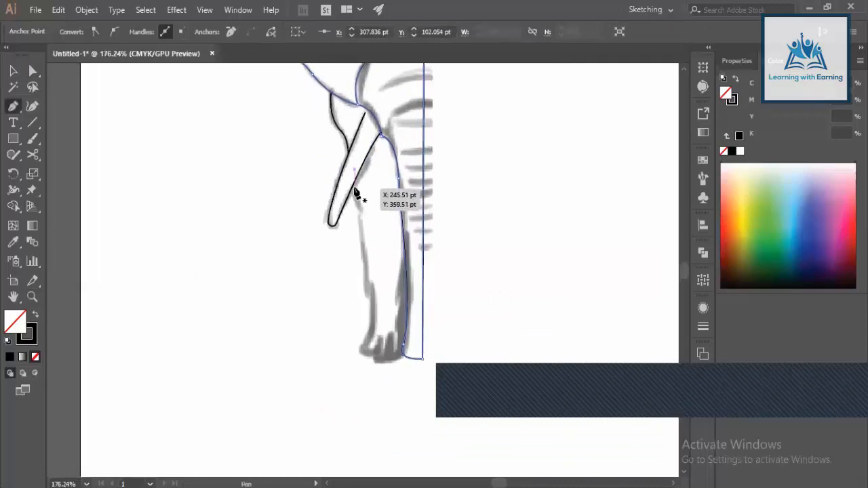
pyautogui.click(352, 187)
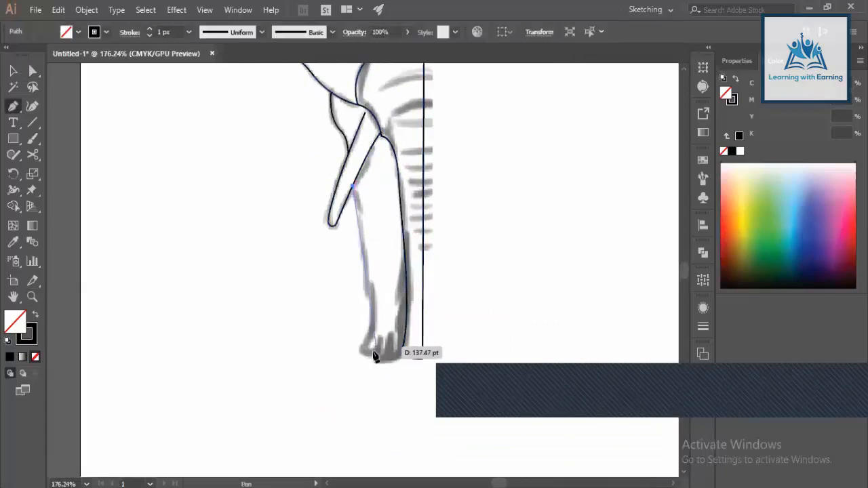
pyautogui.moveTo(364, 349); pyautogui.dragTo(350, 418)
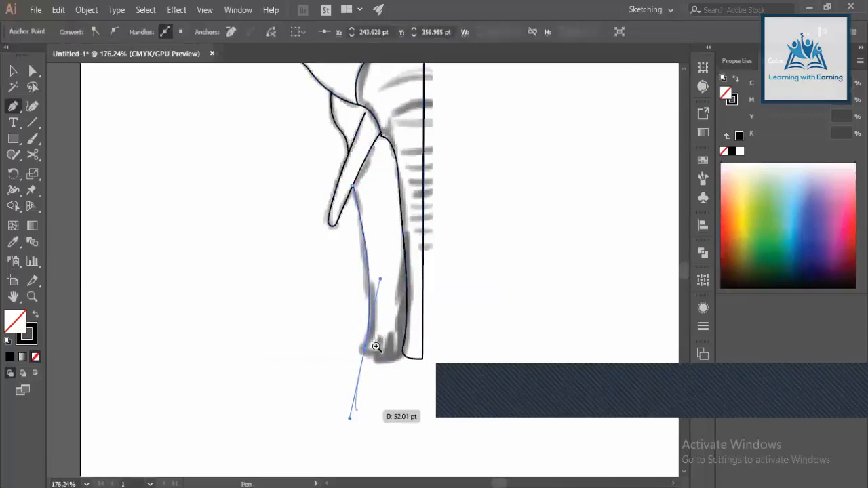
# Step: Draw the foot's straight base with intermediate anchor points, curve the leg's inner edge up to the trunk outline, and deselect
pyautogui.press('z')
pyautogui.moveTo(392, 336); pyautogui.dragTo(434, 352)
pyautogui.moveTo(406, 344); pyautogui.dragTo(439, 346)
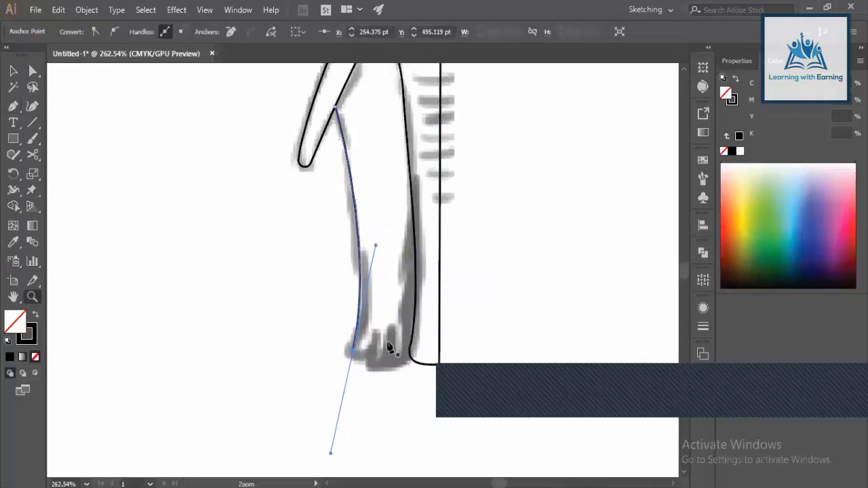
pyautogui.press('p')
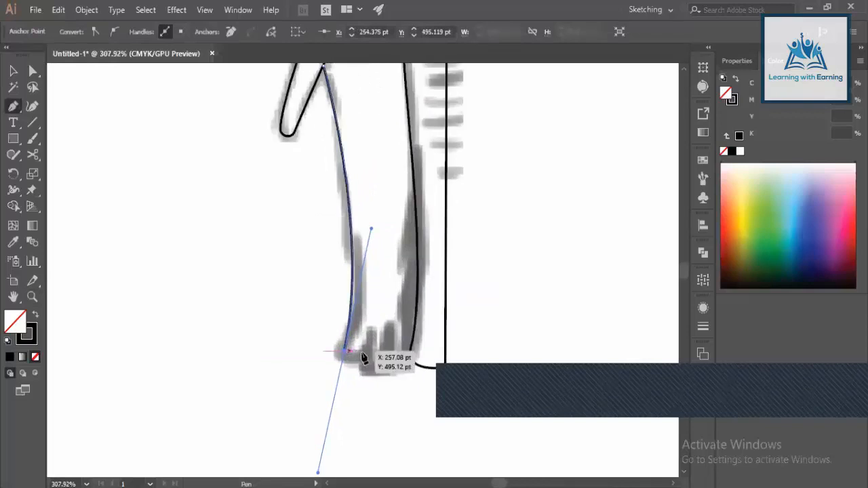
pyautogui.click(373, 353)
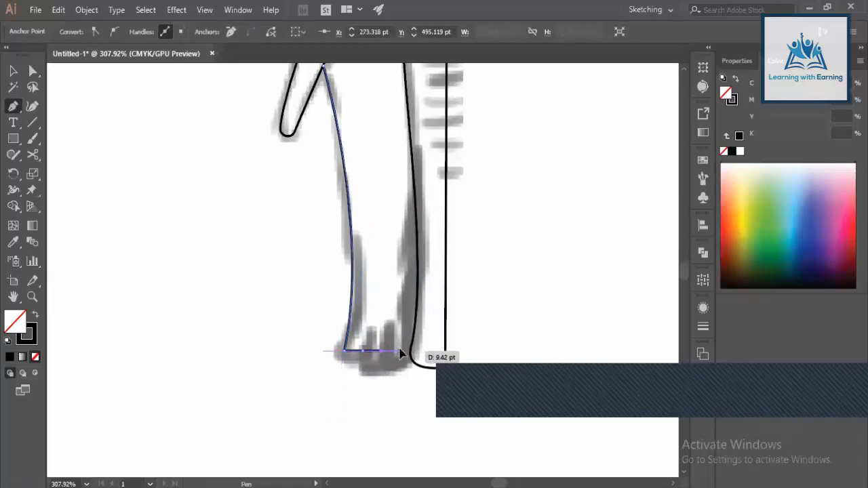
pyautogui.click(400, 351)
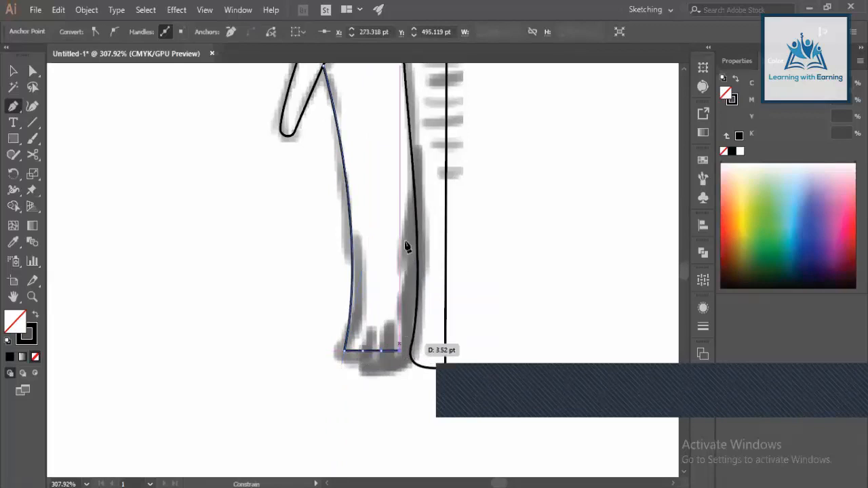
pyautogui.click(413, 194)
pyautogui.press('z')
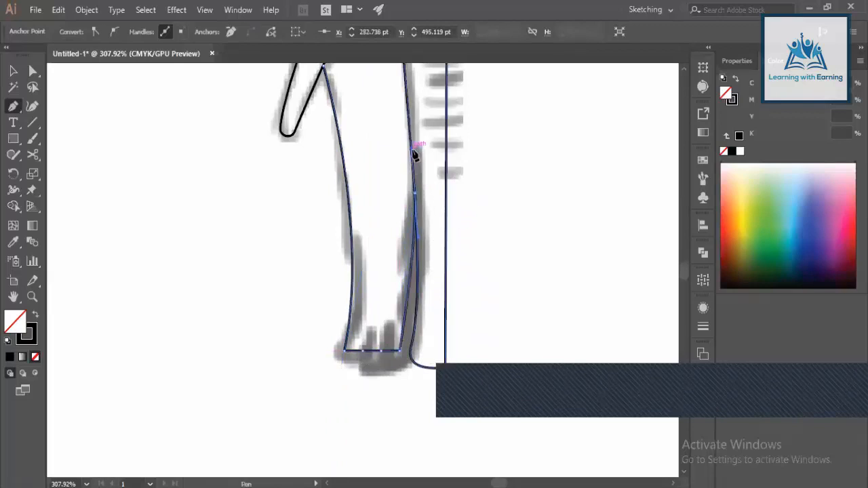
pyautogui.moveTo(306, 335); pyautogui.dragTo(218, 323)
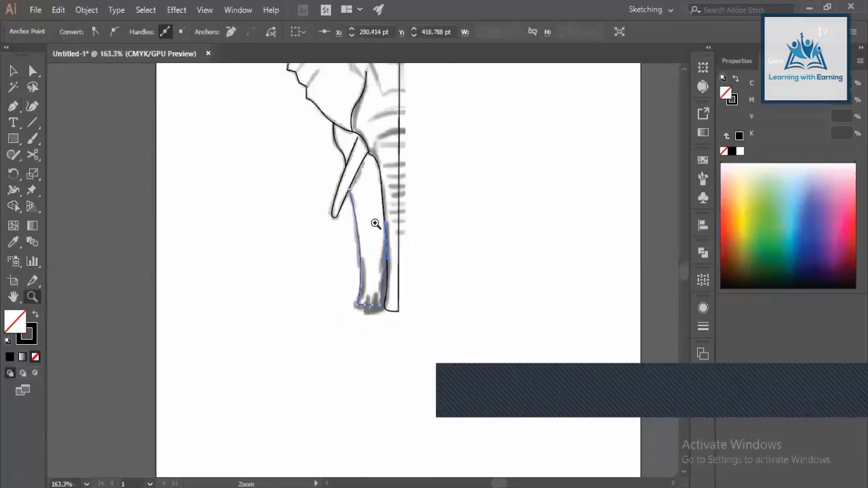
pyautogui.hotkey('ctrl', 'shift', 'a')
# Step: Bend the lower part of the leg's inner edge into a smoother curve with the Anchor Point tool
pyautogui.moveTo(337, 296); pyautogui.dragTo(272, 298)
pyautogui.moveTo(337, 329); pyautogui.dragTo(337, 429)
pyautogui.moveTo(344, 278); pyautogui.dragTo(254, 265)
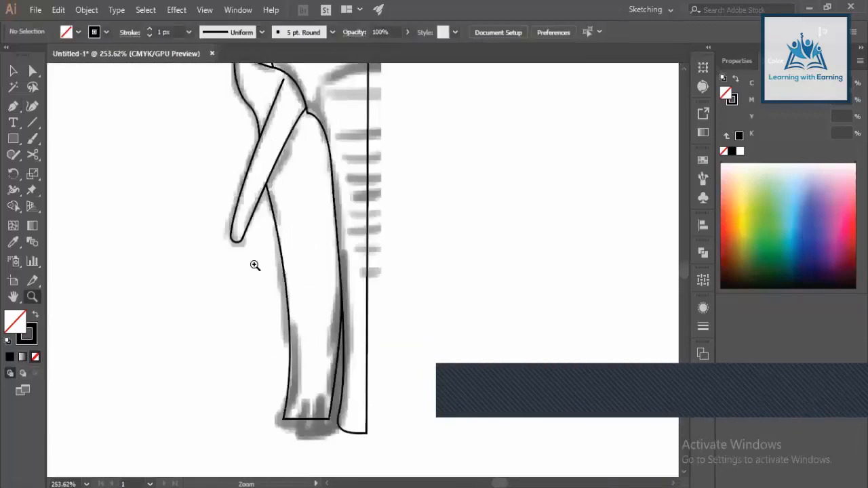
pyautogui.moveTo(336, 328)
pyautogui.mouseDown()
pyautogui.moveTo(316, 172)
pyautogui.moveTo(329, 295)
pyautogui.moveTo(393, 417)
pyautogui.moveTo(343, 367)
pyautogui.moveTo(360, 400)
pyautogui.moveTo(325, 320)
pyautogui.moveTo(325, 330)
pyautogui.mouseUp()
pyautogui.hotkey('shift', 'c')
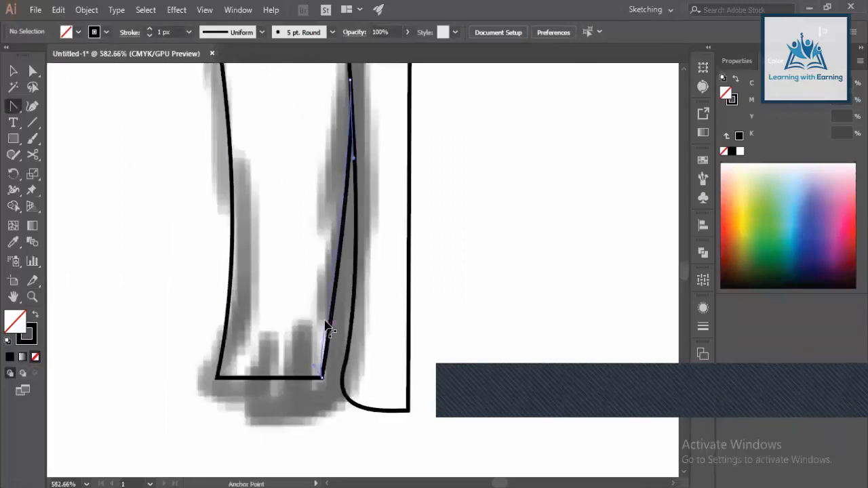
pyautogui.click(323, 374)
pyautogui.moveTo(316, 363); pyautogui.dragTo(315, 355)
pyautogui.moveTo(14, 109); pyautogui.dragTo(59, 156)
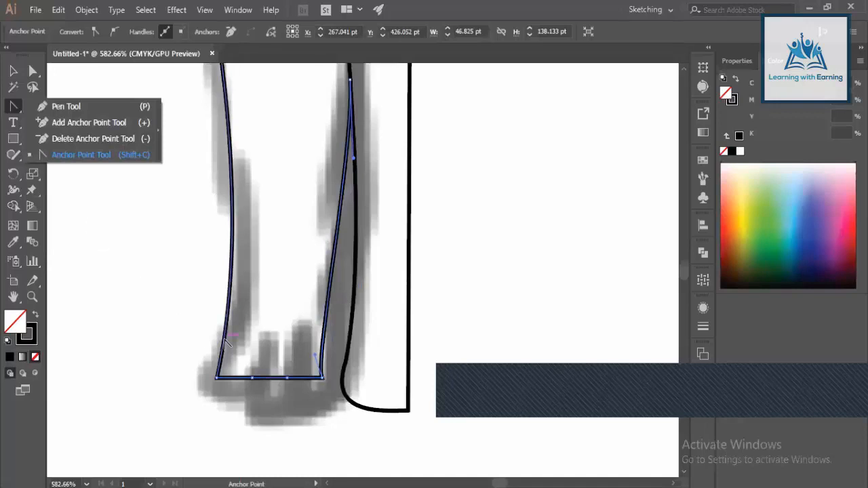
# Step: Draw a short horizontal practice line on the blank area beside the elephant and bend it into a curve with the Anchor Point tool
pyautogui.scroll(-5, 248, 384)
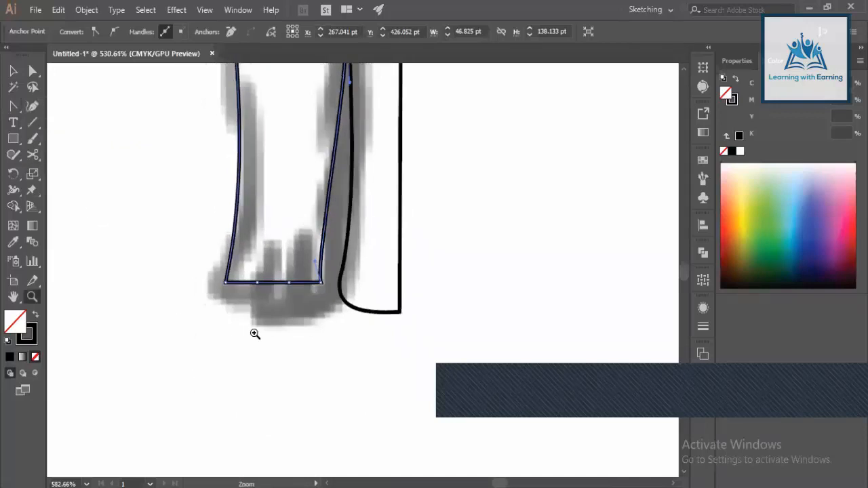
pyautogui.scroll(-4, 203, 271)
pyautogui.scroll(3, 259, 326)
pyautogui.press('p')
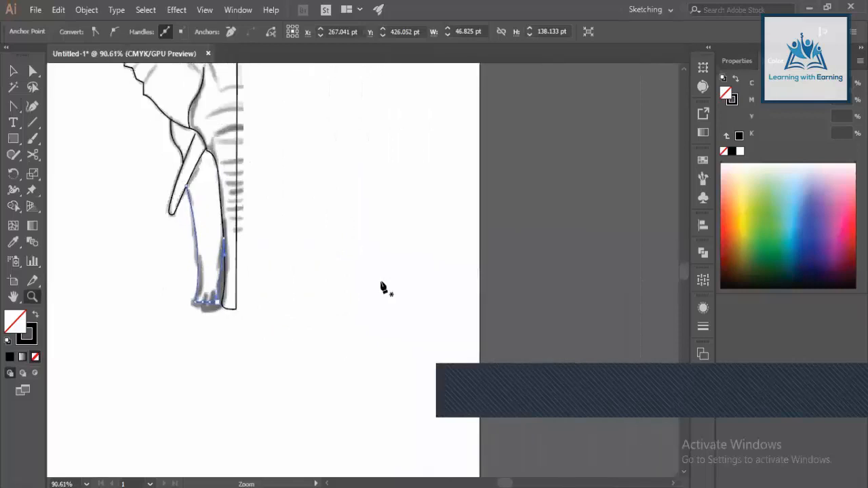
pyautogui.click(372, 192)
pyautogui.keyDown('shift'); pyautogui.click(441, 190); pyautogui.keyUp('shift')
pyautogui.scroll(3, 581, 278)
pyautogui.press('a')
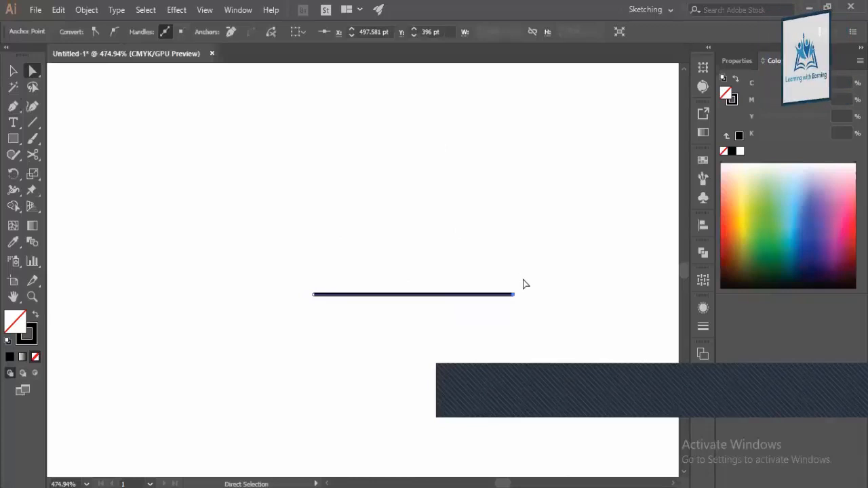
pyautogui.hotkey('shift', 'c')
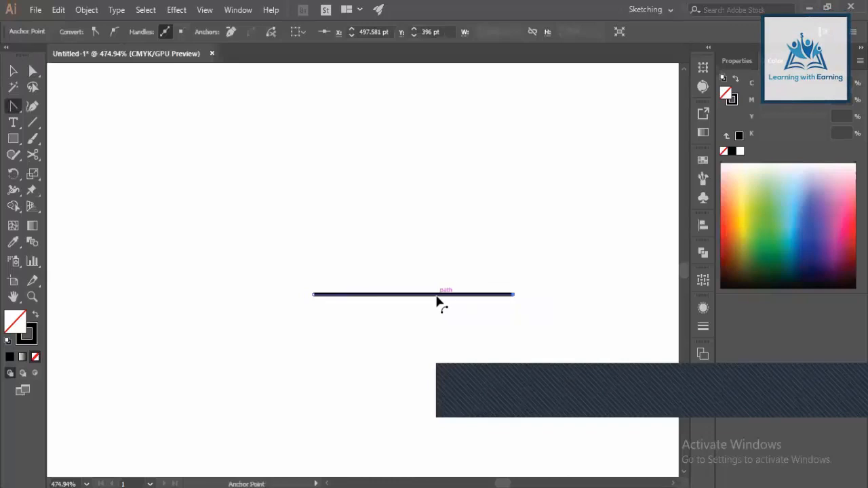
pyautogui.moveTo(437, 295); pyautogui.dragTo(369, 302)
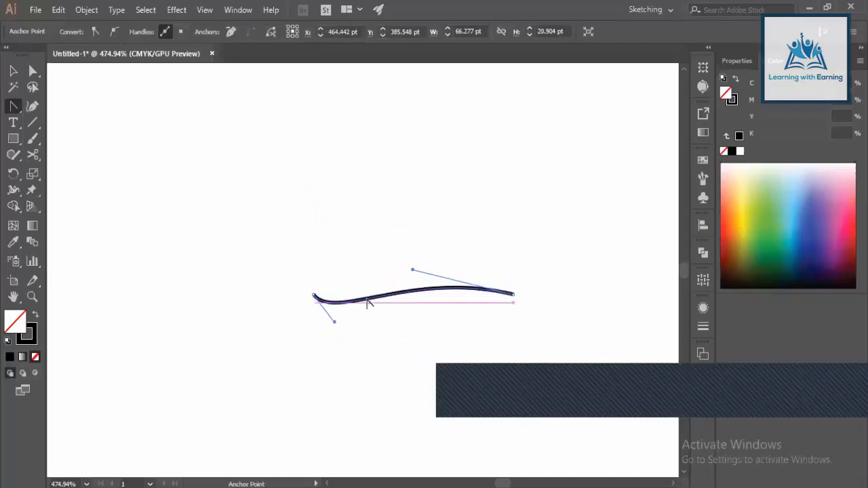
# Step: Undo the practice line's bends, try pulling direction handles out of its end anchor, and undo that curve
pyautogui.hotkey('ctrl', 'z')
pyautogui.hotkey('ctrl', 'z')
pyautogui.hotkey('ctrl', 'z')
pyautogui.hotkey('ctrl', 'z')
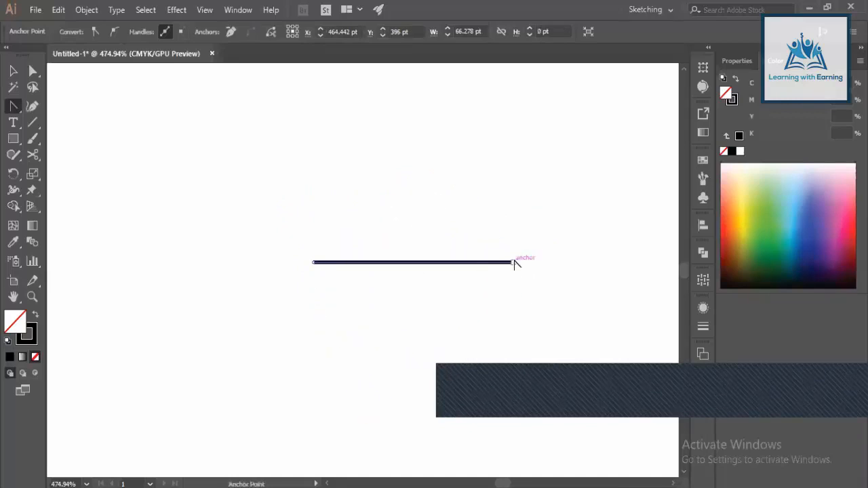
pyautogui.moveTo(514, 262); pyautogui.dragTo(591, 187)
pyautogui.moveTo(608, 320); pyautogui.dragTo(611, 313)
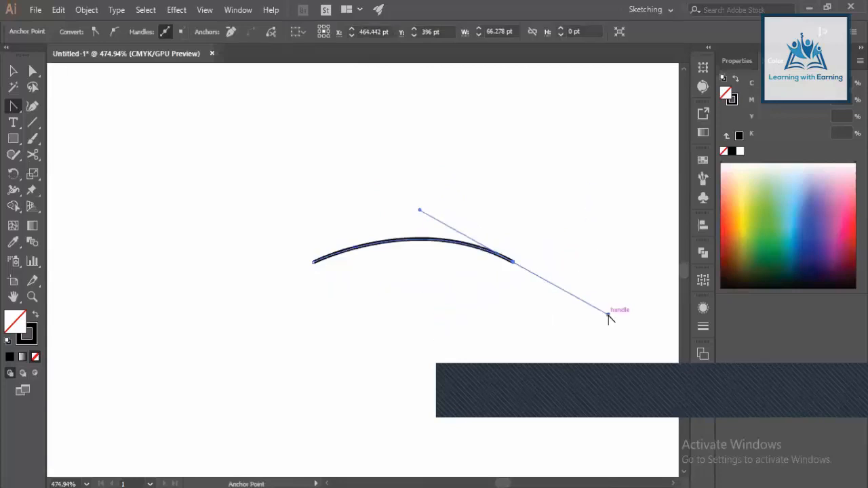
pyautogui.hotkey('ctrl', 'z')
# Step: Remove the practice line beside the elephant and deselect everything
pyautogui.press('z')
pyautogui.moveTo(542, 211); pyautogui.dragTo(84, 199)
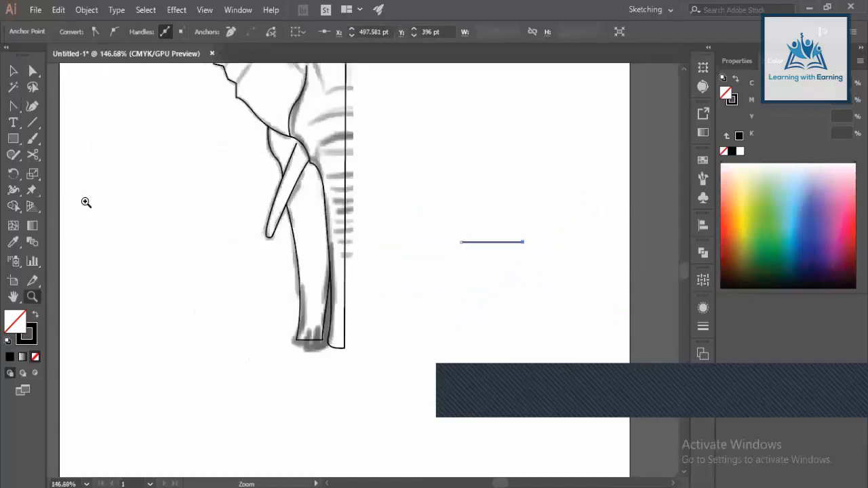
pyautogui.moveTo(14, 107); pyautogui.dragTo(28, 129)
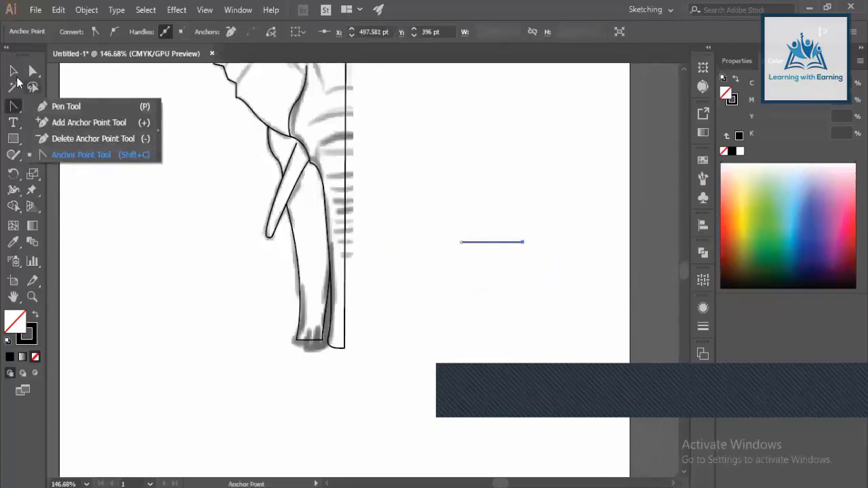
pyautogui.click(16, 72)
pyautogui.hotkey('ctrl', 'z')
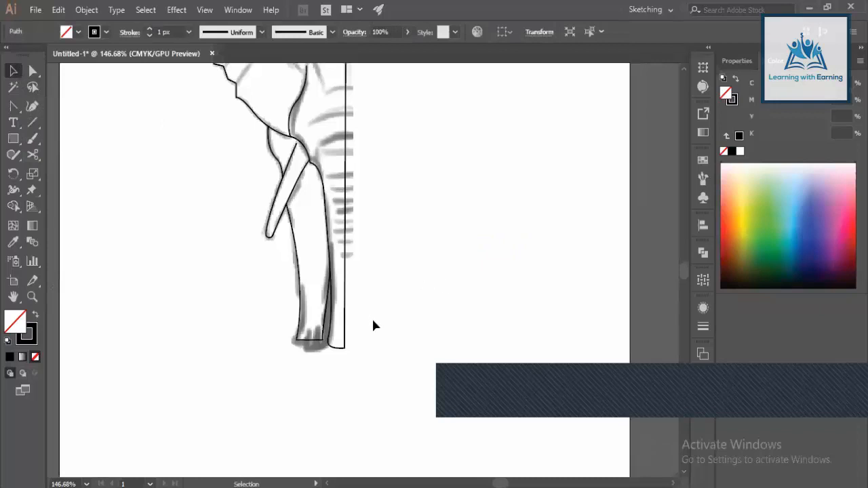
pyautogui.click(373, 325)
# Step: Start the eye outline with the Pen tool, tracing its short side with a curve from the upper corner to the lower corner
pyautogui.scroll(1, 351, 273)
pyautogui.hotkey('ctrl', 'space')
pyautogui.moveTo(335, 129); pyautogui.dragTo(398, 199)
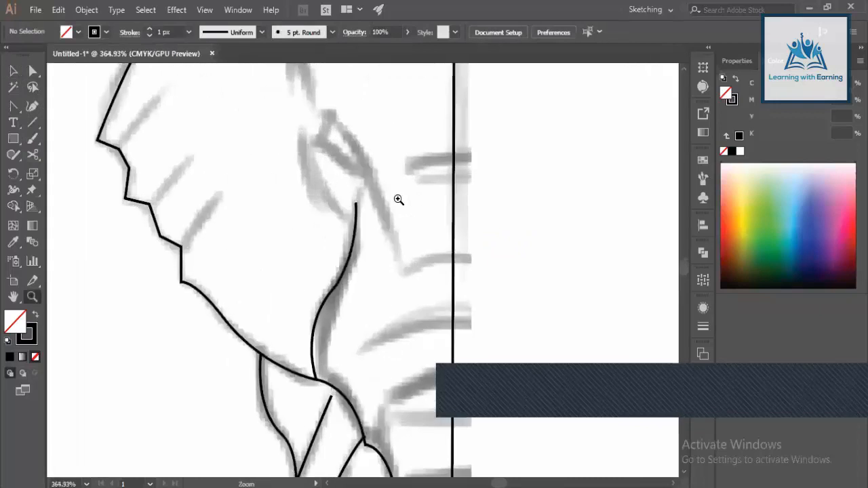
pyautogui.click(335, 137)
pyautogui.click(325, 107)
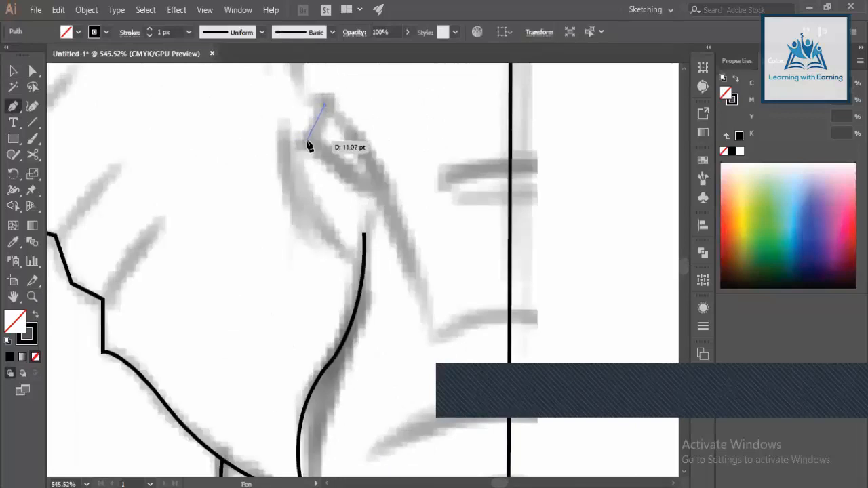
pyautogui.moveTo(306, 142); pyautogui.dragTo(287, 153)
pyautogui.click(305, 141)
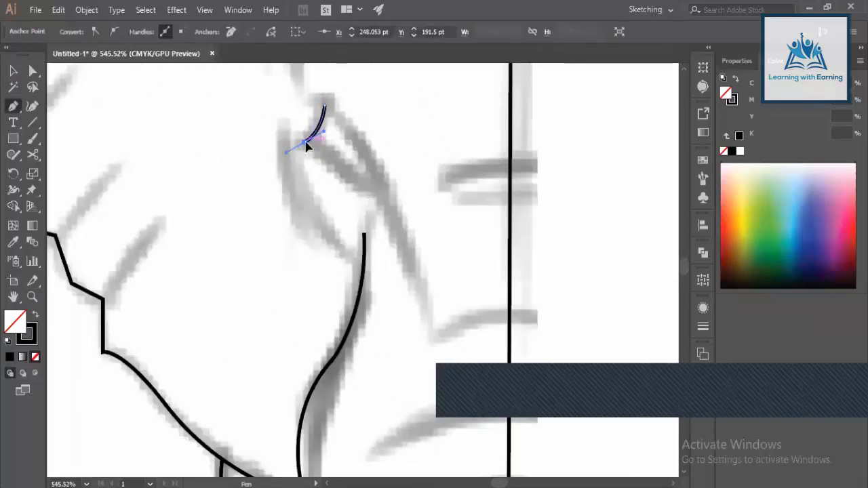
pyautogui.hotkey('ctrl', 'z')
# Step: Try to trace the eye's lower edge with one curve
pyautogui.moveTo(366, 190); pyautogui.dragTo(388, 207)
pyautogui.moveTo(417, 237)
pyautogui.mouseDown()
pyautogui.moveTo(397, 235)
pyautogui.moveTo(393, 217)
pyautogui.moveTo(366, 194)
pyautogui.moveTo(379, 192)
pyautogui.mouseUp()
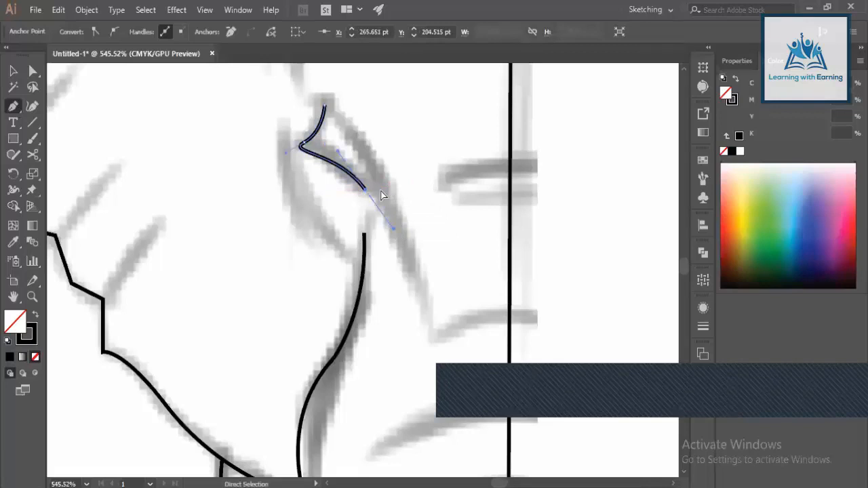
pyautogui.hotkey('ctrl', 'z')
pyautogui.hotkey('ctrl', 'z')
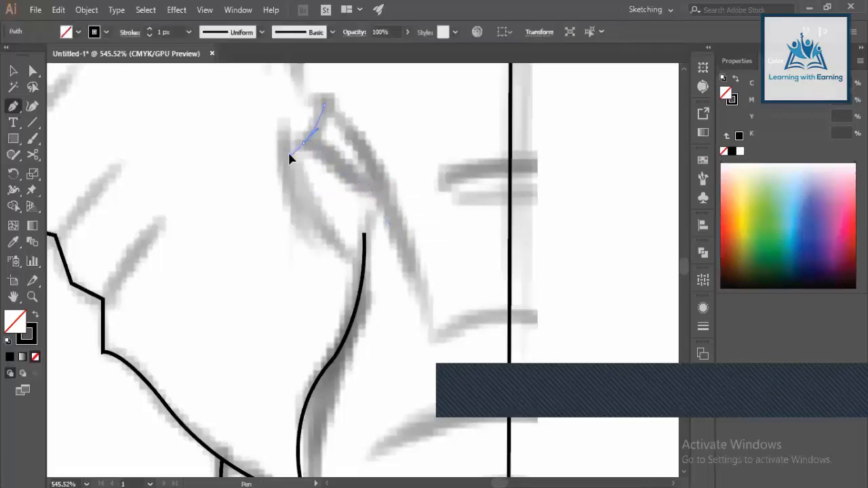
# Step: Trace the eye's lower edge through a middle anchor to the corner nearest the trunk, and curve the upper lid back over the top
pyautogui.moveTo(291, 156); pyautogui.dragTo(406, 194)
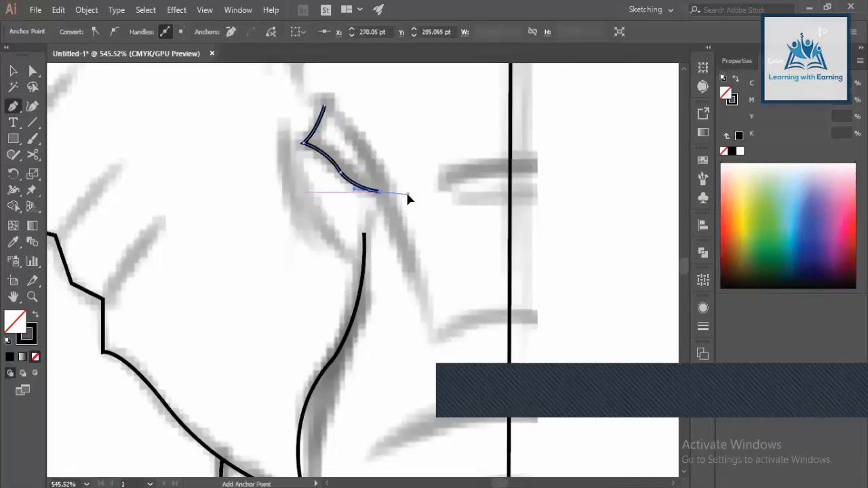
pyautogui.moveTo(310, 98); pyautogui.dragTo(267, 81)
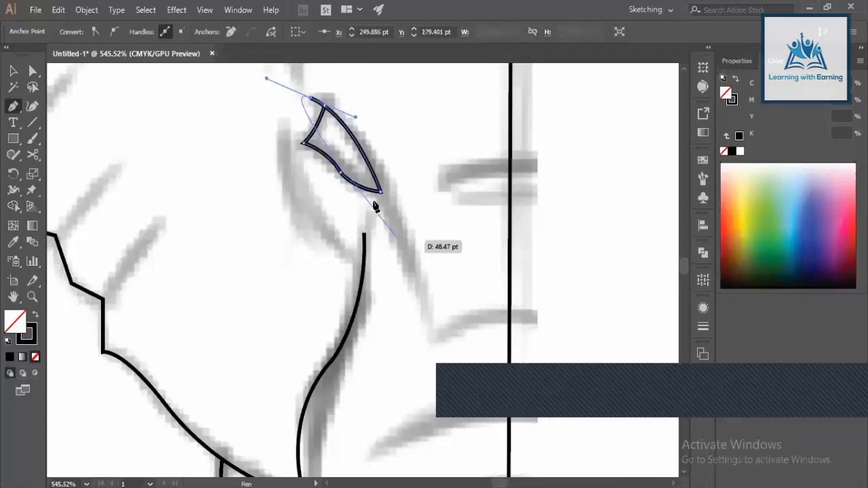
# Step: Trace the line running down from the eye's lower corner with one curve ending beside the trunk wrinkle, and adjust its end point
pyautogui.scroll(-2, 381, 182)
pyautogui.scroll(-1, 393, 156)
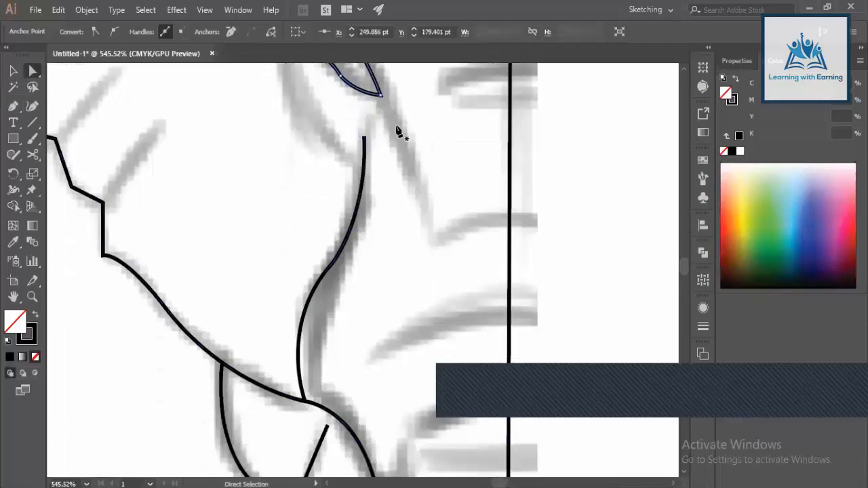
pyautogui.click(379, 95)
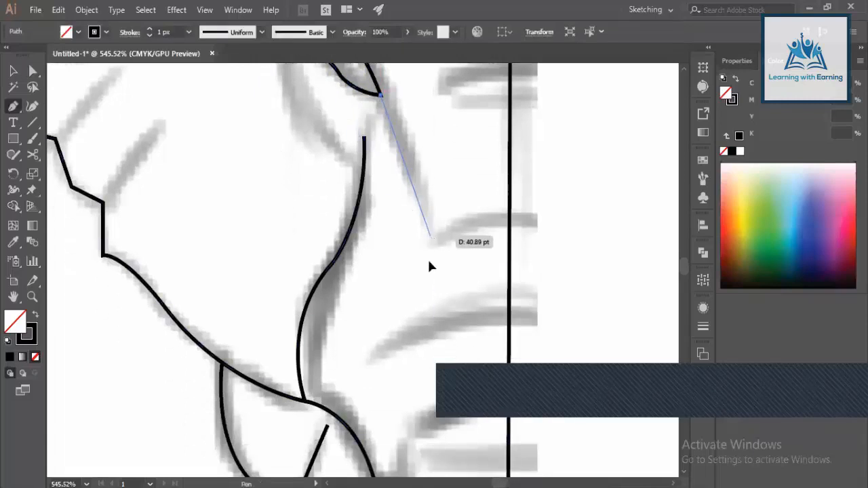
pyautogui.moveTo(428, 233); pyautogui.dragTo(436, 295)
pyautogui.scroll(-1, 422, 227)
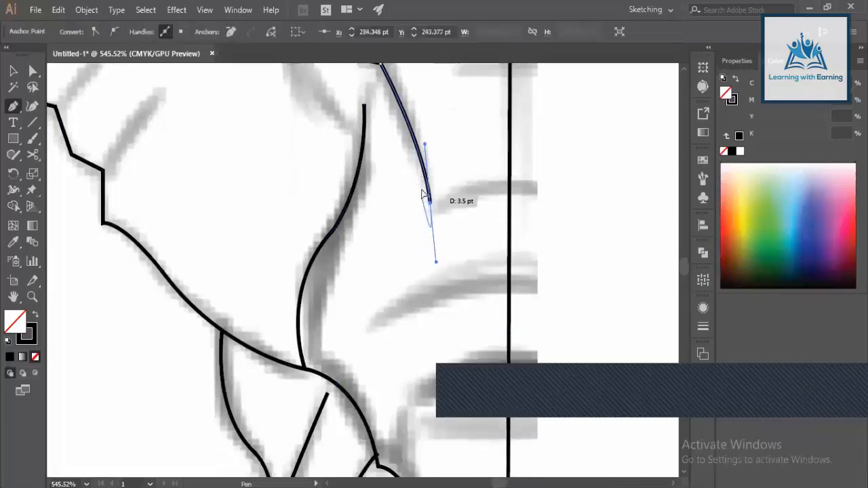
pyautogui.keyDown('ctrl'); pyautogui.click(418, 173); pyautogui.keyUp('ctrl')
pyautogui.click(423, 199)
pyautogui.click(427, 244)
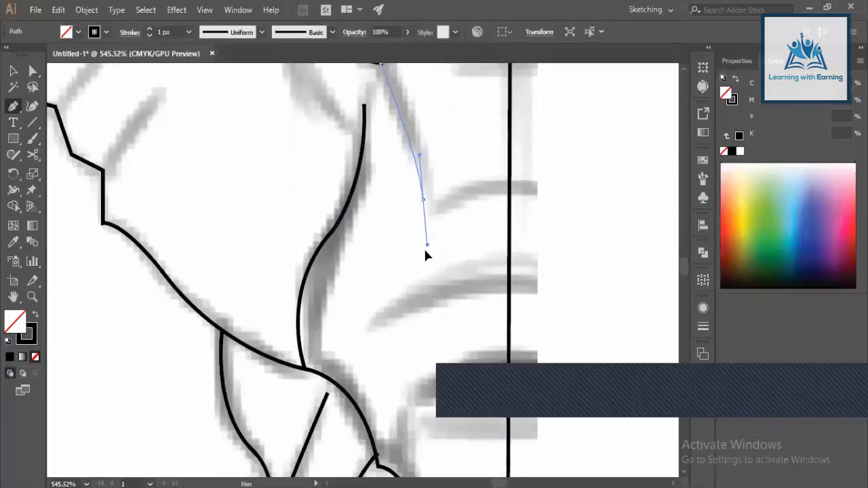
pyautogui.moveTo(425, 250); pyautogui.dragTo(423, 272)
# Step: Trace the crease on the ear side of the eye with one curve and deselect it
pyautogui.press('z')
pyautogui.keyDown('alt'); pyautogui.click(430, 224); pyautogui.keyUp('alt')
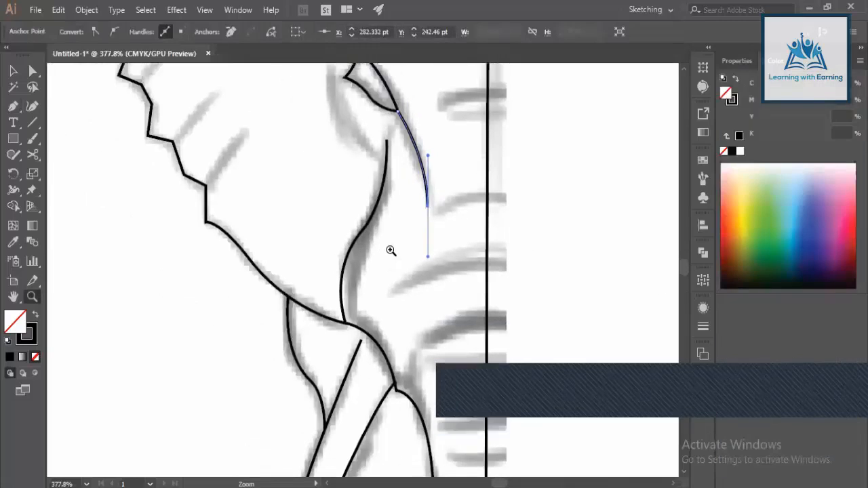
pyautogui.moveTo(399, 124); pyautogui.dragTo(358, 227)
pyautogui.press('p')
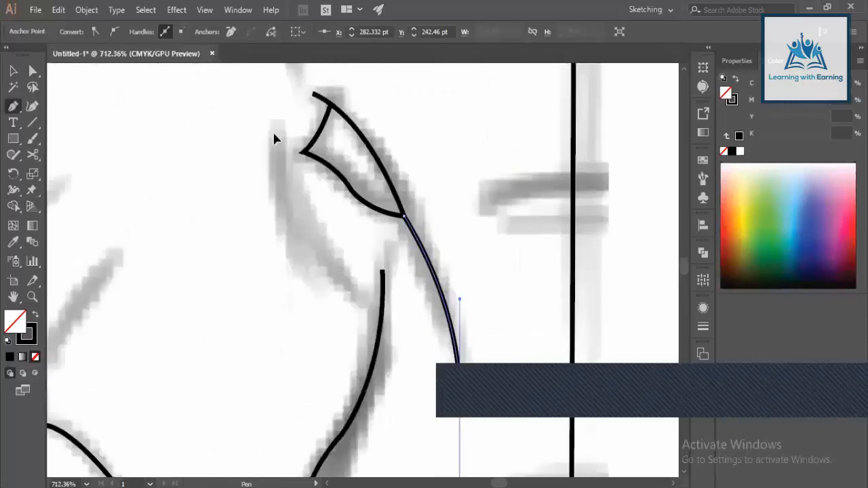
pyautogui.click(273, 133)
pyautogui.moveTo(363, 302); pyautogui.dragTo(428, 333)
pyautogui.keyDown('ctrl'); pyautogui.keyDown('alt'); pyautogui.click(340, 308); pyautogui.keyUp('alt'); pyautogui.keyUp('ctrl')
pyautogui.moveTo(340, 309); pyautogui.dragTo(330, 122)
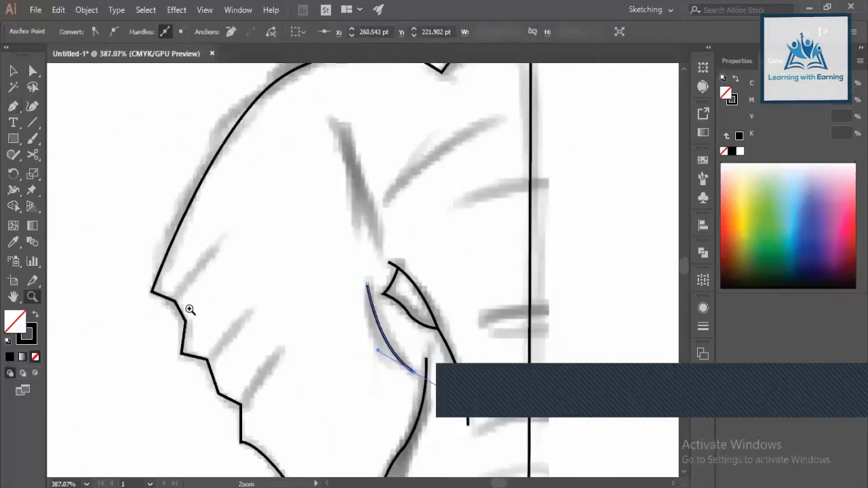
pyautogui.moveTo(194, 310); pyautogui.dragTo(341, 159)
pyautogui.press('v')
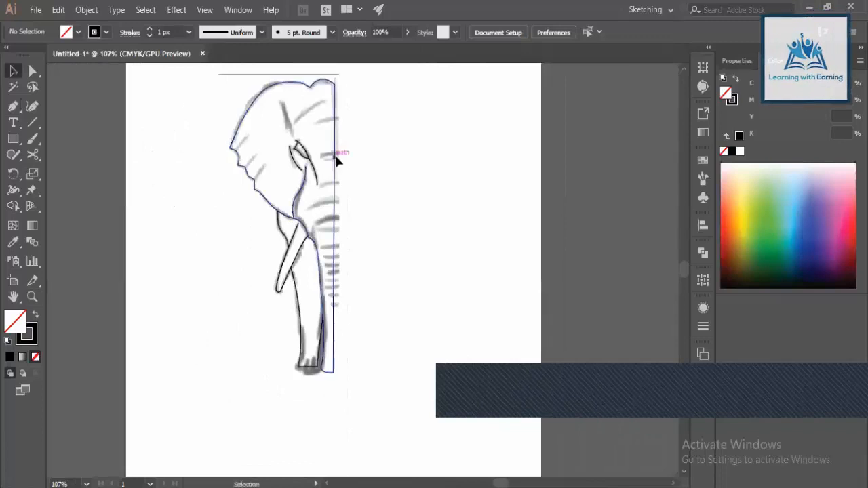
# Step: Widen the foot by moving its inner corner anchor closer to the trunk outline
pyautogui.press('z')
pyautogui.moveTo(312, 358); pyautogui.dragTo(379, 393)
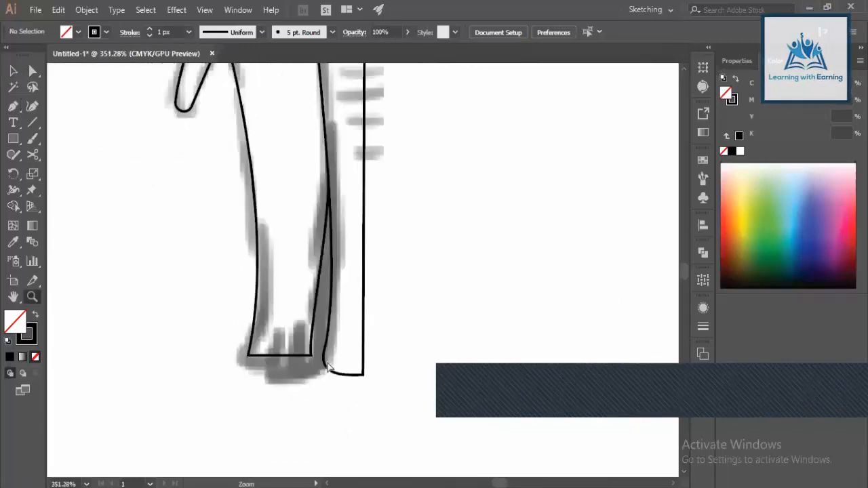
pyautogui.press('a')
pyautogui.moveTo(311, 357); pyautogui.dragTo(321, 357)
pyautogui.hotkey('ctrl', 'z')
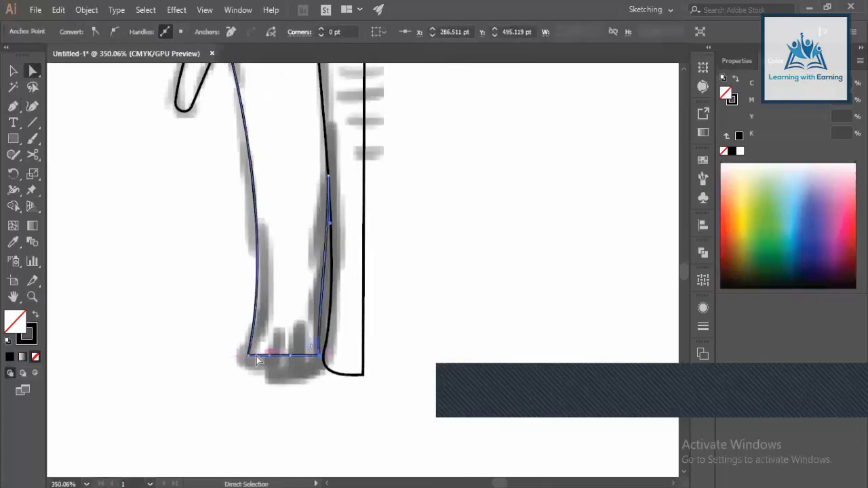
# Step: Try to reshape the leg's outer edge with the Direct Selection tool
pyautogui.click(248, 355)
pyautogui.moveTo(249, 327); pyautogui.dragTo(247, 326)
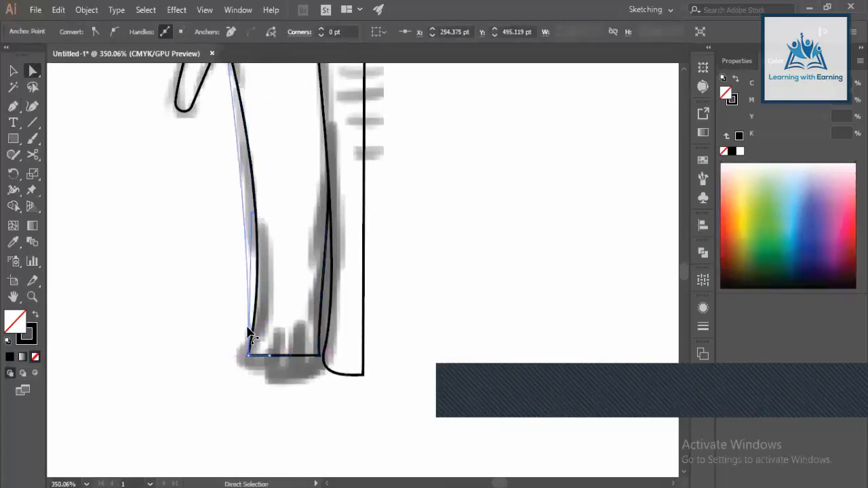
pyautogui.moveTo(249, 288); pyautogui.dragTo(248, 288)
pyautogui.scroll(3, 248, 289)
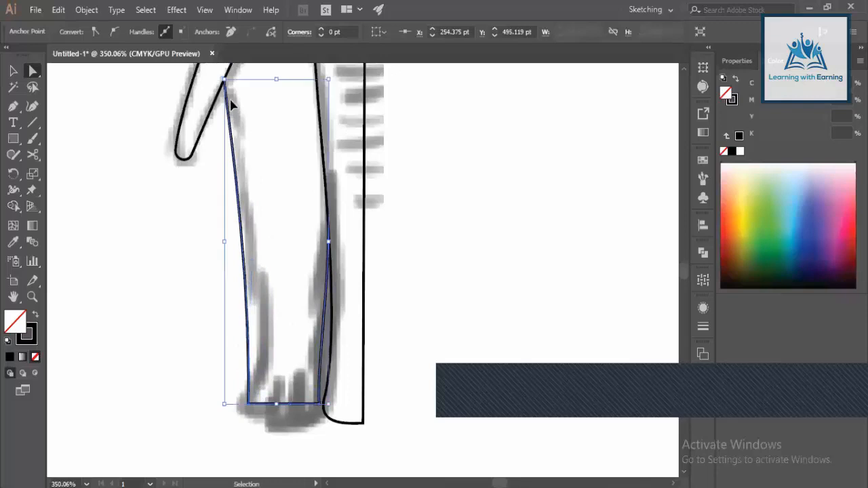
pyautogui.moveTo(229, 101); pyautogui.dragTo(234, 119)
# Step: Bow the leg's outer edge outward with the Anchor Point tool and point its upper handle down the leg from the tusk
pyautogui.hotkey('shift', 'c')
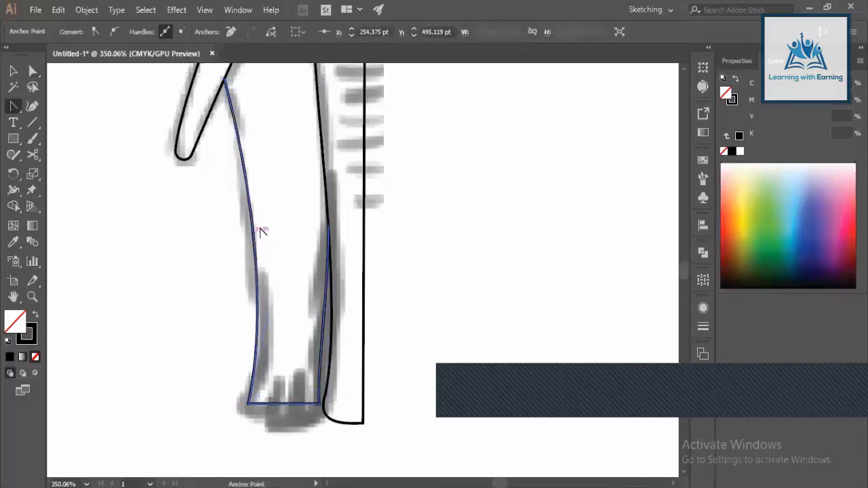
pyautogui.moveTo(256, 230); pyautogui.dragTo(242, 236)
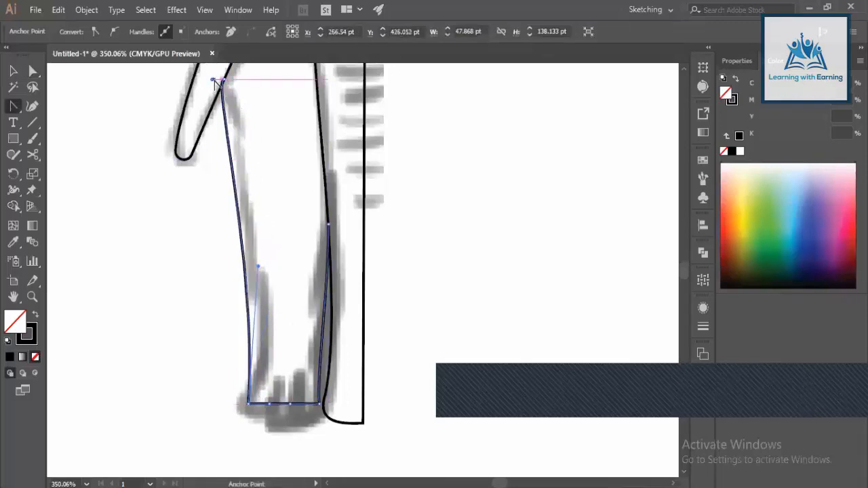
pyautogui.press('a')
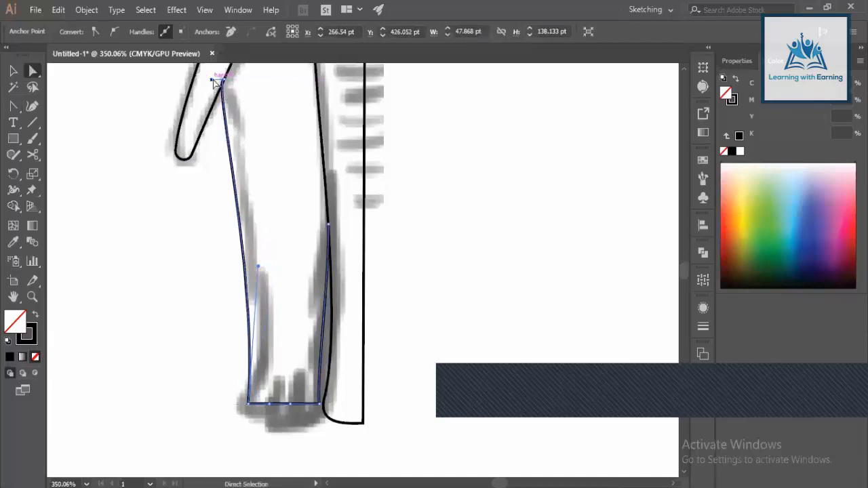
pyautogui.moveTo(212, 80); pyautogui.dragTo(218, 198)
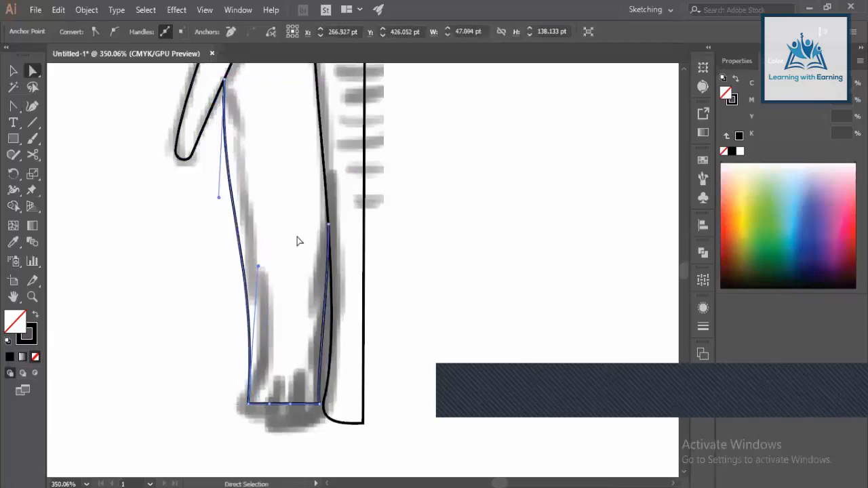
# Step: Lengthen the leg by moving the anchors of the foot's straight base straight down
pyautogui.press('z')
pyautogui.click(300, 415)
pyautogui.press('a')
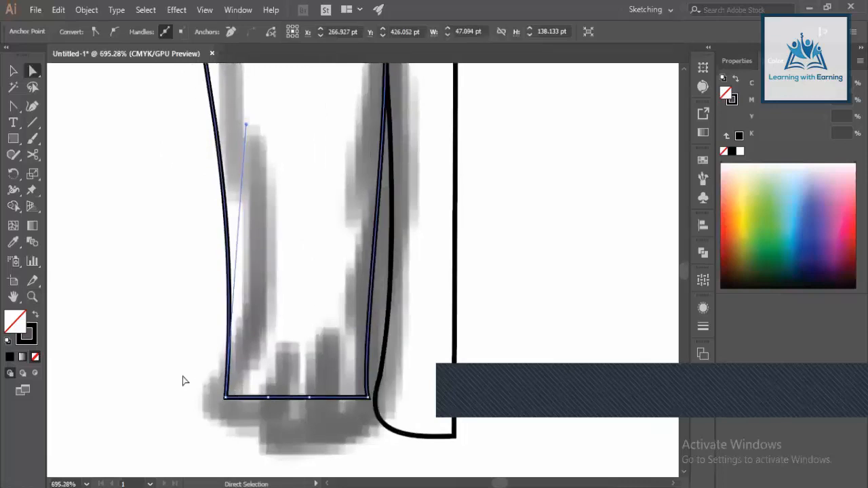
pyautogui.moveTo(367, 397); pyautogui.dragTo(366, 418)
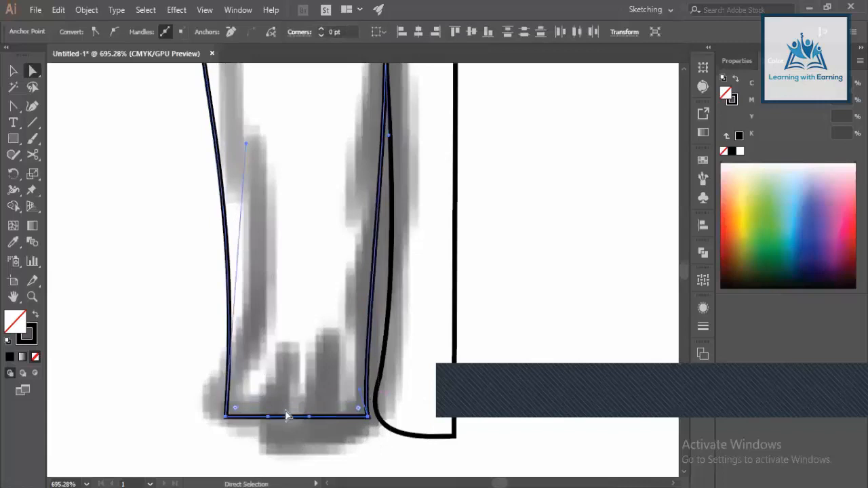
# Step: Try a curved toe line rising from the foot's base with the Pen tool
pyautogui.press('p')
pyautogui.keyDown('shift'); pyautogui.click(268, 416); pyautogui.keyUp('shift')
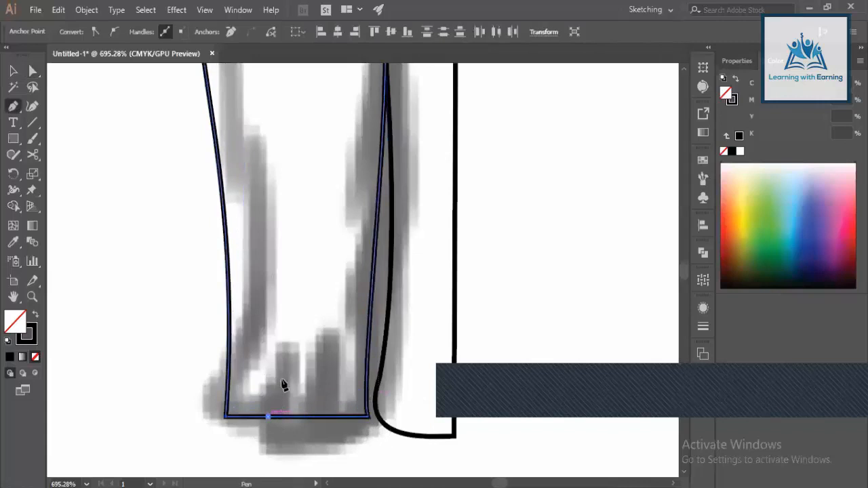
pyautogui.moveTo(281, 365); pyautogui.dragTo(281, 332)
pyautogui.press('a')
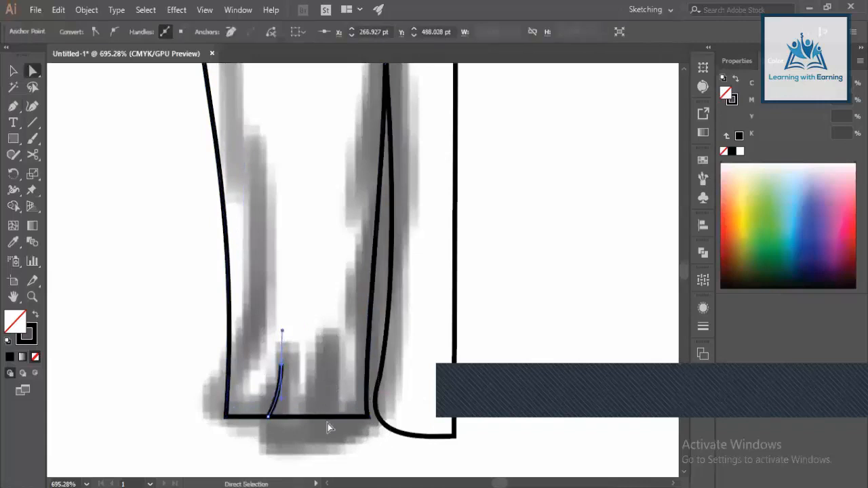
pyautogui.click(324, 417)
pyautogui.keyDown('ctrl'); pyautogui.click(271, 416); pyautogui.keyUp('ctrl')
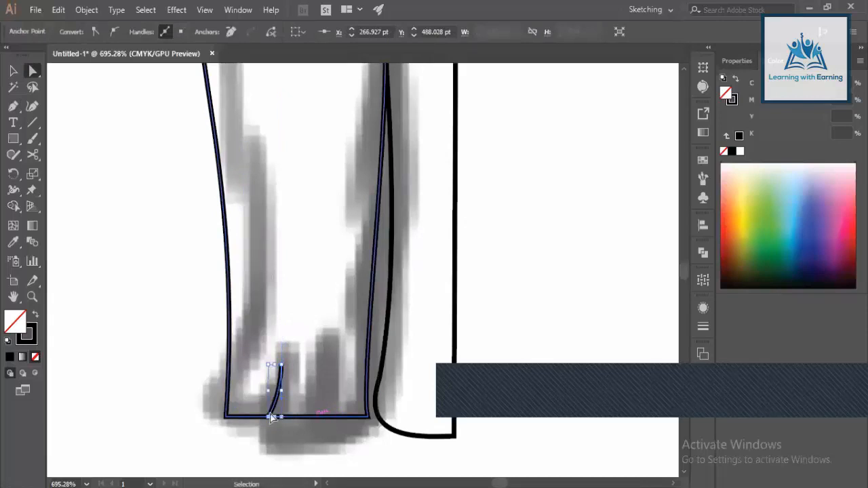
pyautogui.press('Delete')
# Step: Draw two straight vertical toe lines with the Pen tool, rising from the two anchor points along the foot's base
pyautogui.press('p')
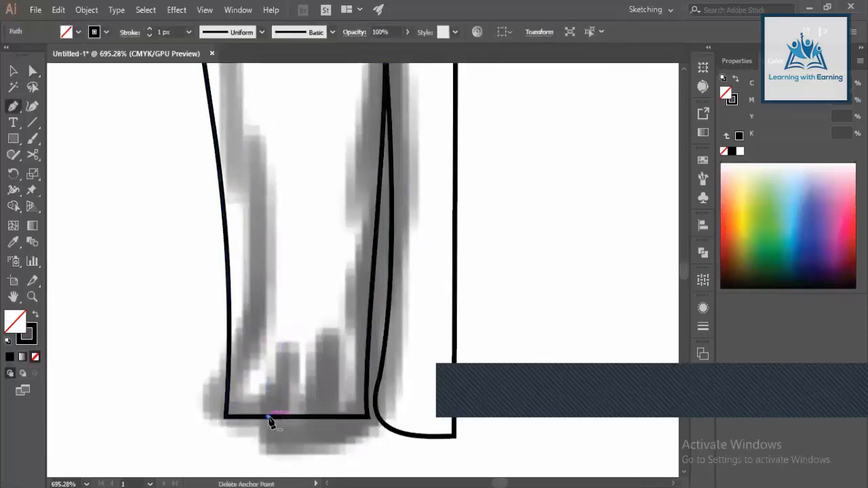
pyautogui.click(270, 416)
pyautogui.click(265, 359)
pyautogui.keyDown('ctrl'); pyautogui.click(319, 417); pyautogui.keyUp('ctrl')
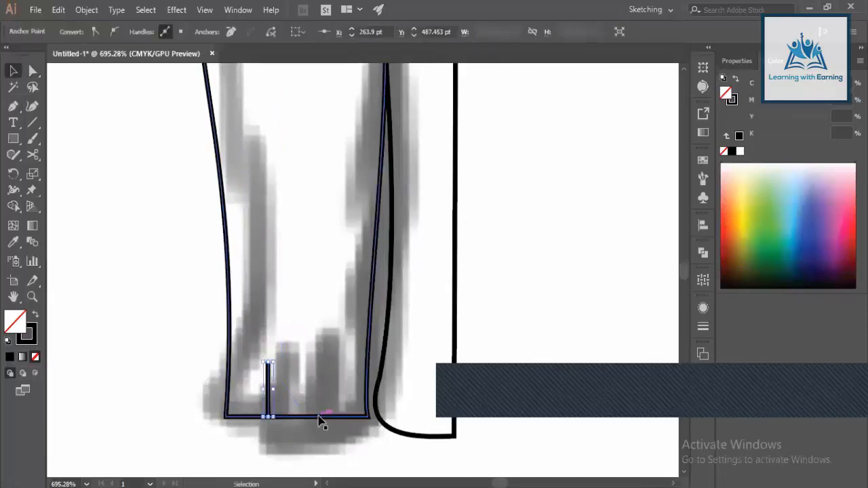
pyautogui.click(320, 418)
pyautogui.keyDown('ctrl'); pyautogui.click(324, 418); pyautogui.keyUp('ctrl')
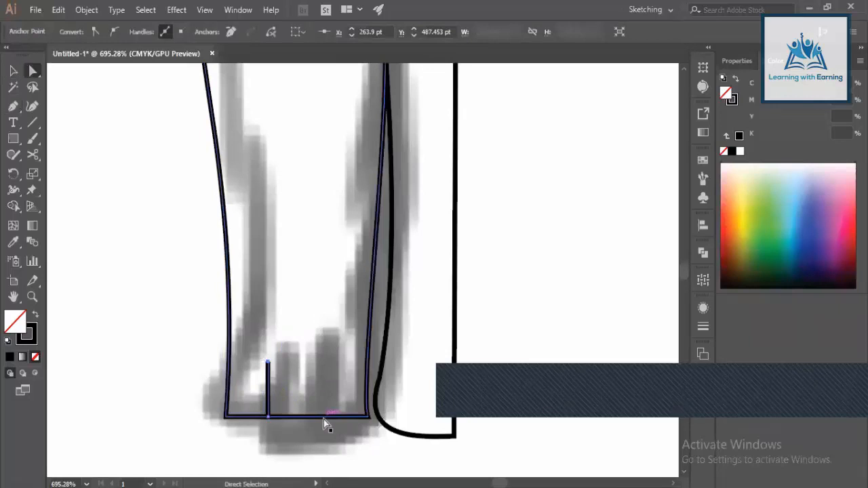
pyautogui.click(314, 419)
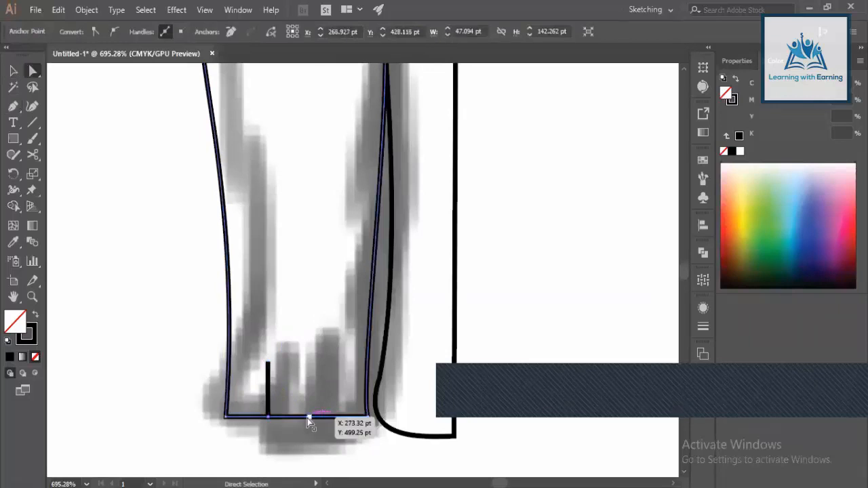
pyautogui.click(309, 416)
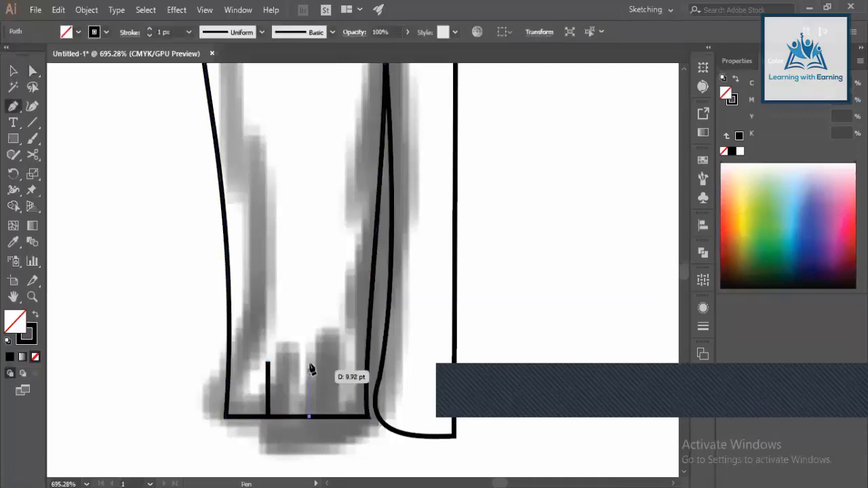
pyautogui.click(310, 362)
# Step: Shift the second toe line sideways along the foot's base, closer to the trunk
pyautogui.click(311, 417)
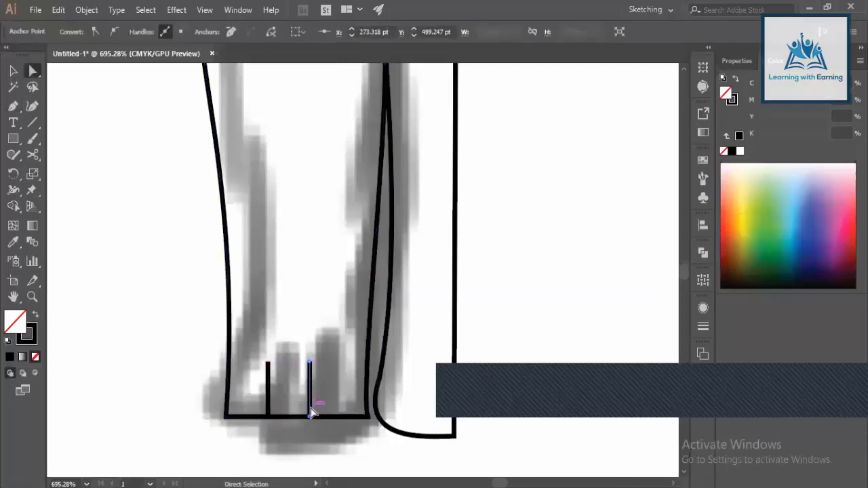
pyautogui.moveTo(311, 411); pyautogui.dragTo(322, 411)
pyautogui.moveTo(336, 365); pyautogui.dragTo(254, 424)
pyautogui.press('v')
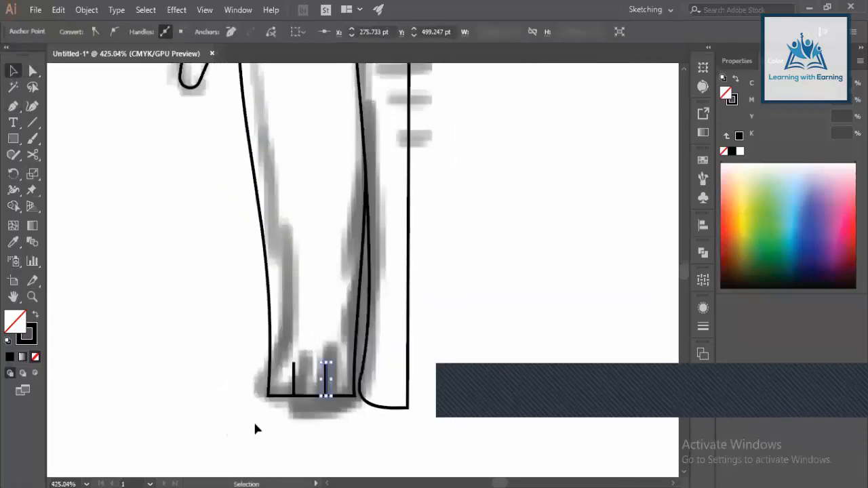
# Step: Move the sketch image off the artboard to check the traced line artwork alone, and undo the move
pyautogui.press('z')
pyautogui.moveTo(317, 399); pyautogui.dragTo(213, 409)
pyautogui.moveTo(263, 382); pyautogui.dragTo(244, 380)
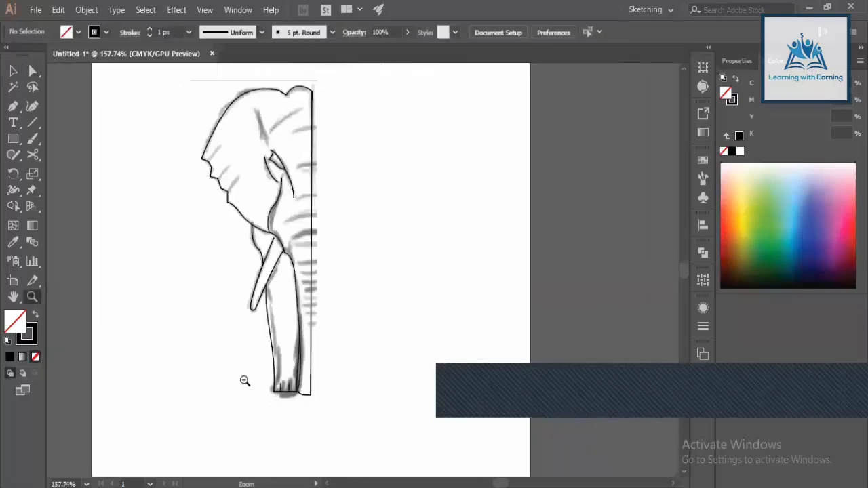
pyautogui.moveTo(269, 304); pyautogui.dragTo(309, 289)
pyautogui.press('v')
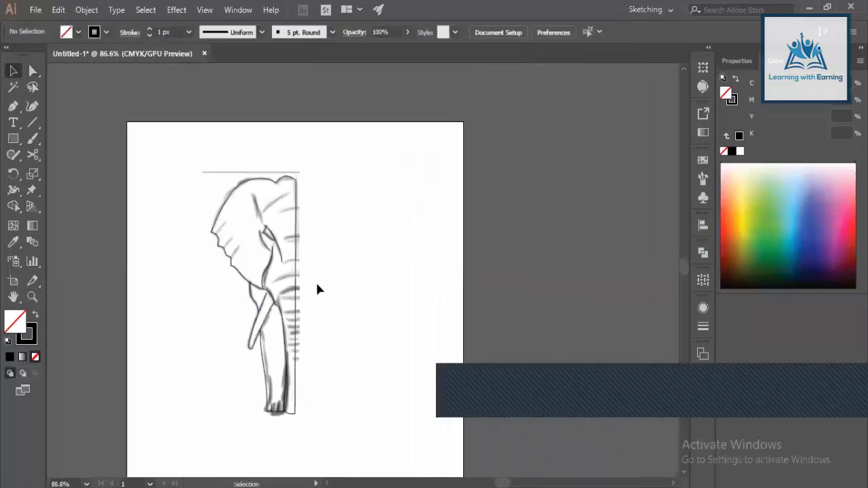
pyautogui.hotkey('ctrl', 'a')
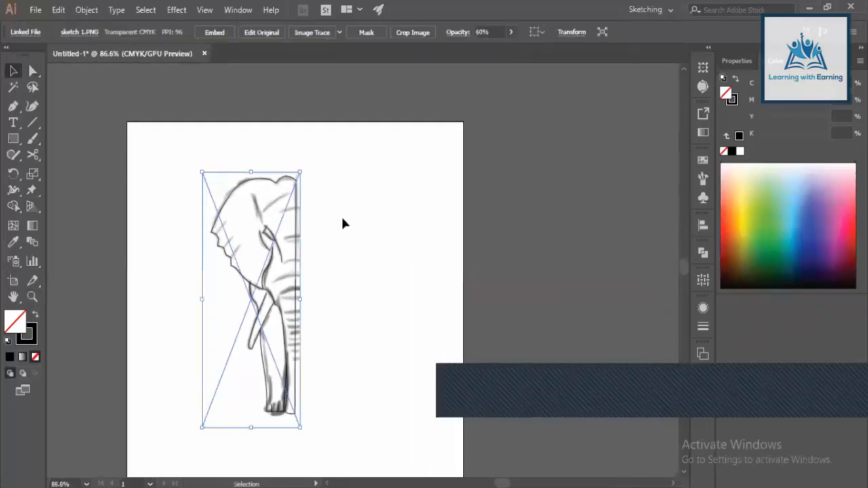
pyautogui.click(362, 206)
pyautogui.moveTo(233, 183); pyautogui.dragTo(541, 160)
pyautogui.click(487, 222)
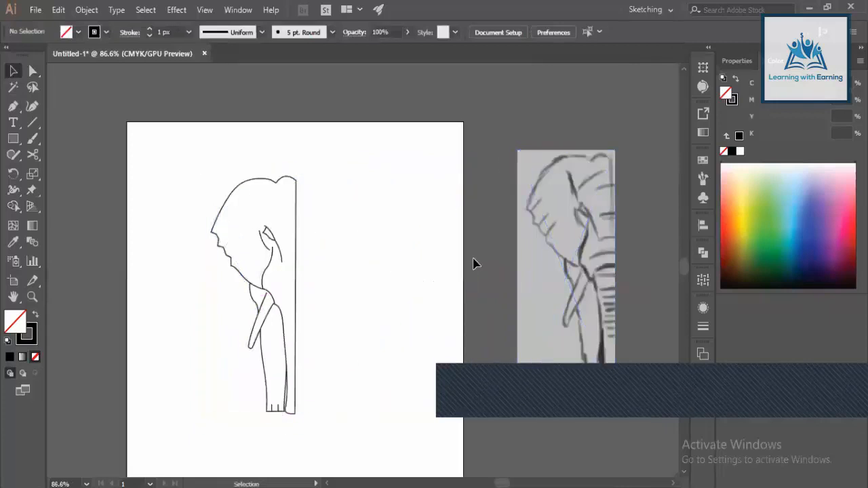
pyautogui.press('z')
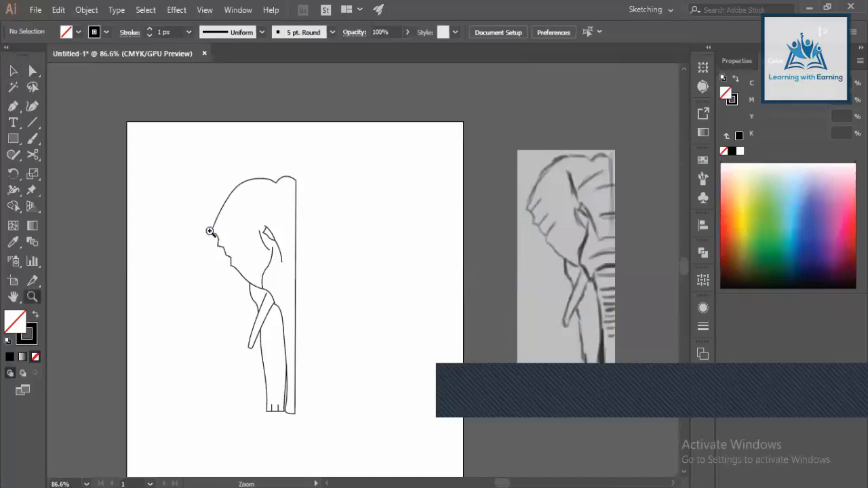
pyautogui.hotkey('ctrl', 'z')
# Step: Draw a straight crease about 30 pt long inside the ear with the Pen tool, starting at the uppermost notch
pyautogui.moveTo(221, 218); pyautogui.dragTo(422, 305)
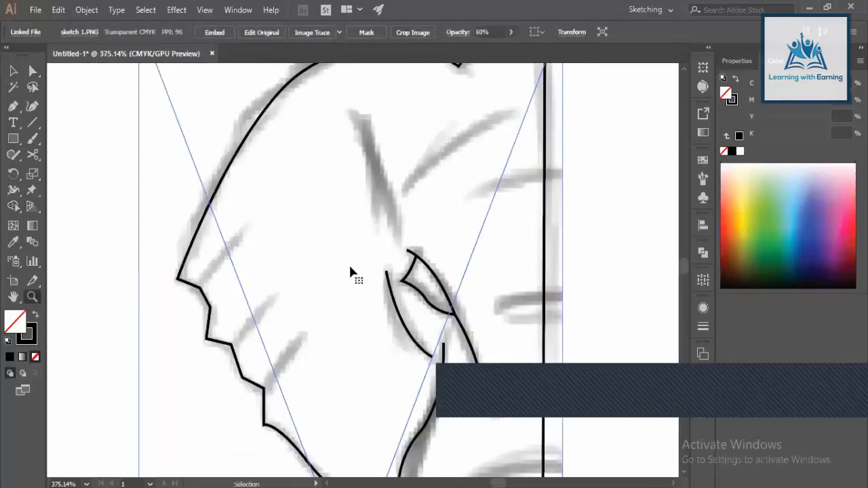
pyautogui.hotkey('ctrl', 'shift', 'a')
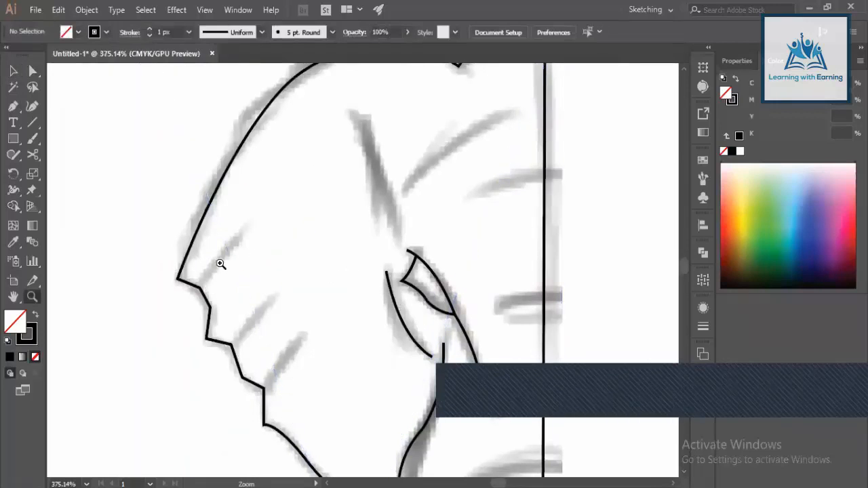
pyautogui.press('p')
pyautogui.click(199, 288)
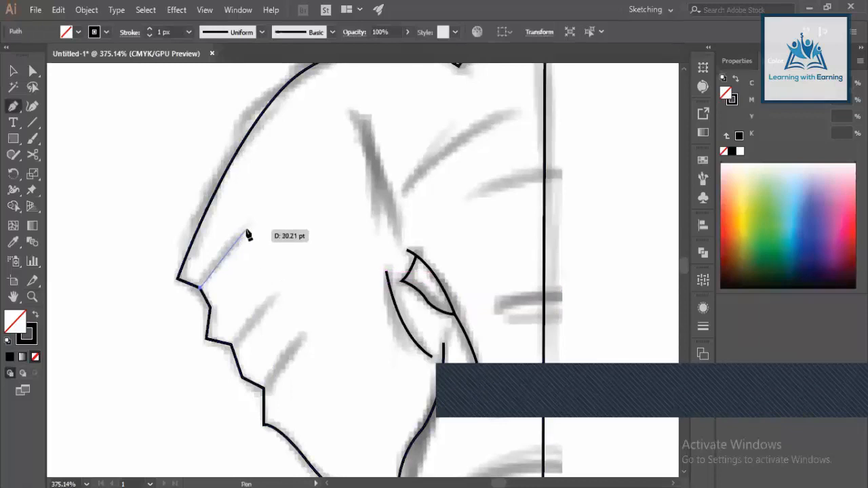
pyautogui.click(244, 231)
pyautogui.press('a')
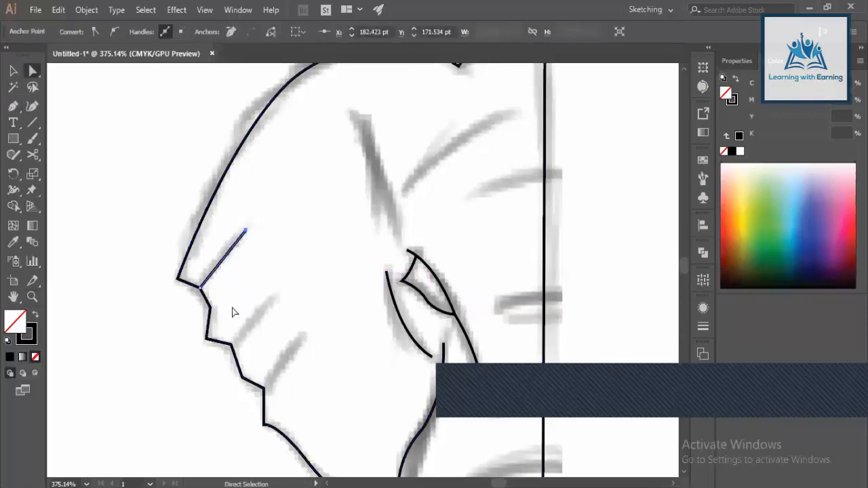
# Step: Draw a slightly curved second ear crease about 27 pt long, from the middle notch along the sketched stroke
pyautogui.press('p')
pyautogui.click(231, 344)
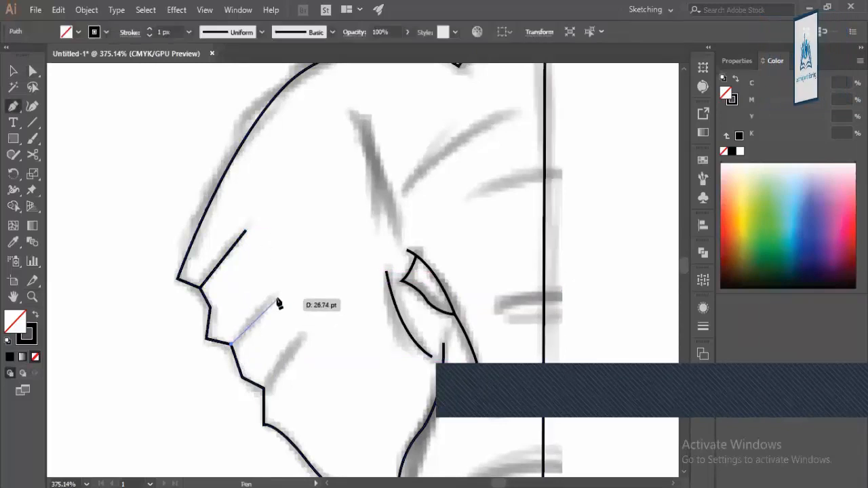
pyautogui.moveTo(275, 297); pyautogui.dragTo(295, 284)
pyautogui.press('a')
pyautogui.scroll(-1, 286, 293)
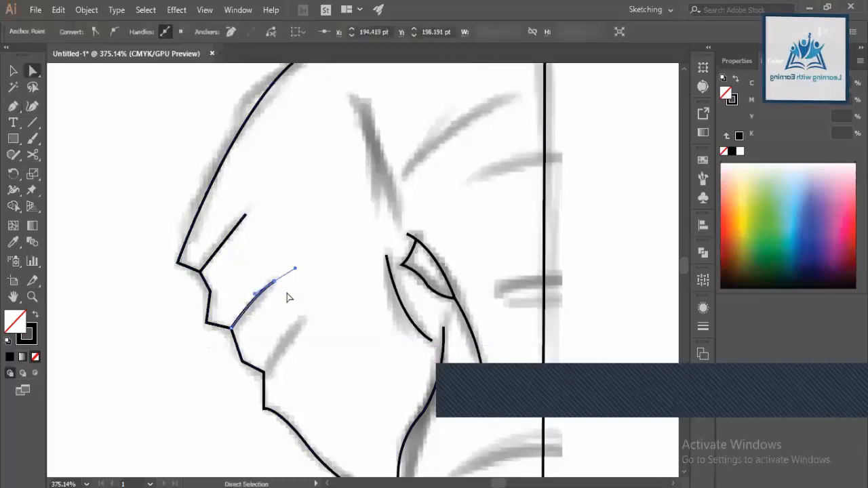
pyautogui.scroll(-3, 290, 298)
# Step: Draw a straight third ear crease from the lowest notch to the end of its sketched stroke
pyautogui.press('p')
pyautogui.click(264, 323)
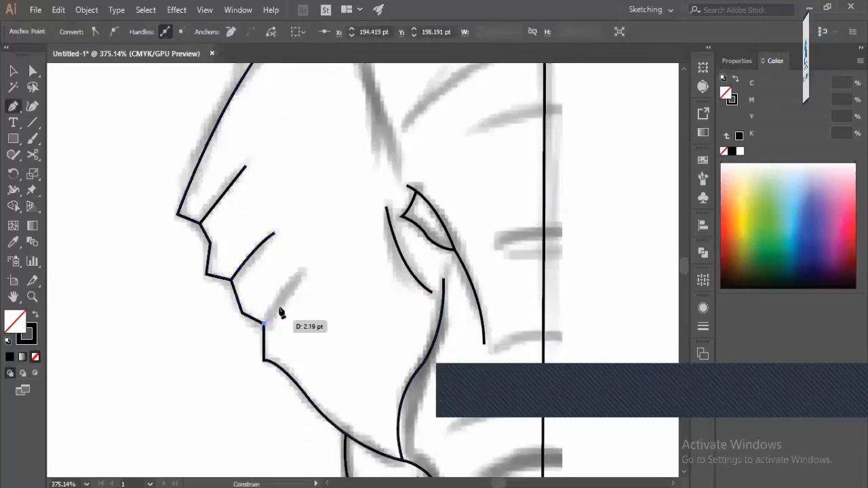
pyautogui.moveTo(303, 272); pyautogui.dragTo(325, 264)
pyautogui.hotkey('ctrl', 'z')
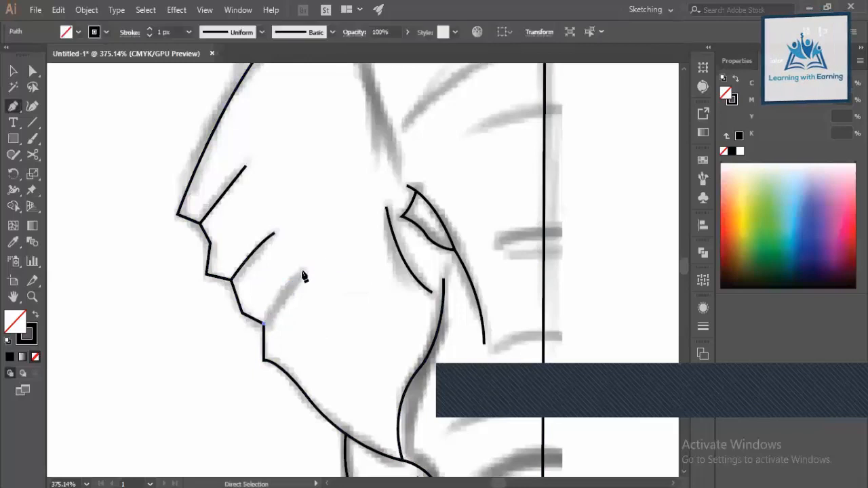
pyautogui.click(302, 275)
# Step: Trace the dark fold above the eye with a curved Pen path about 51 pt long, ending just above the eye
pyautogui.press('z')
pyautogui.moveTo(357, 223); pyautogui.dragTo(301, 226)
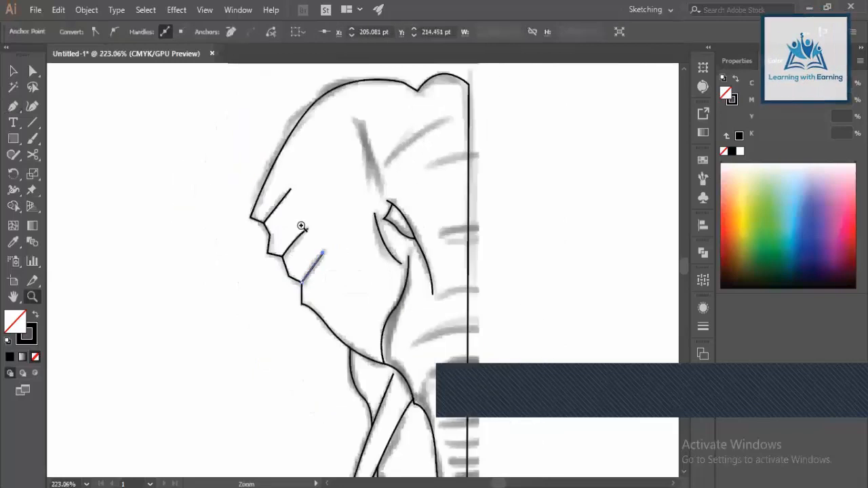
pyautogui.moveTo(436, 161); pyautogui.dragTo(407, 176)
pyautogui.moveTo(332, 190); pyautogui.dragTo(385, 182)
pyautogui.press('p')
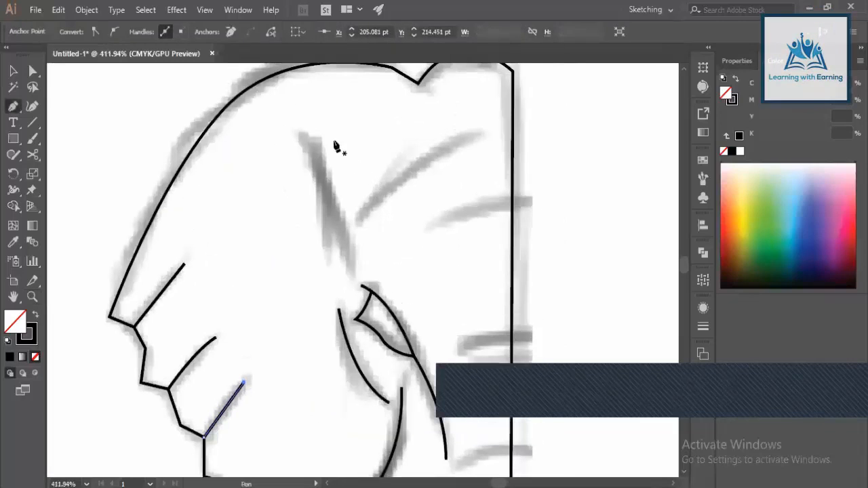
pyautogui.click(299, 138)
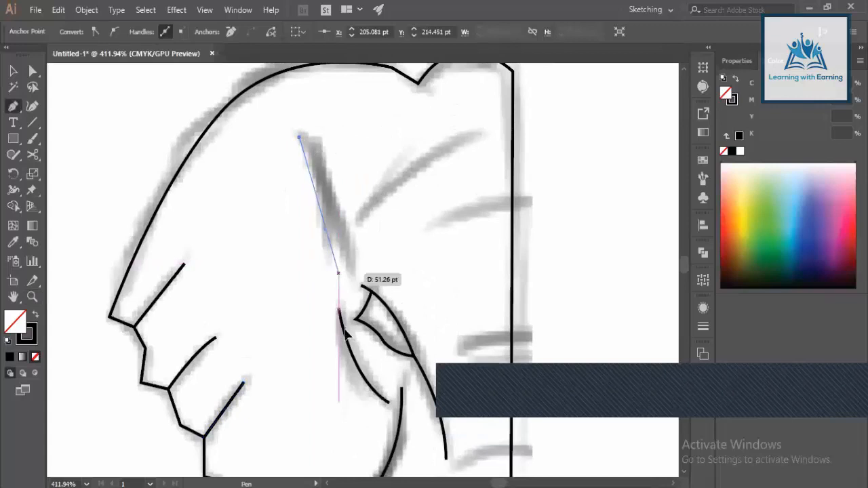
pyautogui.moveTo(348, 266); pyautogui.dragTo(353, 326)
pyautogui.press('a')
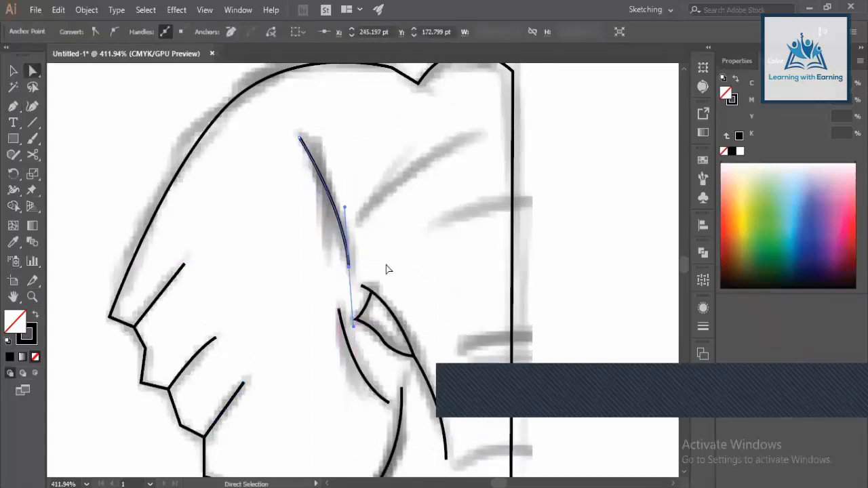
# Step: Trace the upper forehead wrinkle with a curved Pen path, from beside the fold above the eye toward the centre line
pyautogui.press('p')
pyautogui.click(356, 220)
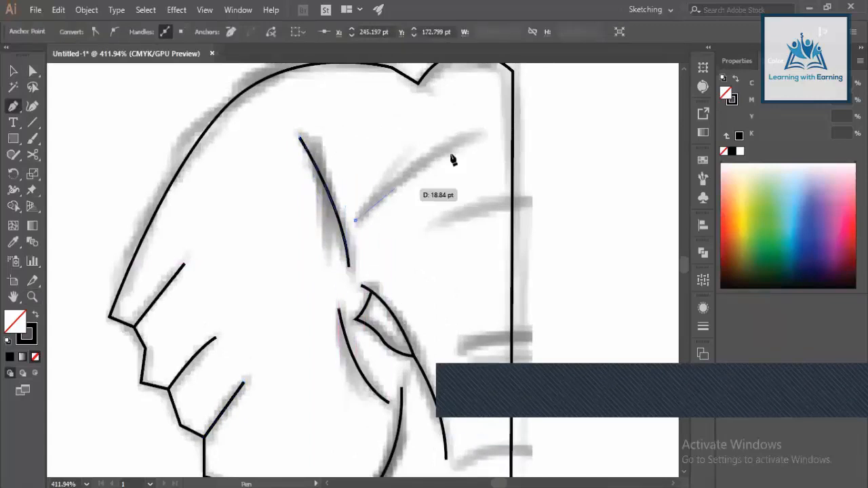
pyautogui.moveTo(484, 133); pyautogui.dragTo(542, 125)
pyautogui.hotkey('ctrl', 'space')
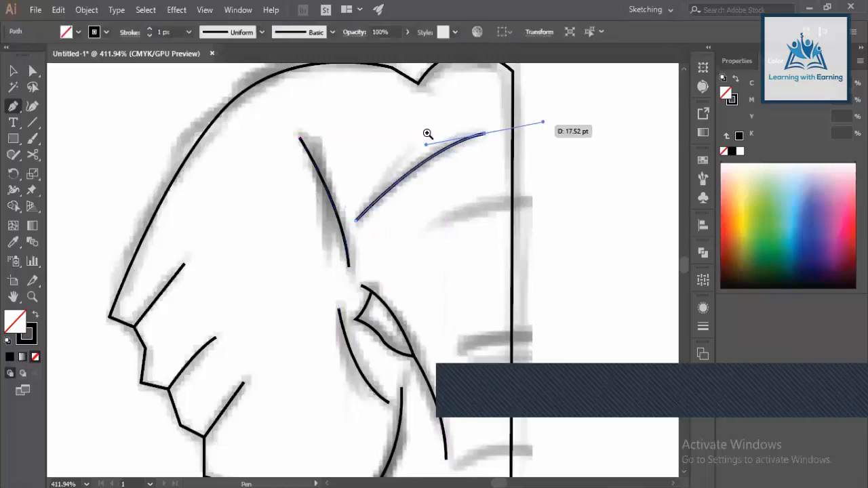
pyautogui.moveTo(406, 142)
pyautogui.mouseDown()
pyautogui.moveTo(307, 164)
pyautogui.moveTo(273, 153)
pyautogui.moveTo(237, 157)
pyautogui.mouseUp()
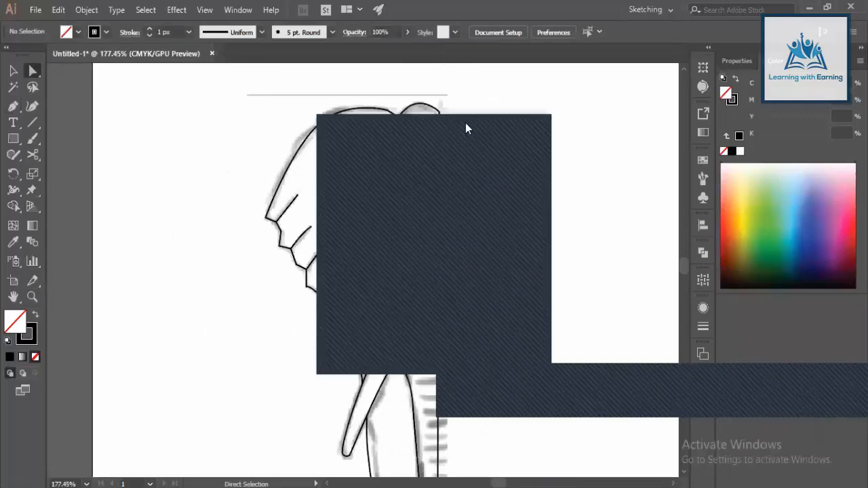
# Step: Try to adjust the anchor where the ear's lower edge meets the face above the tusk, and undo the move
pyautogui.press('z')
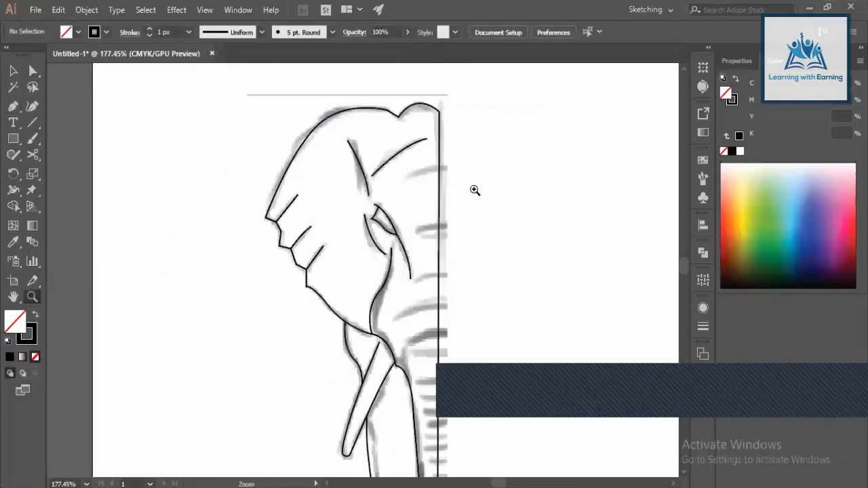
pyautogui.click(415, 175)
pyautogui.scroll(-3, 339, 210)
pyautogui.scroll(-5, 406, 203)
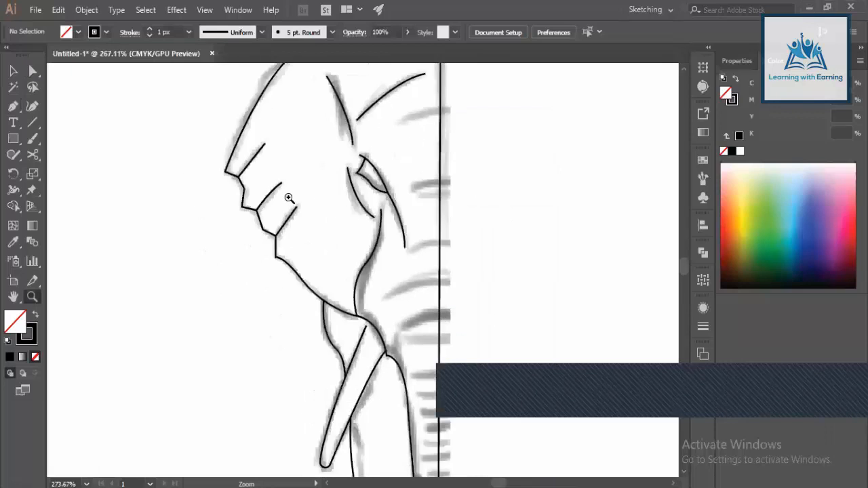
pyautogui.scroll(9, 433, 298)
pyautogui.press('a')
pyautogui.click(278, 248)
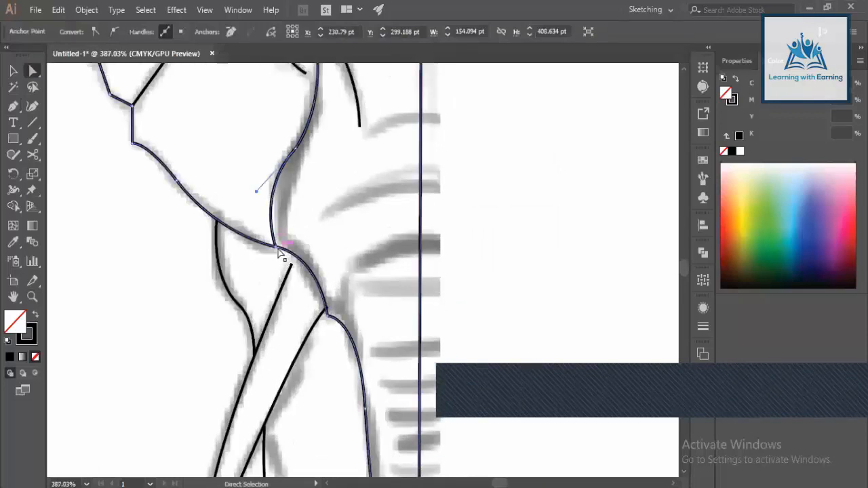
pyautogui.moveTo(277, 248); pyautogui.dragTo(283, 249)
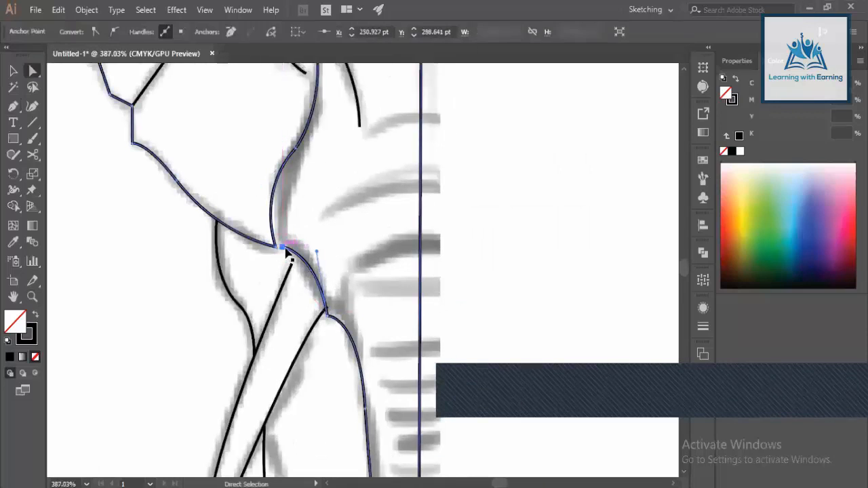
pyautogui.hotkey('ctrl', 'z')
pyautogui.click(274, 244)
pyautogui.press('z')
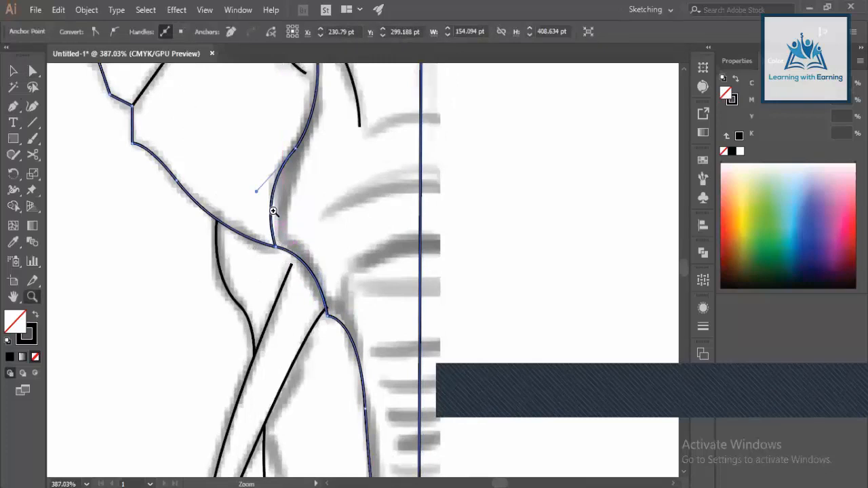
# Step: Trace the second forehead wrinkle with a curved Pen path from its outer sketched end to the centre line
pyautogui.moveTo(297, 224); pyautogui.dragTo(250, 244)
pyautogui.keyDown('alt'); pyautogui.click(249, 243); pyautogui.keyUp('alt')
pyautogui.keyDown('alt'); pyautogui.click(296, 213); pyautogui.keyUp('alt')
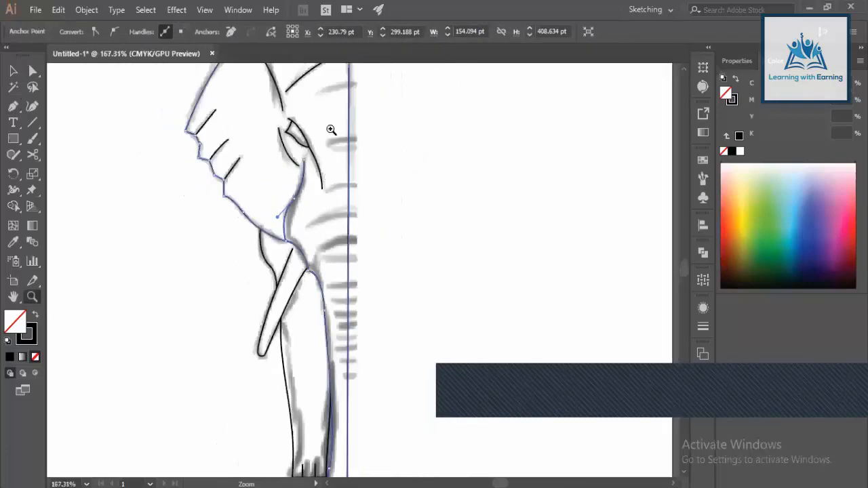
pyautogui.keyDown('alt'); pyautogui.click(332, 119); pyautogui.keyUp('alt')
pyautogui.moveTo(359, 144); pyautogui.dragTo(380, 156)
pyautogui.press('p')
pyautogui.click(275, 175)
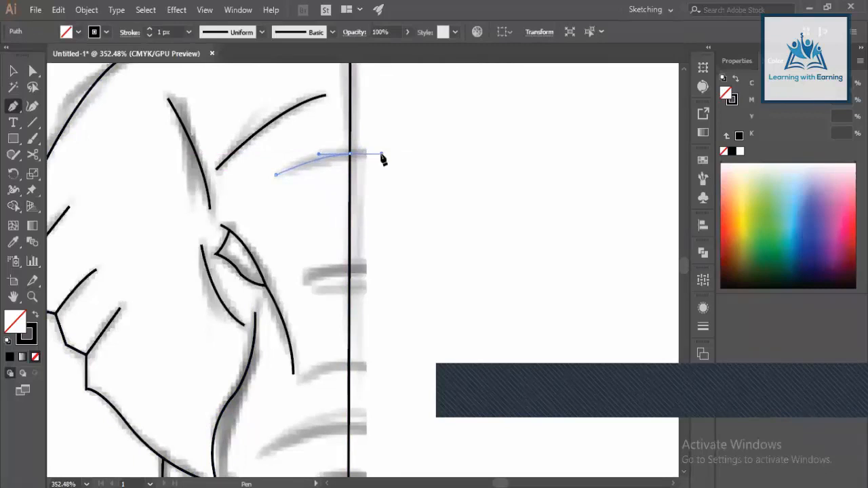
pyautogui.press('a')
# Step: Trace the short wrinkle level with the eye as a curved Pen path about 18 pt wide, ending on the centre line
pyautogui.scroll(-2, 382, 174)
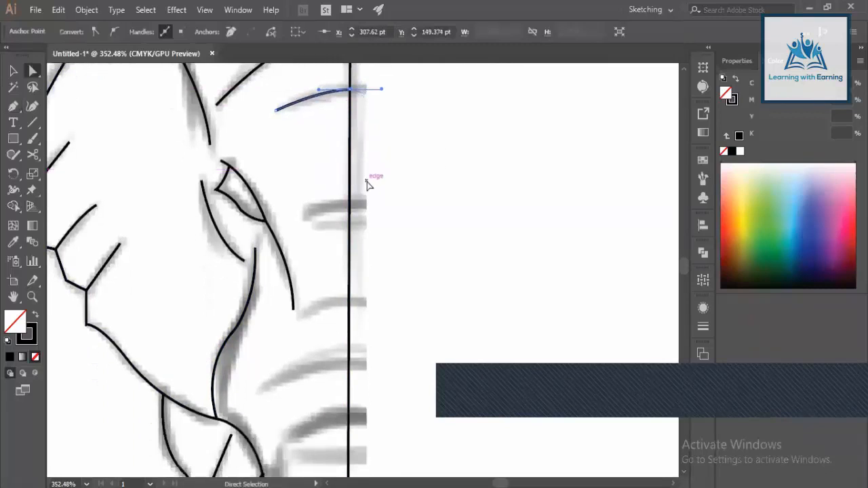
pyautogui.press('p')
pyautogui.keyDown('ctrl'); pyautogui.click(307, 216); pyautogui.keyUp('ctrl')
pyautogui.click(307, 211)
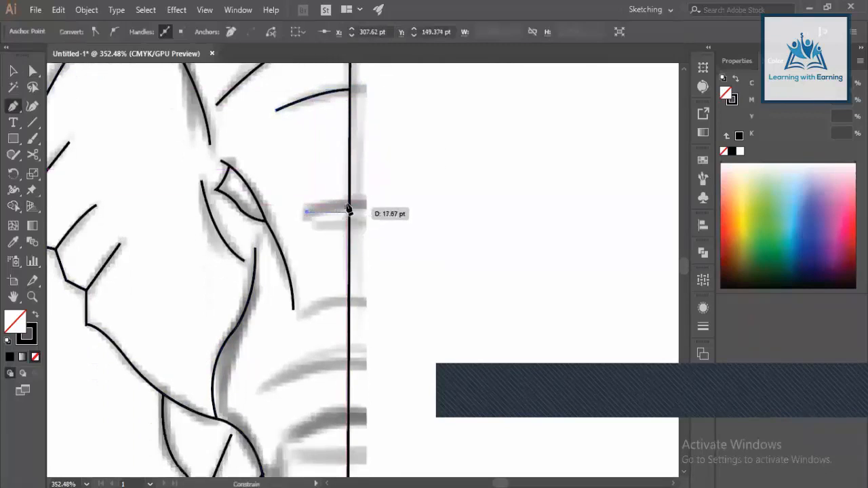
pyautogui.moveTo(351, 205); pyautogui.dragTo(368, 201)
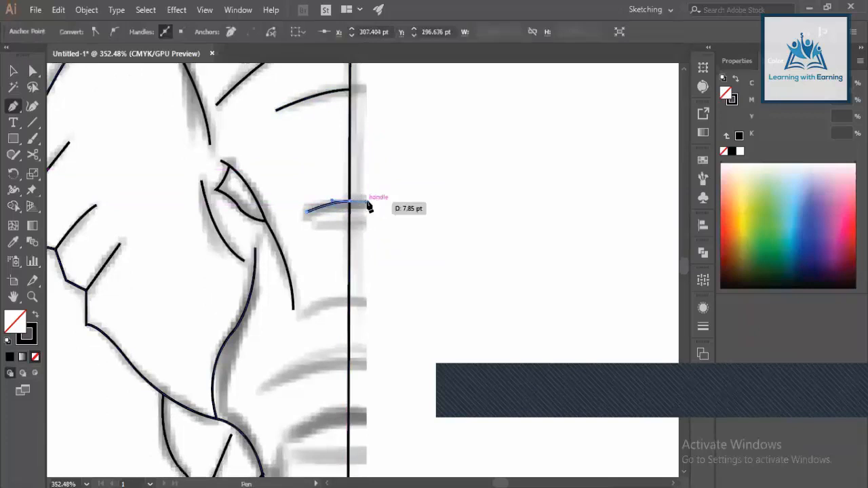
pyautogui.press('a')
# Step: Trace the wrinkle beside the lower end of the eye fold with a curved Pen path about 23 pt wide, reaching the centre line
pyautogui.scroll(-1, 336, 201)
pyautogui.scroll(-1, 326, 203)
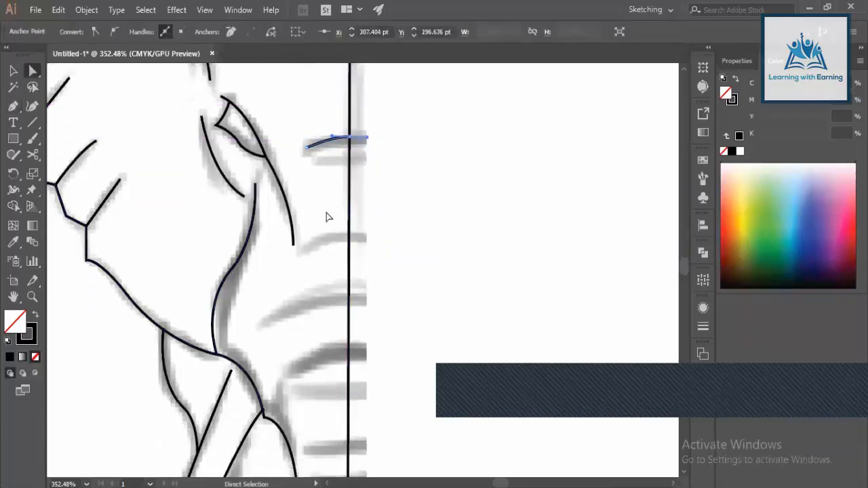
pyautogui.press('p')
pyautogui.click(298, 251)
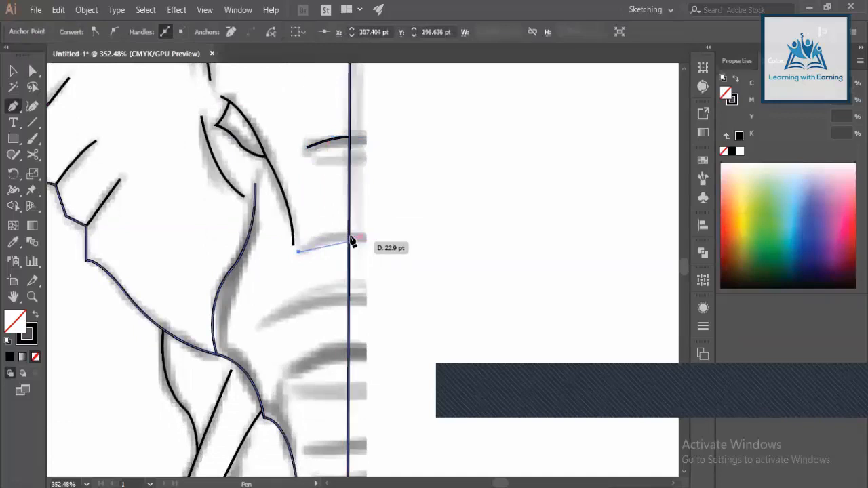
pyautogui.click(382, 234)
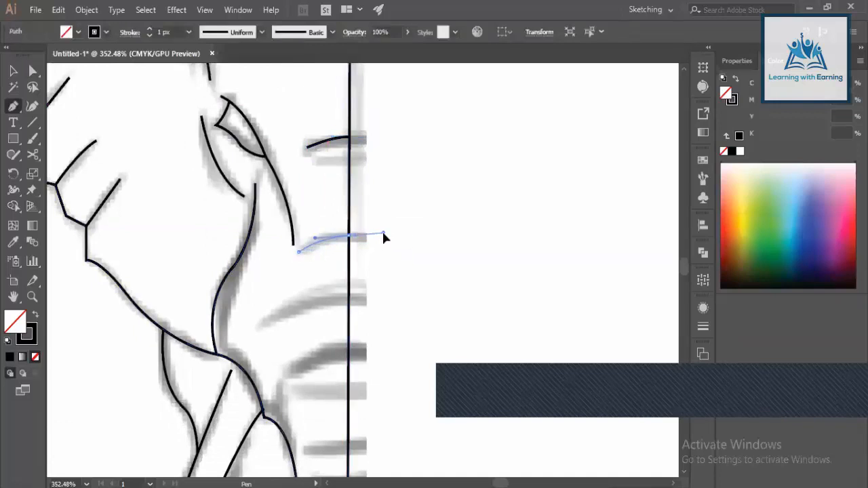
# Step: Trace the long upper trunk wrinkle with a curved Pen path rising from its outer end to the centre line
pyautogui.scroll(-1, 370, 227)
pyautogui.scroll(-1, 364, 229)
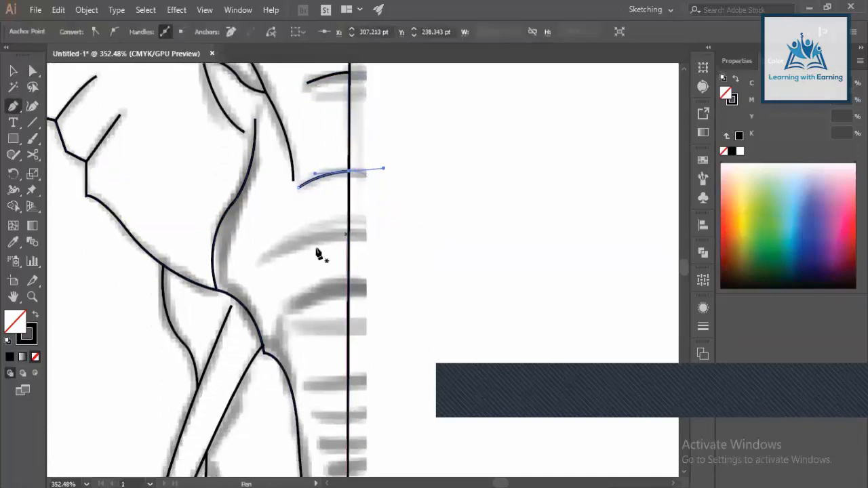
pyautogui.click(258, 260)
pyautogui.moveTo(350, 228); pyautogui.dragTo(391, 229)
pyautogui.scroll(-1, 383, 232)
pyautogui.scroll(-1, 366, 234)
pyautogui.press('a')
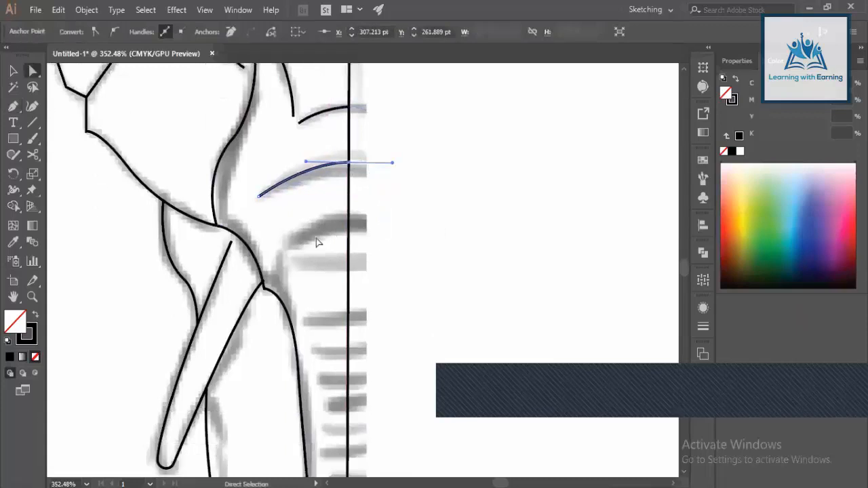
# Step: Trace the dark curved trunk wrinkle just above the tusk fold, about 27 pt wide, ending on the centre line
pyautogui.press('p')
pyautogui.click(288, 244)
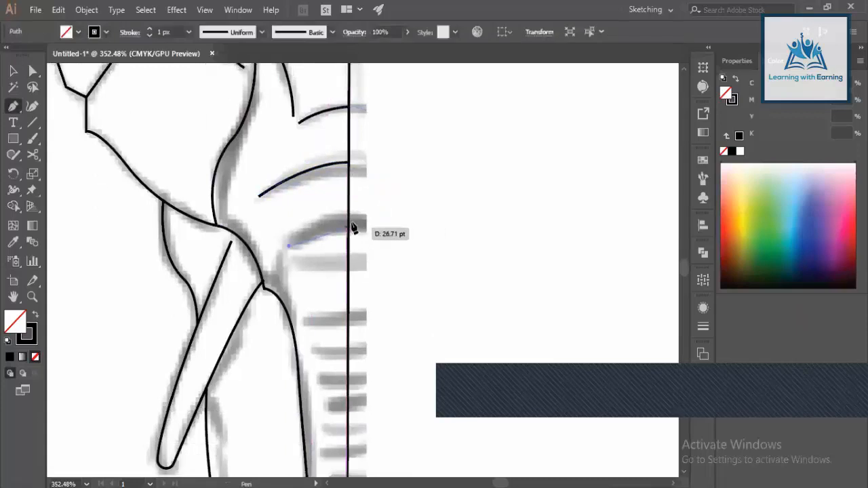
pyautogui.moveTo(348, 222); pyautogui.dragTo(373, 223)
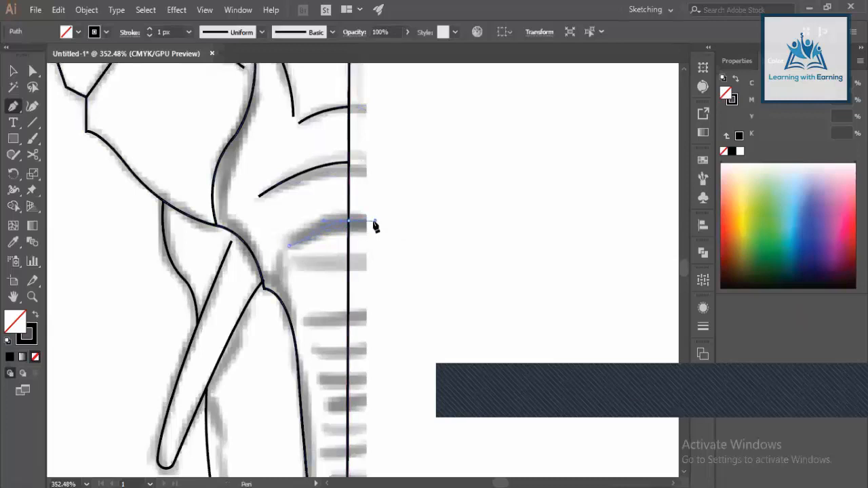
pyautogui.scroll(-2, 373, 223)
pyautogui.press('a')
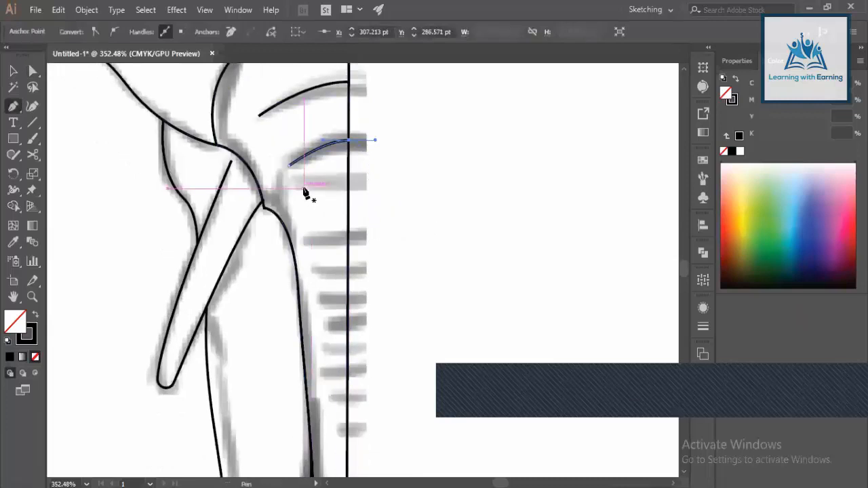
# Step: Draw the first straight trunk wrinkle, a horizontal Pen line about 20 pt long ending at the centre line
pyautogui.press('p')
pyautogui.click(303, 188)
pyautogui.click(348, 188)
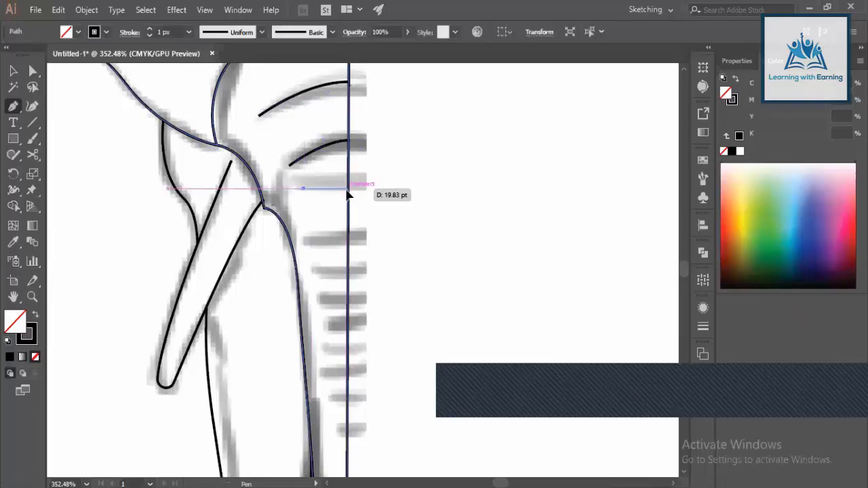
pyautogui.scroll(-2, 319, 181)
pyautogui.press('a')
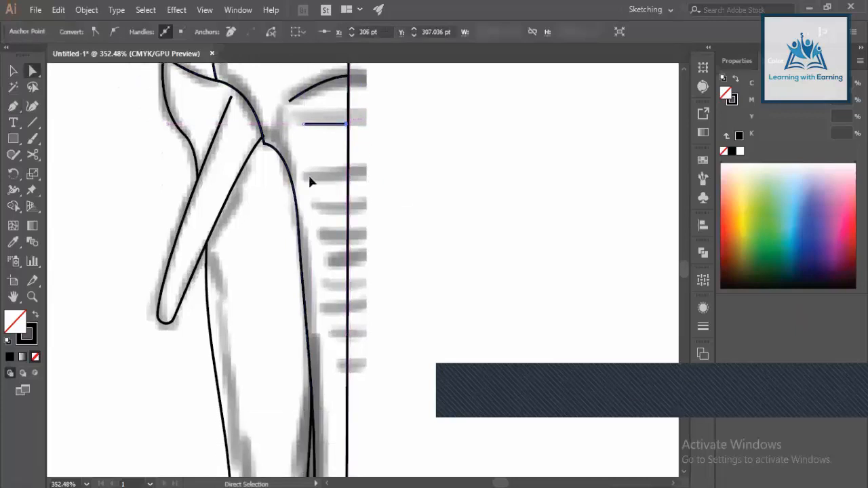
# Step: Draw the second straight trunk wrinkle as a horizontal Pen line along the next sketched stroke to the centre line
pyautogui.press('p')
pyautogui.click(312, 180)
pyautogui.click(348, 181)
pyautogui.scroll(-1, 328, 181)
pyautogui.press('a')
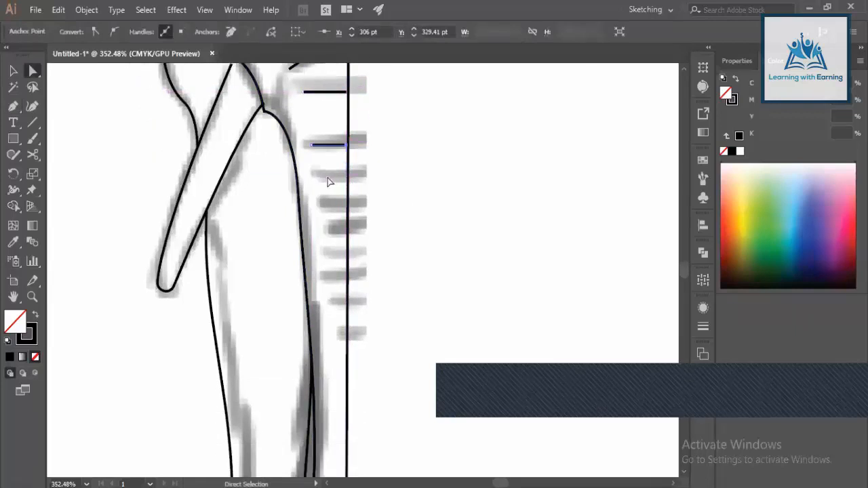
# Step: Draw the third straight trunk wrinkle to the centre line and duplicate it downward for the next two wrinkles
pyautogui.press('p')
pyautogui.click(319, 175)
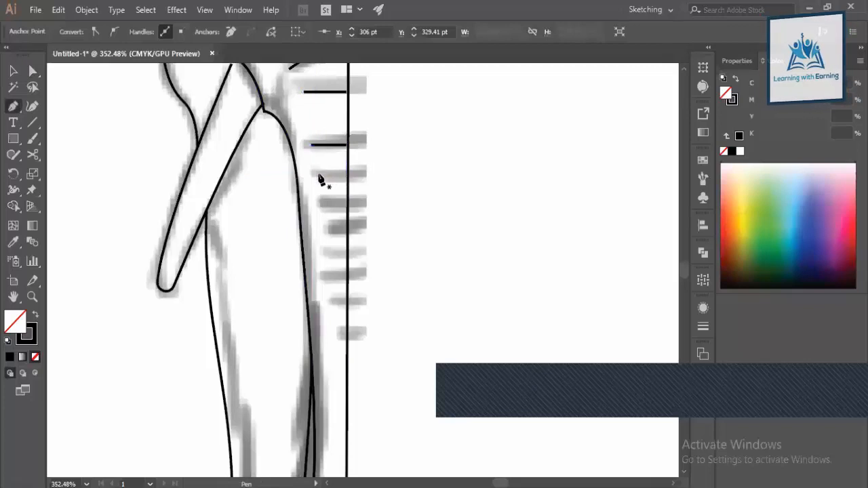
pyautogui.click(348, 176)
pyautogui.press('v')
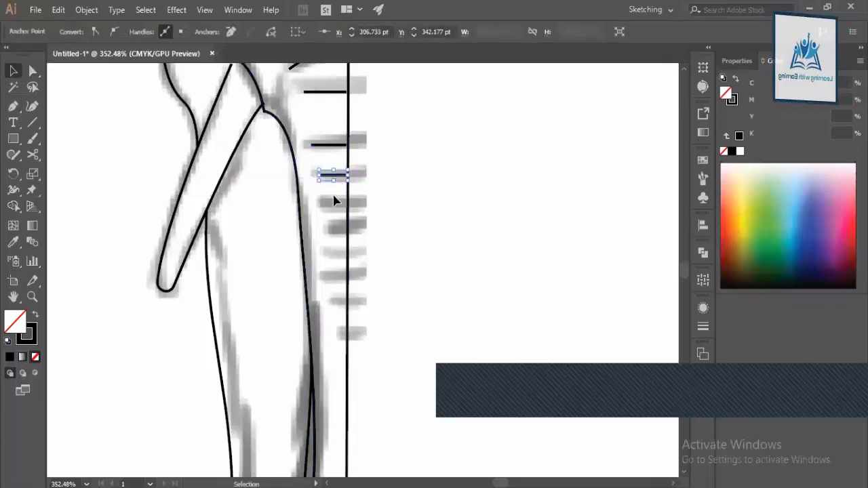
pyautogui.moveTo(332, 175); pyautogui.dragTo(323, 228)
pyautogui.click(358, 223)
# Step: Move the elephant sketch image off the line artwork to the empty area beside the artboard
pyautogui.press('z')
pyautogui.moveTo(347, 257); pyautogui.dragTo(249, 261)
pyautogui.press('v')
pyautogui.press('z')
pyautogui.moveTo(334, 229); pyautogui.dragTo(298, 231)
pyautogui.moveTo(342, 250)
pyautogui.mouseDown()
pyautogui.moveTo(306, 253)
pyautogui.moveTo(267, 285)
pyautogui.mouseUp()
pyautogui.press('v')
pyautogui.click(369, 205)
pyautogui.moveTo(362, 199)
pyautogui.mouseDown()
pyautogui.moveTo(305, 202)
pyautogui.moveTo(540, 214)
pyautogui.moveTo(449, 195)
pyautogui.moveTo(573, 215)
pyautogui.mouseUp()
pyautogui.click(319, 205)
pyautogui.click(385, 201)
# Step: Select the leg's bottom anchors together with the toe lines and nudge them four steps left, away from the trunk
pyautogui.press('z')
pyautogui.moveTo(330, 126); pyautogui.dragTo(416, 370)
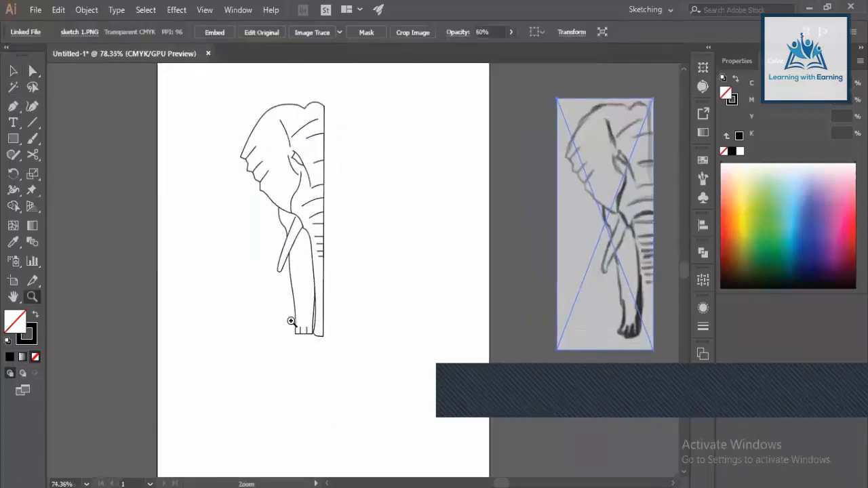
pyautogui.moveTo(292, 322); pyautogui.dragTo(376, 362)
pyautogui.moveTo(310, 330); pyautogui.dragTo(380, 346)
pyautogui.press('a')
pyautogui.moveTo(188, 308); pyautogui.dragTo(322, 356)
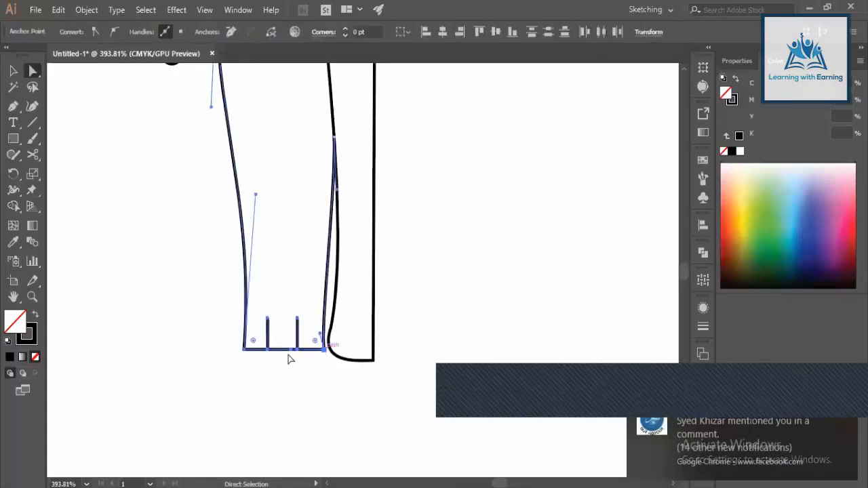
pyautogui.moveTo(221, 341); pyautogui.dragTo(326, 367)
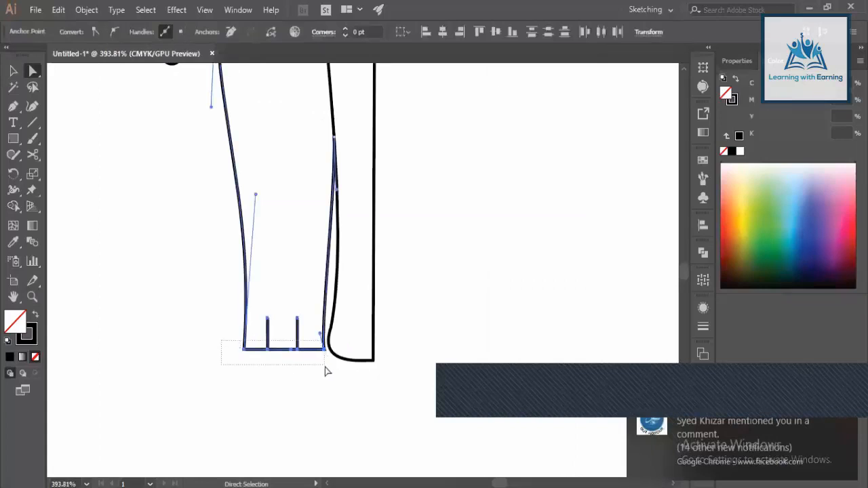
pyautogui.click(299, 325)
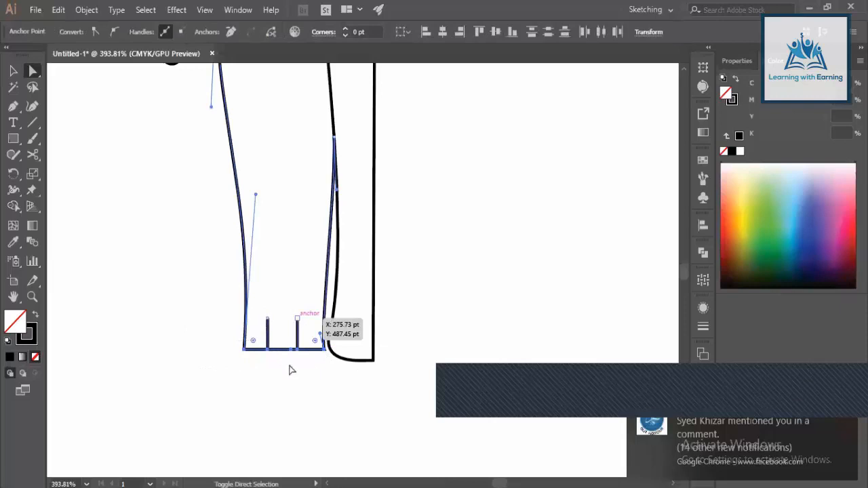
pyautogui.press('Left')
pyautogui.press('Left')
pyautogui.press('Left')
pyautogui.press('Left')
# Step: Reshape the leg's outer edge below the tusk into a smoother curve by adjusting its upper and lower direction handles
pyautogui.click(223, 349)
pyautogui.moveTo(299, 359); pyautogui.dragTo(267, 240)
pyautogui.click(249, 236)
pyautogui.moveTo(262, 312); pyautogui.dragTo(256, 339)
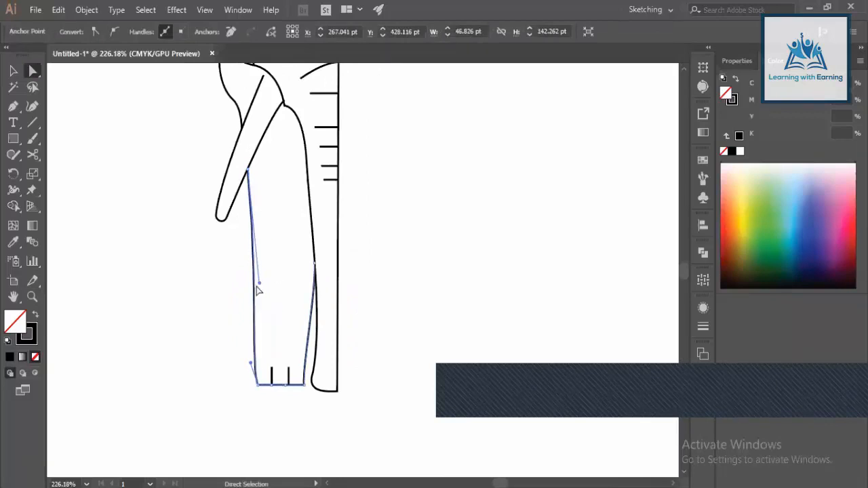
pyautogui.click(257, 287)
pyautogui.click(255, 369)
pyautogui.moveTo(260, 282); pyautogui.dragTo(277, 291)
pyautogui.click(283, 407)
# Step: Bow the leg's inner edge away from the trunk by adjusting the direction handles at its top and at the foot
pyautogui.press('z')
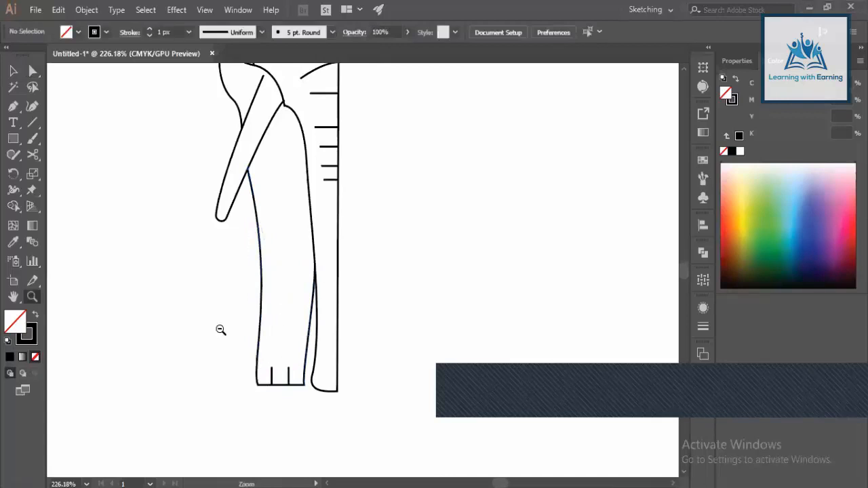
pyautogui.keyDown('alt'); pyautogui.click(228, 341); pyautogui.keyUp('alt')
pyautogui.keyDown('alt'); pyautogui.click(243, 335); pyautogui.keyUp('alt')
pyautogui.keyDown('alt'); pyautogui.click(260, 330); pyautogui.keyUp('alt')
pyautogui.keyDown('alt'); pyautogui.click(264, 331); pyautogui.keyUp('alt')
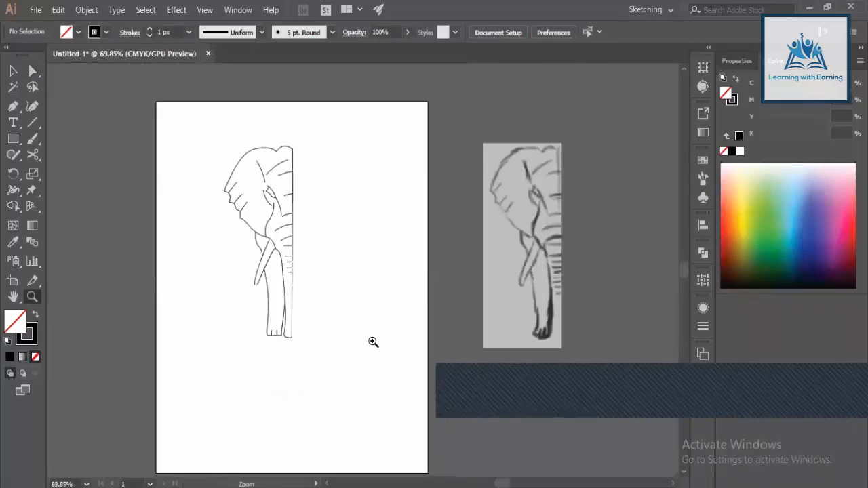
pyautogui.click(290, 351)
pyautogui.click(277, 361)
pyautogui.click(261, 355)
pyautogui.press('a')
pyautogui.click(262, 298)
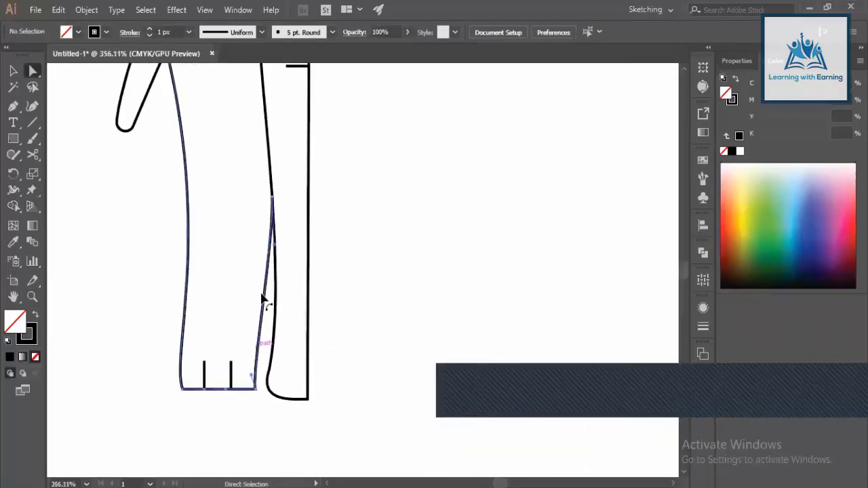
pyautogui.click(262, 298)
pyautogui.moveTo(254, 251); pyautogui.dragTo(247, 242)
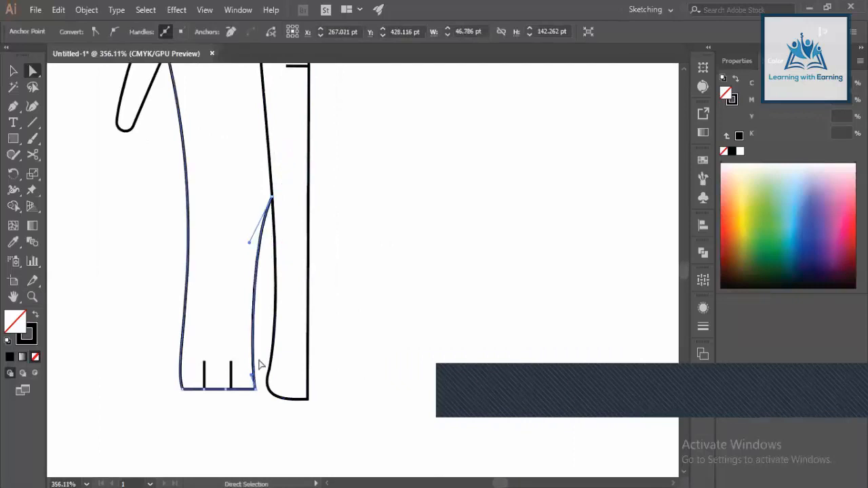
pyautogui.moveTo(252, 376); pyautogui.dragTo(255, 348)
pyautogui.click(356, 270)
pyautogui.press('z')
pyautogui.moveTo(296, 309); pyautogui.dragTo(181, 341)
pyautogui.scroll(-6, 233, 320)
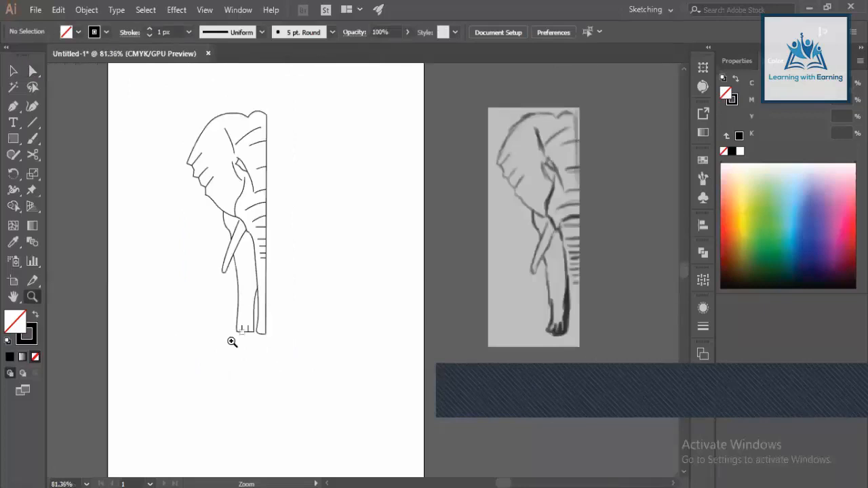